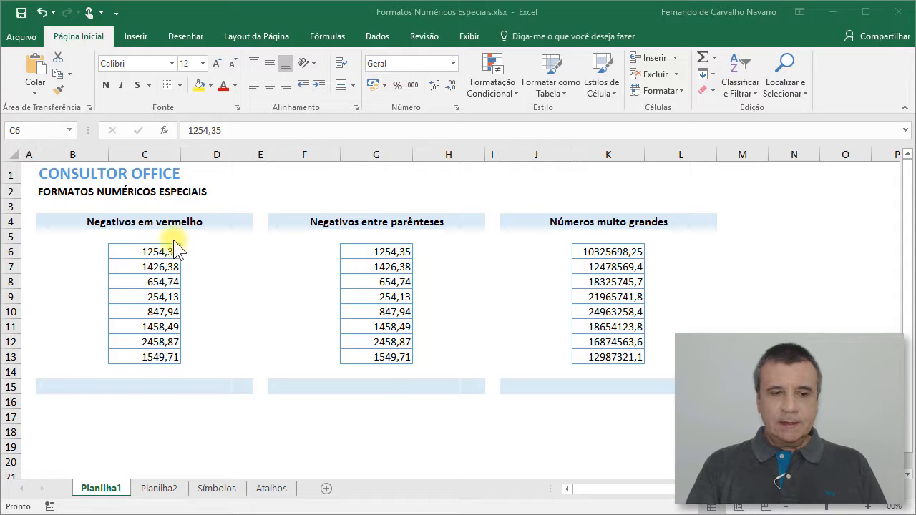
Step: Format cells C6:C13 as Número with 2 decimal places, showing negative numbers in red with a minus sign
left_click(121, 250)
left_click_drag(122, 250, 118, 353)
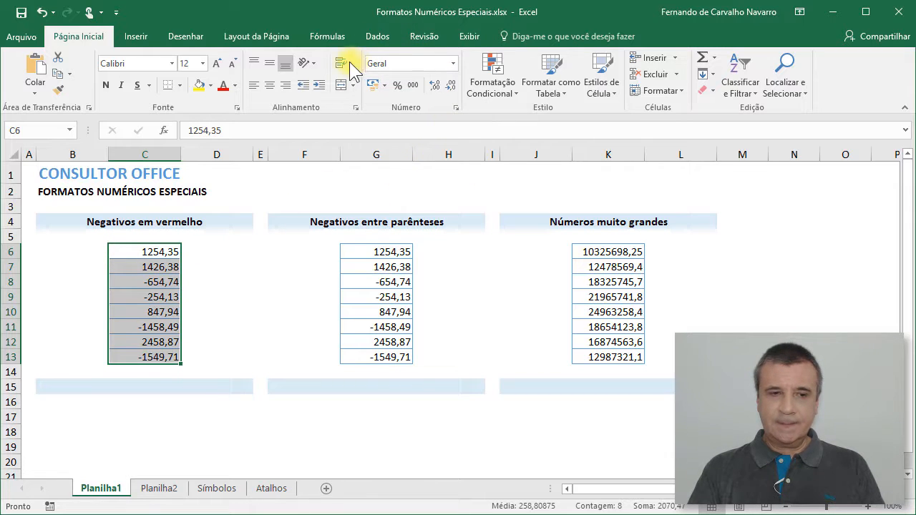
left_click(454, 63)
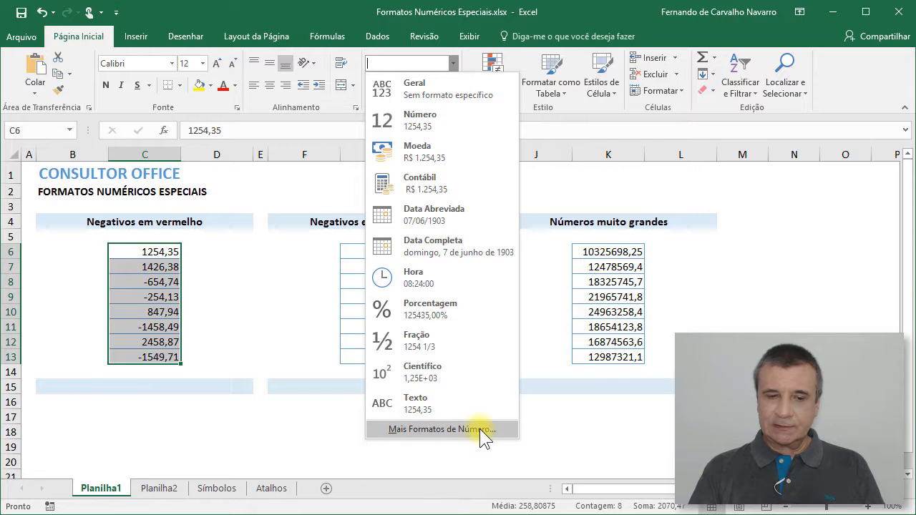
left_click(418, 429)
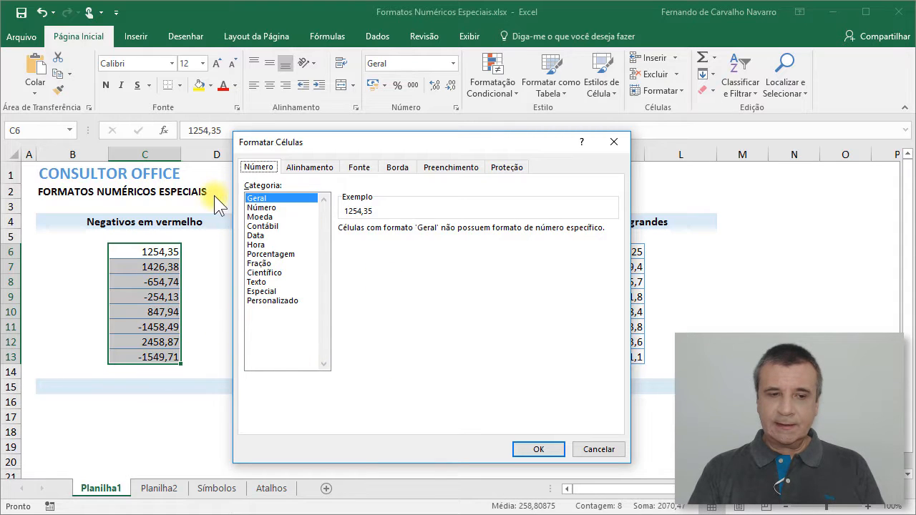
left_click(280, 301)
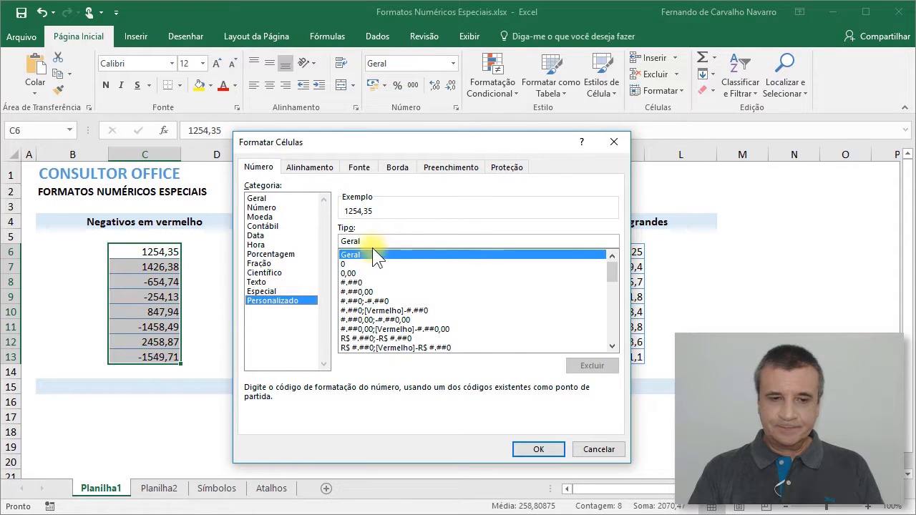
left_click(273, 207)
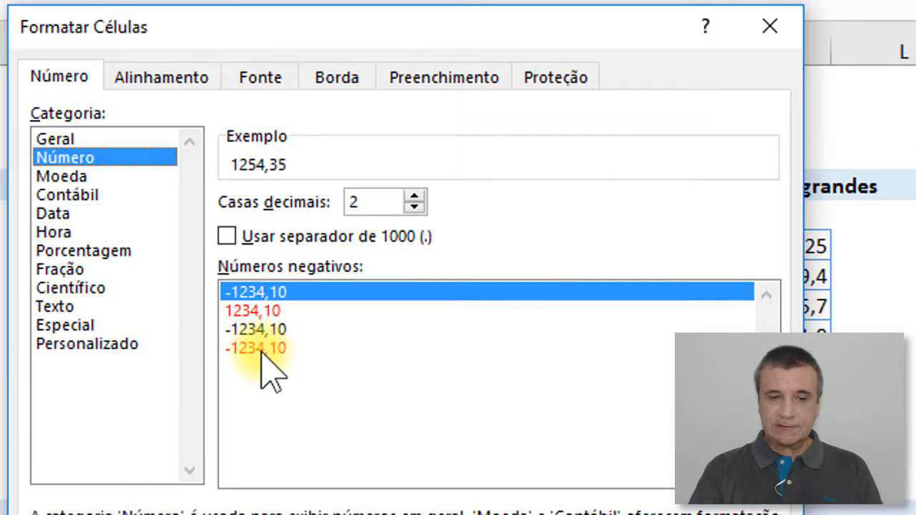
left_click(276, 311)
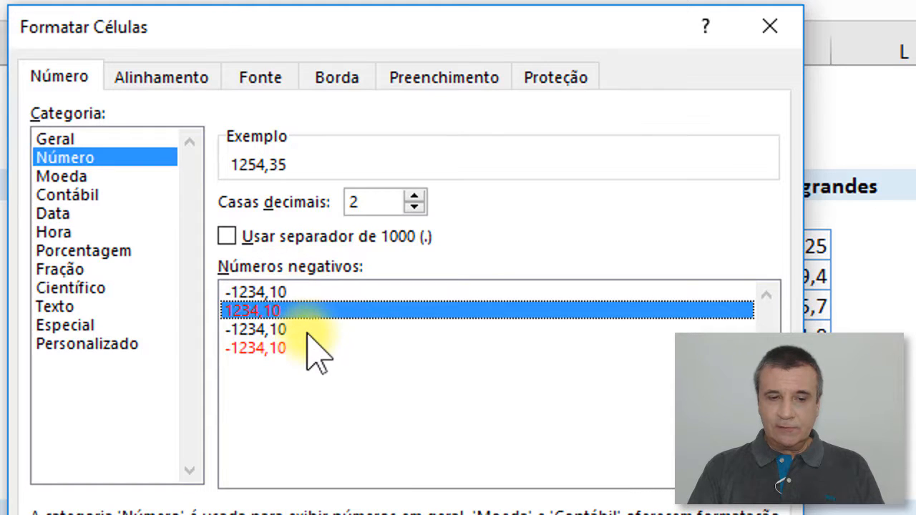
left_click(293, 348)
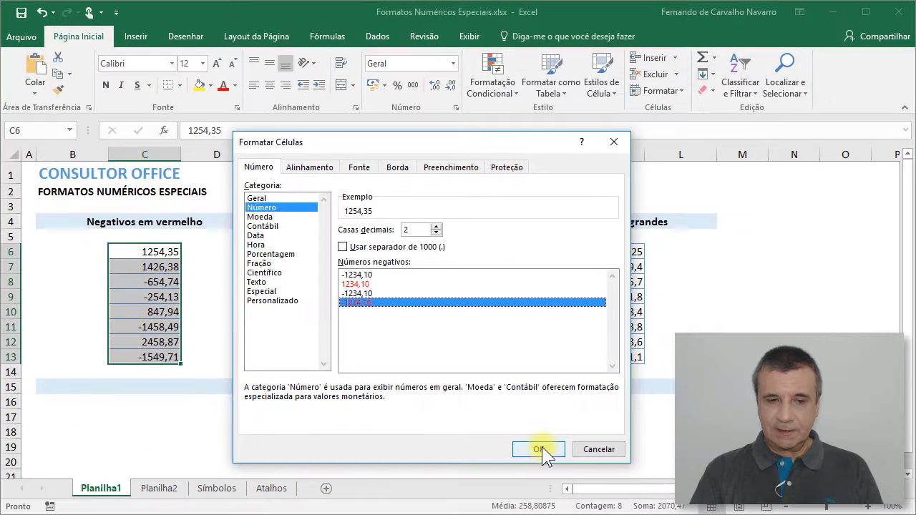
left_click(538, 449)
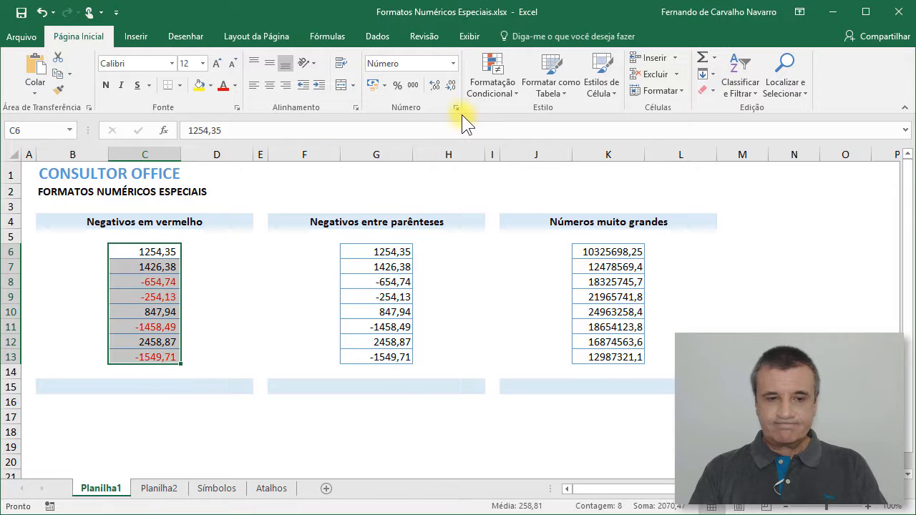
Step: Copy the custom format code 0,00_ ;[Vermelho]-0,00 from the number format of C6:C13, leaving the format unaltered
left_click(453, 64)
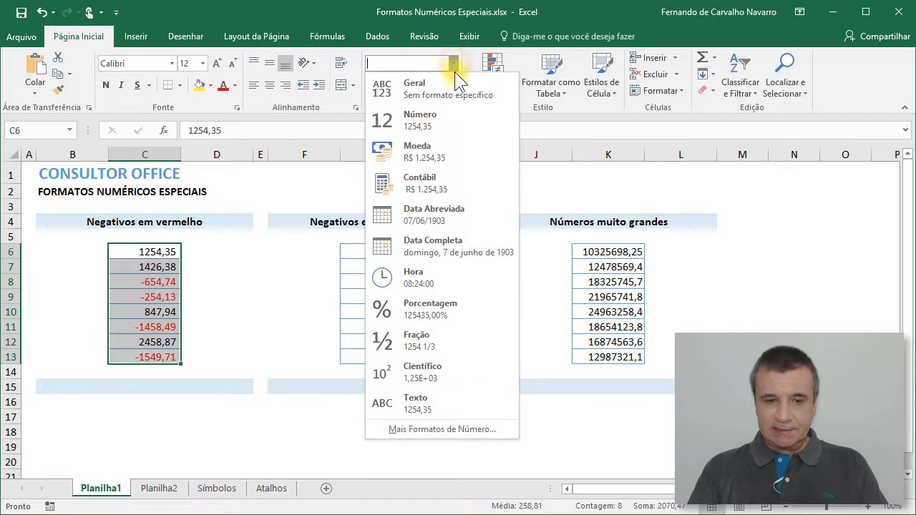
left_click(426, 429)
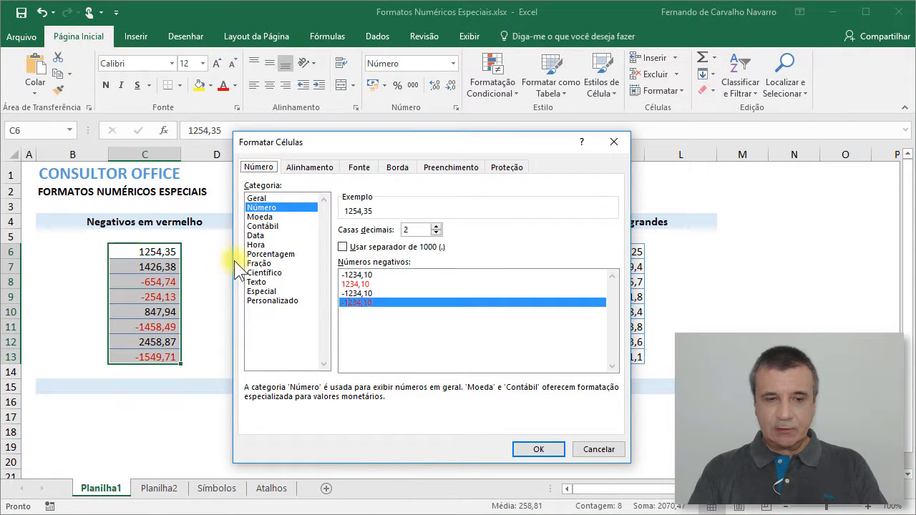
left_click(299, 300)
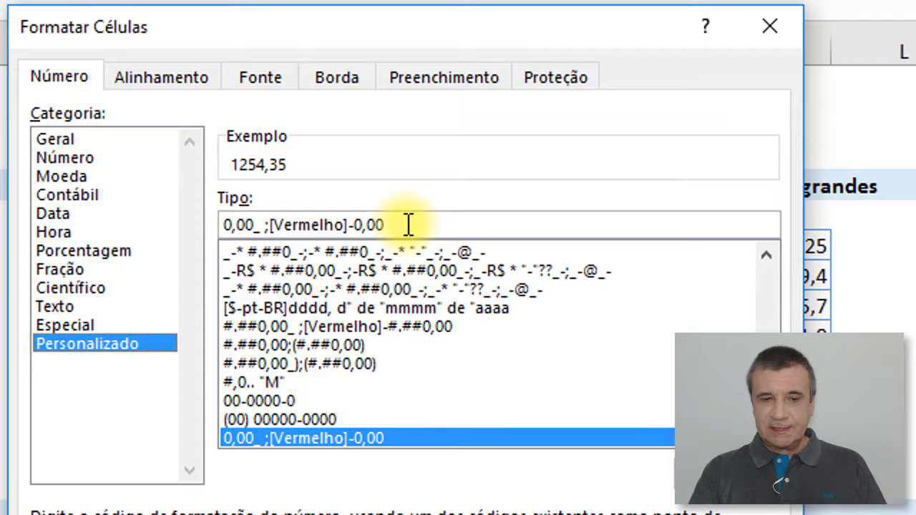
left_click_drag(407, 225, 216, 215)
key("ctrl+c")
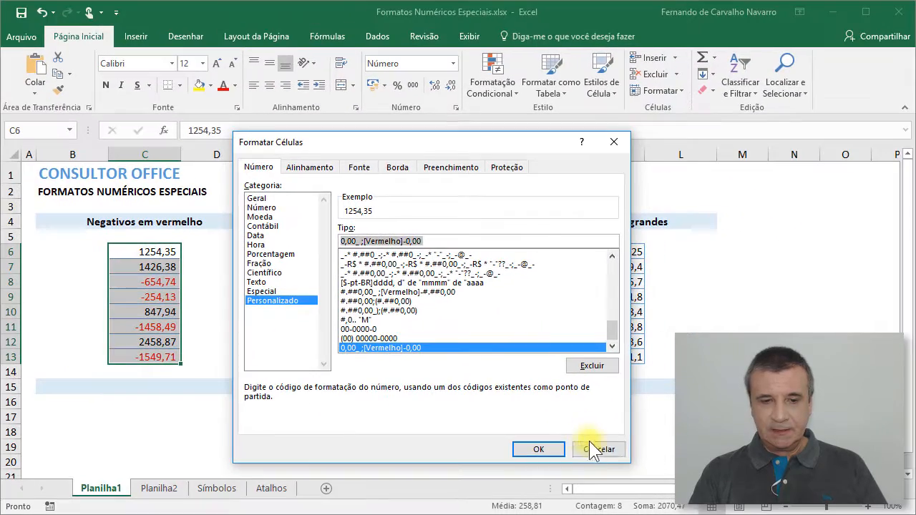
left_click(595, 448)
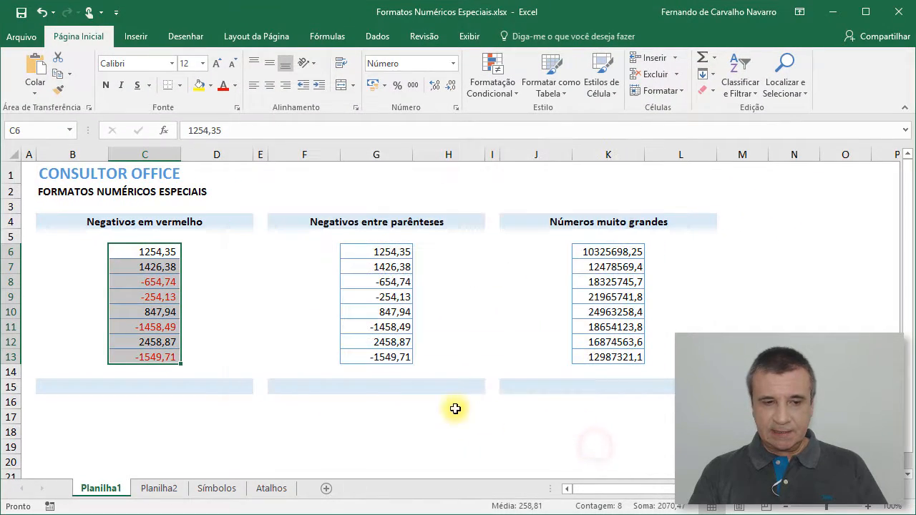
Step: Paste the format code 0,00_ ;[Vermelho]-0,00 as text into the merged cell B15
left_click(85, 387)
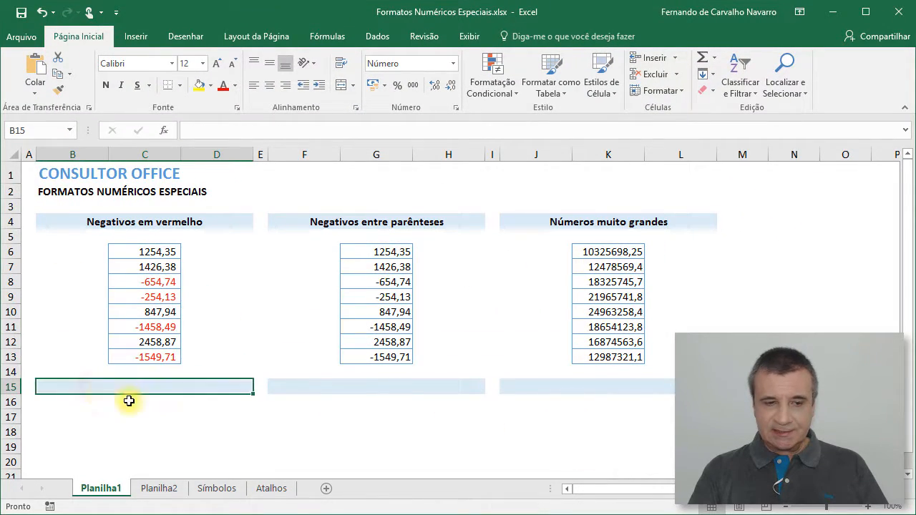
left_click(224, 131)
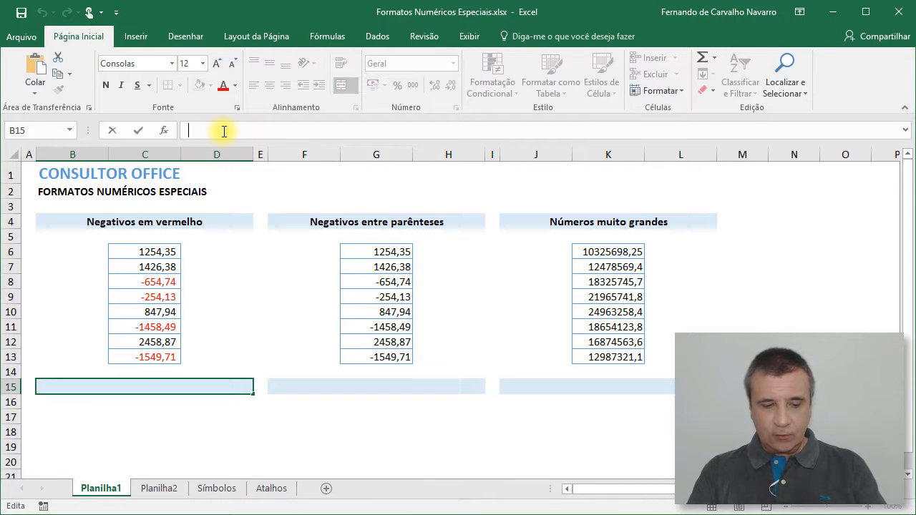
key("ctrl+v")
left_click(218, 430)
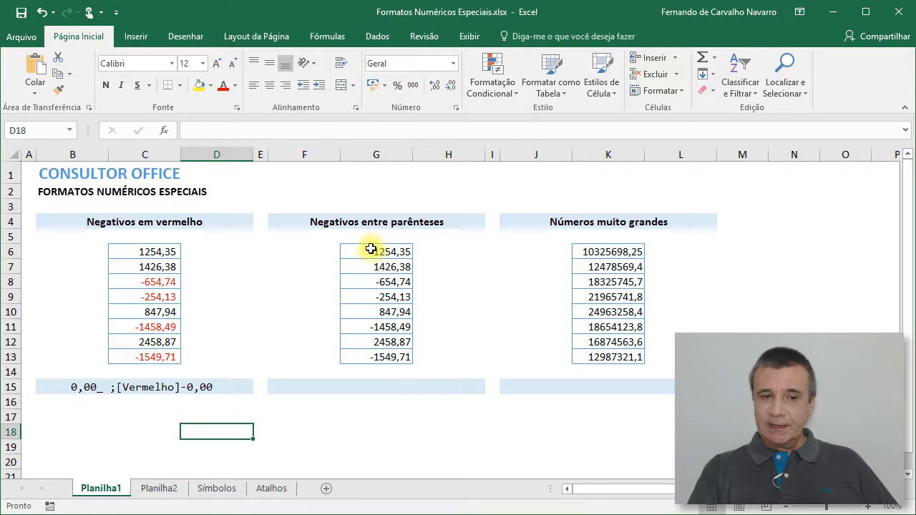
Step: For cells G6:G13, choose the Personalizado number format #.##0,00;-#.##0,00 as the starting code
left_click_drag(370, 248, 360, 354)
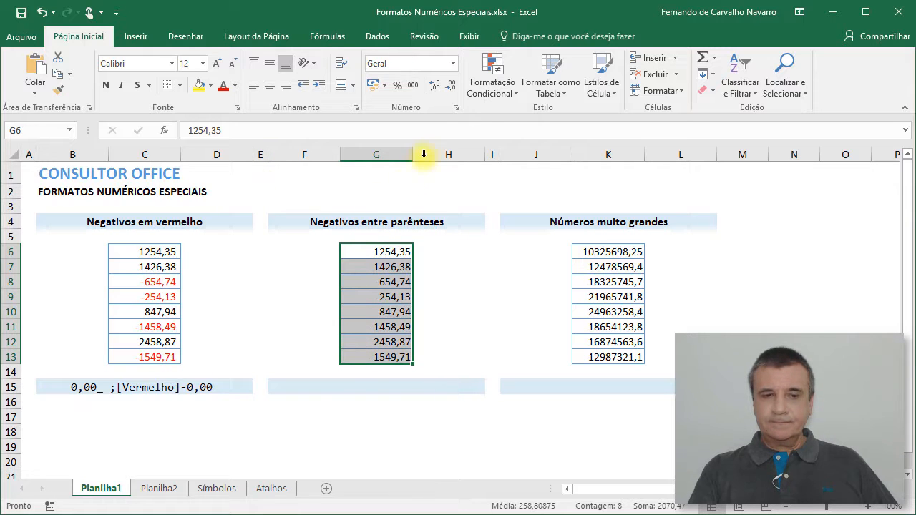
left_click(452, 64)
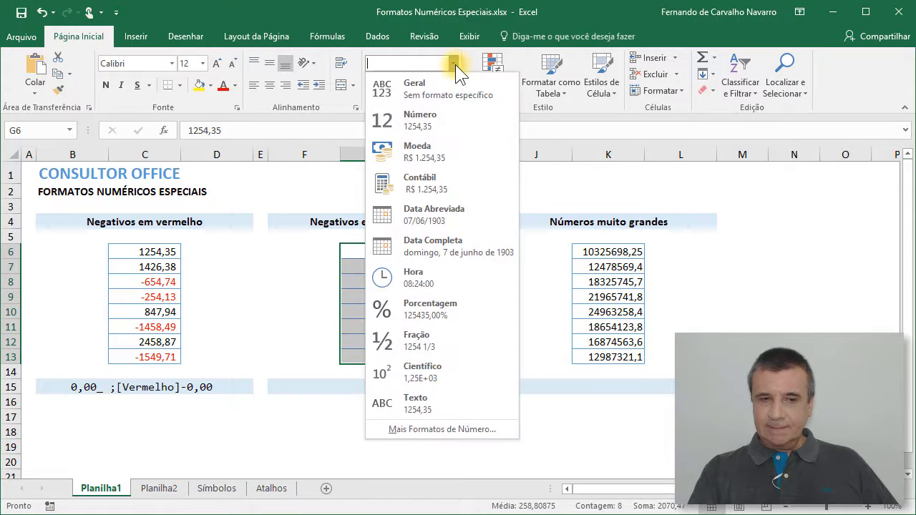
left_click(448, 426)
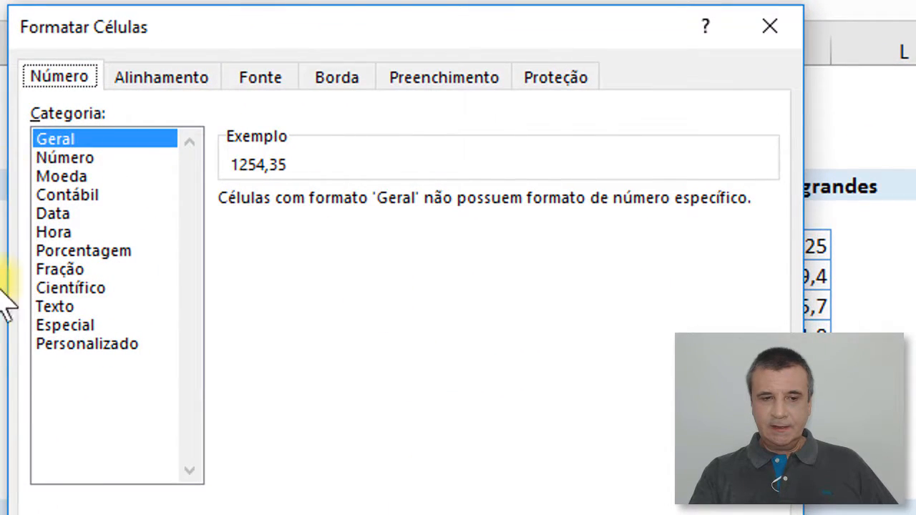
left_click(105, 343)
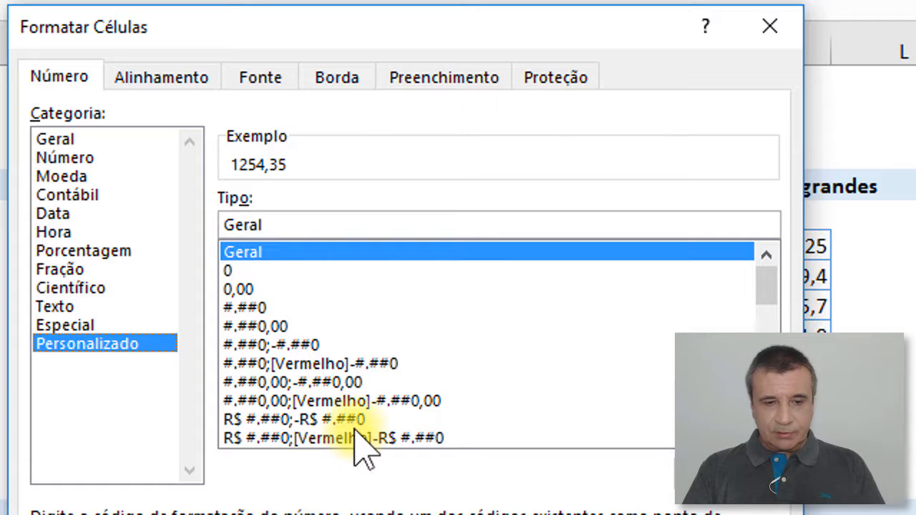
left_click(311, 384)
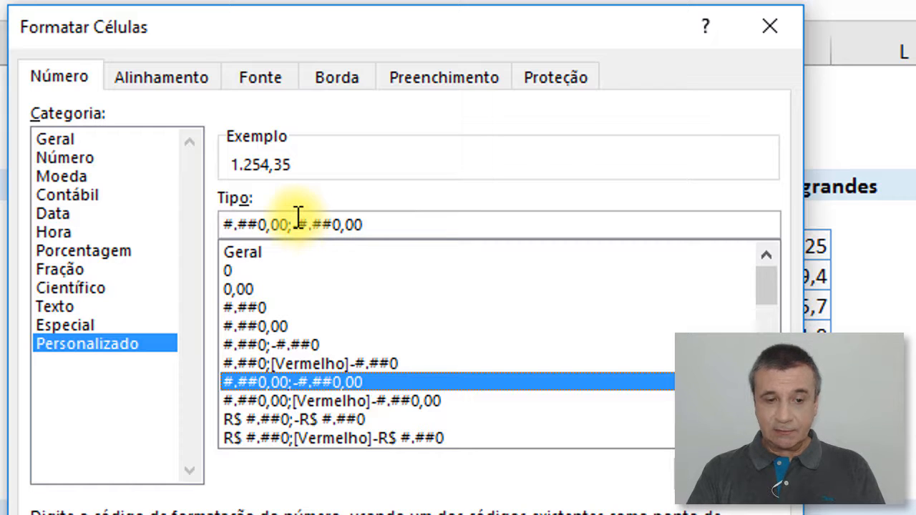
Step: Edit the custom code to #.##0,00;(#.##0,00) so negatives are enclosed in parentheses, and apply it to G6:G13
left_click(374, 224)
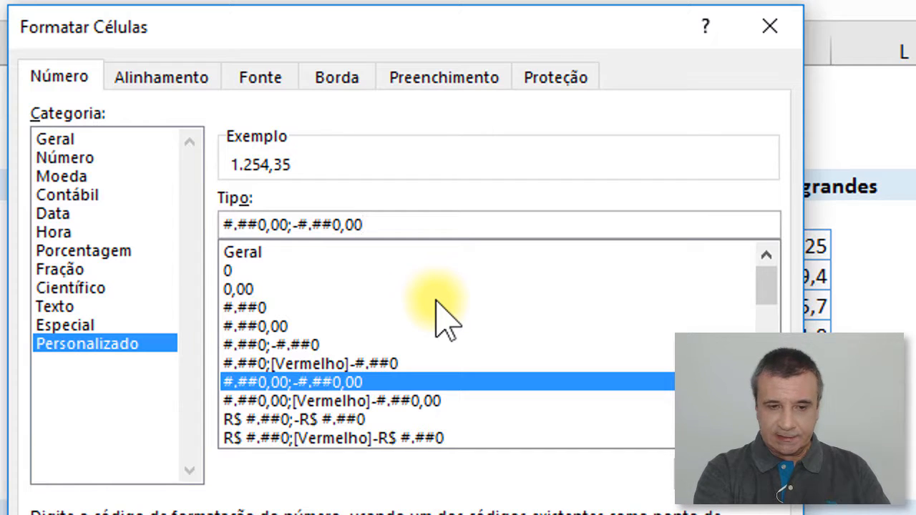
type(")")
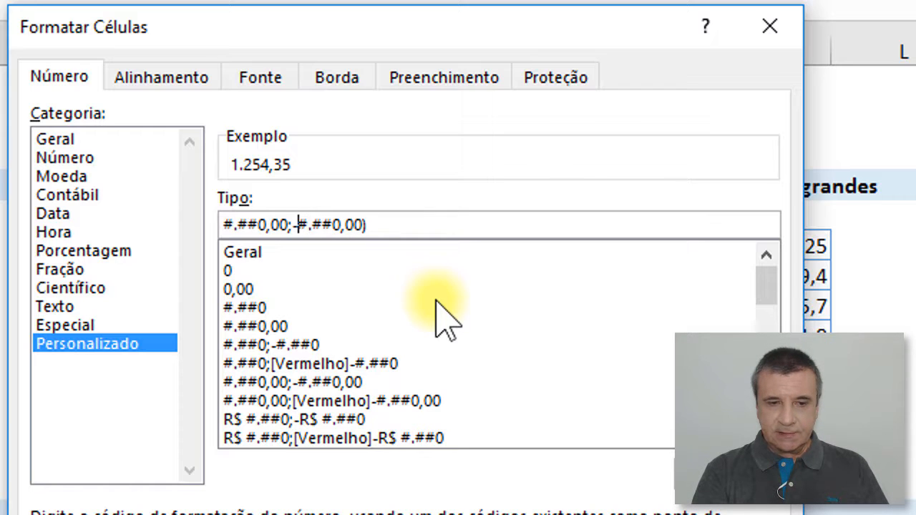
key("BackSpace")
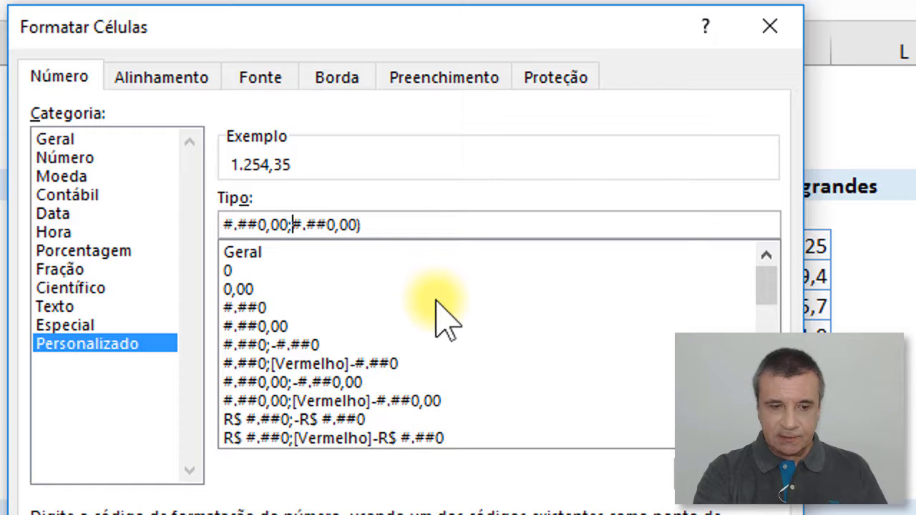
type("(")
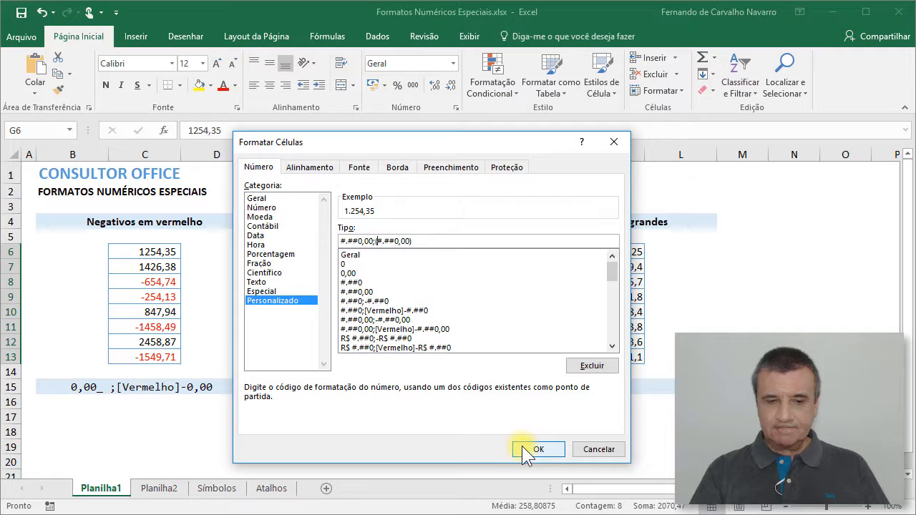
left_click(535, 450)
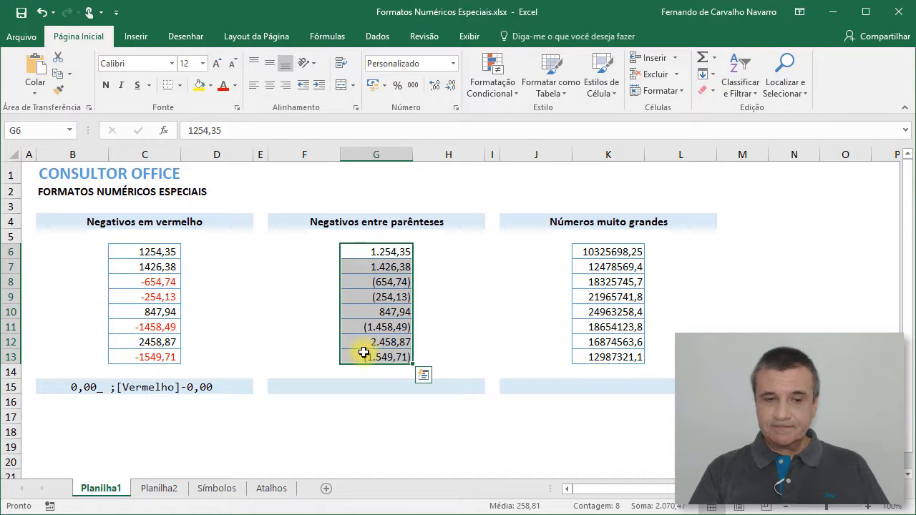
Step: Copy the custom format code #.##0,00;(#.##0,00) from the number format settings of G6:G13
left_click(454, 68)
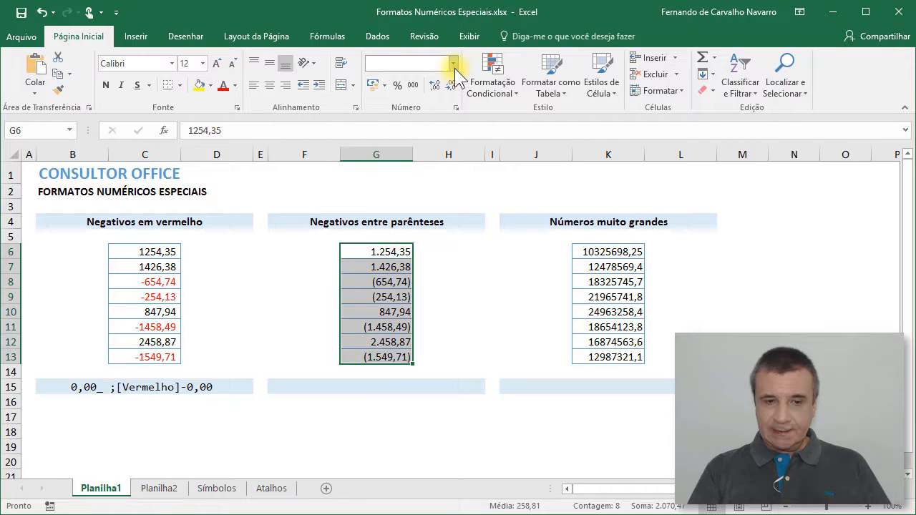
left_click(435, 433)
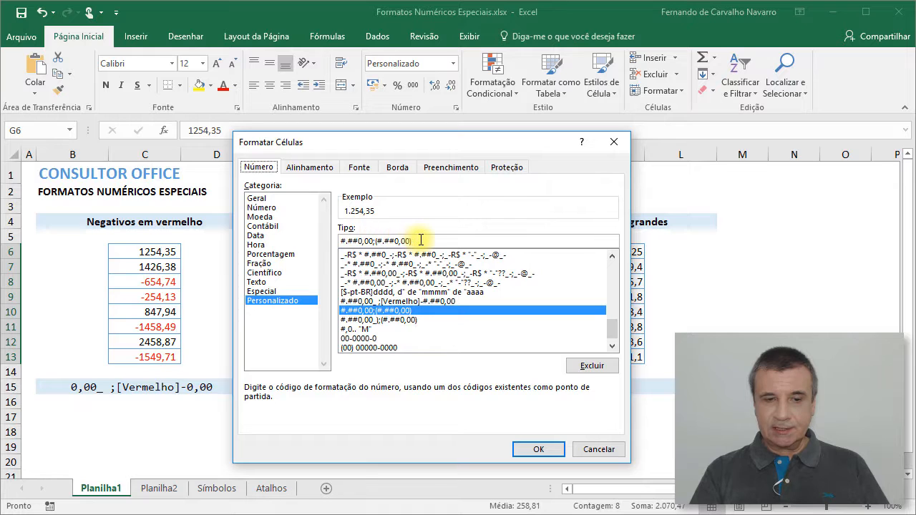
left_click_drag(421, 240, 332, 237)
key("ctrl+c")
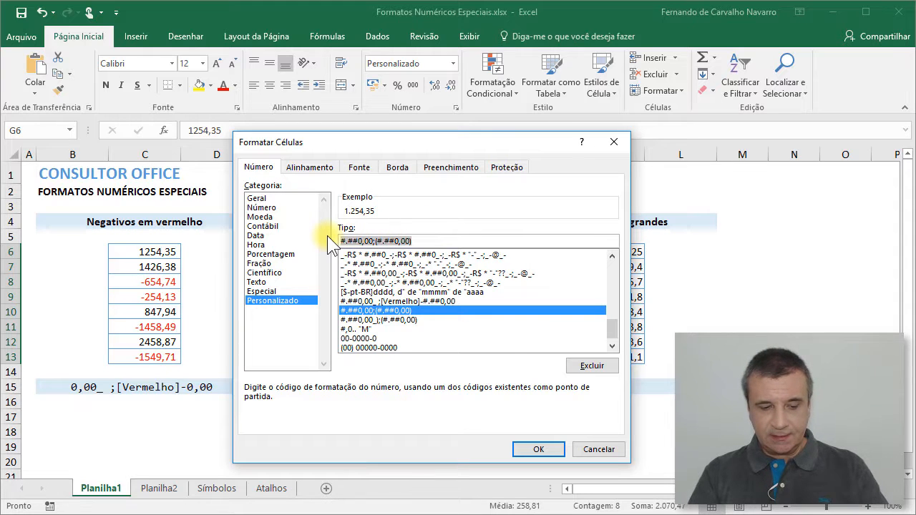
key("Return")
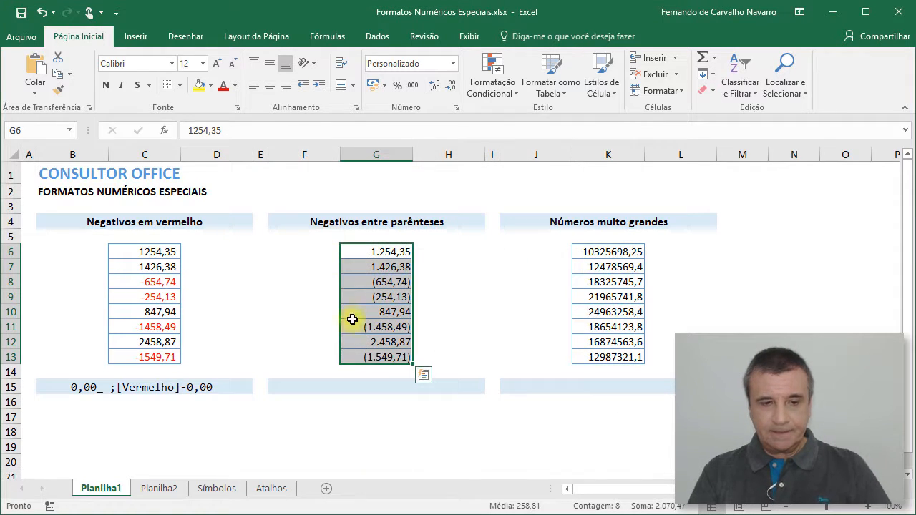
Step: Paste the format code #.##0,00;(#.##0,00) as text into the merged cell F15
left_click(362, 387)
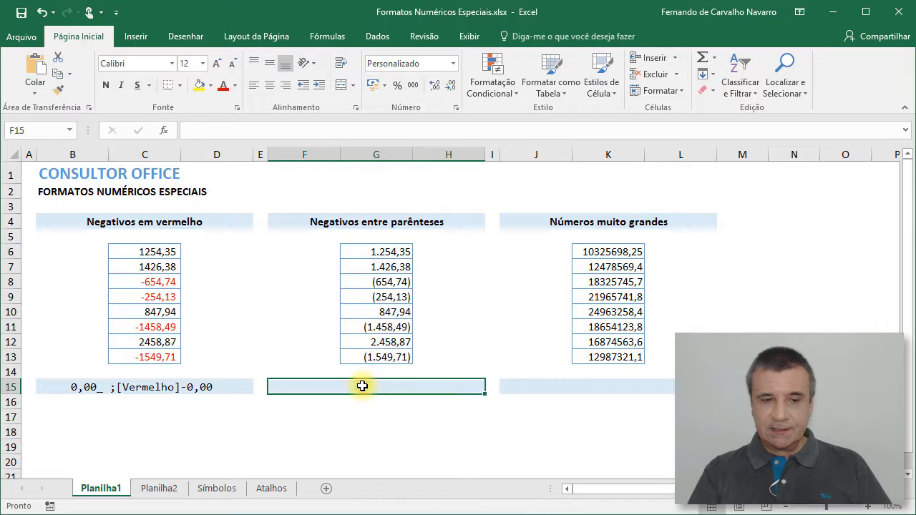
left_click(350, 129)
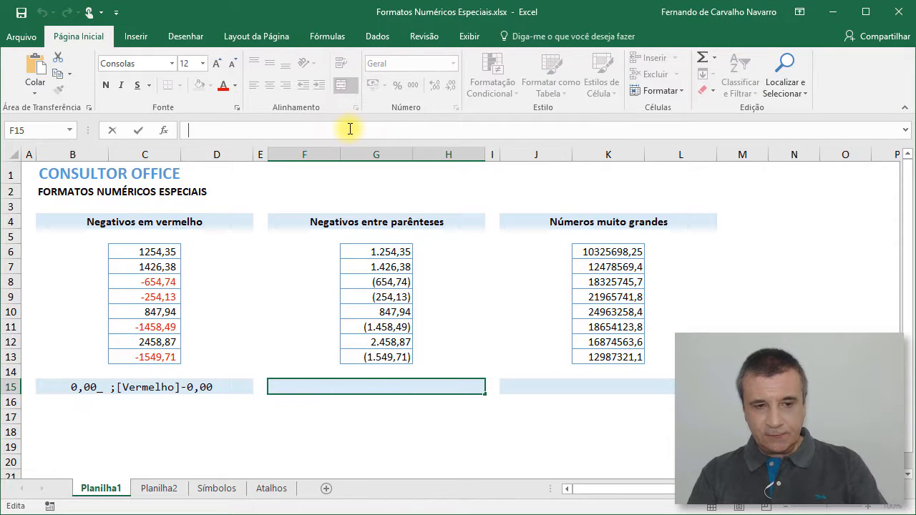
key("ctrl+v")
key("Return")
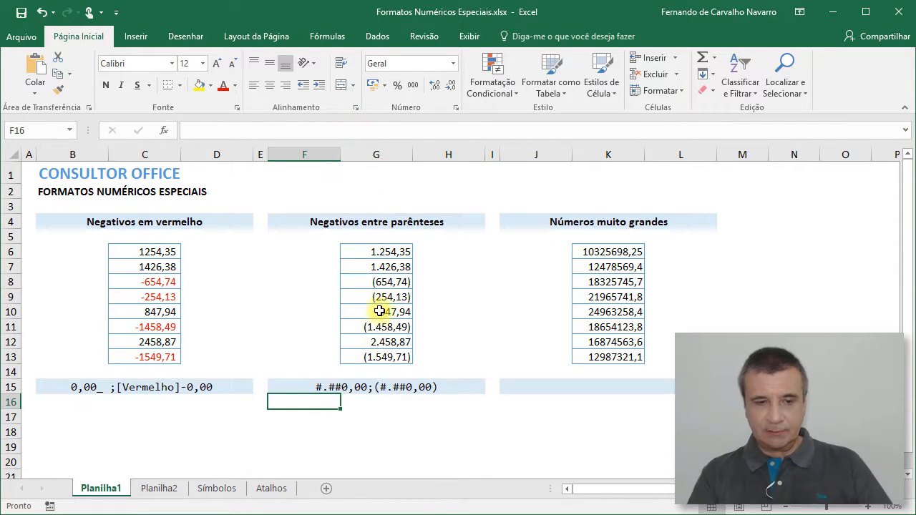
left_click(364, 412)
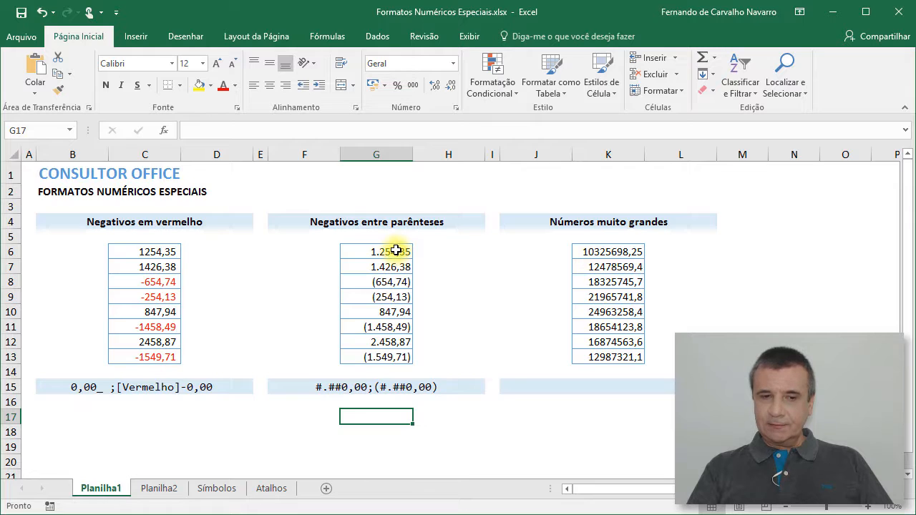
Step: Change the custom number format of G6:G13 to #.##0,00_);(#.##0,00), copy the code and apply it
left_click_drag(394, 252, 390, 357)
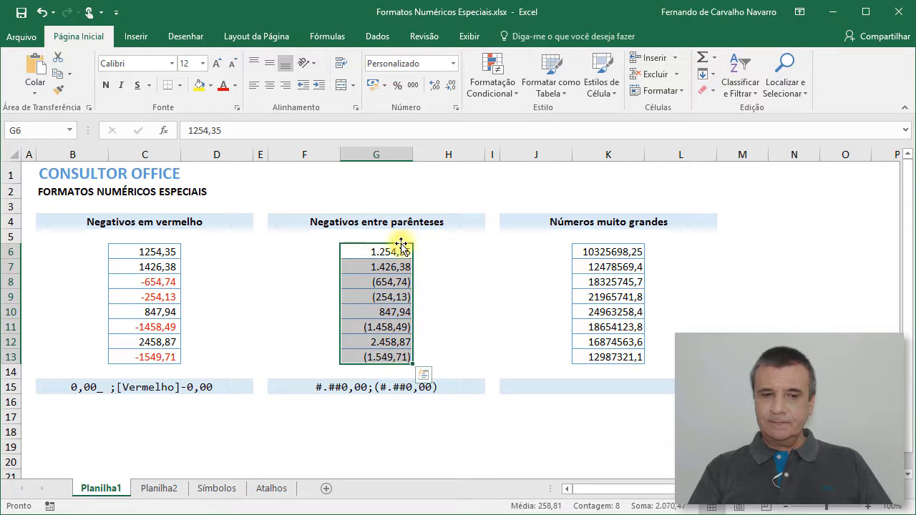
left_click(453, 63)
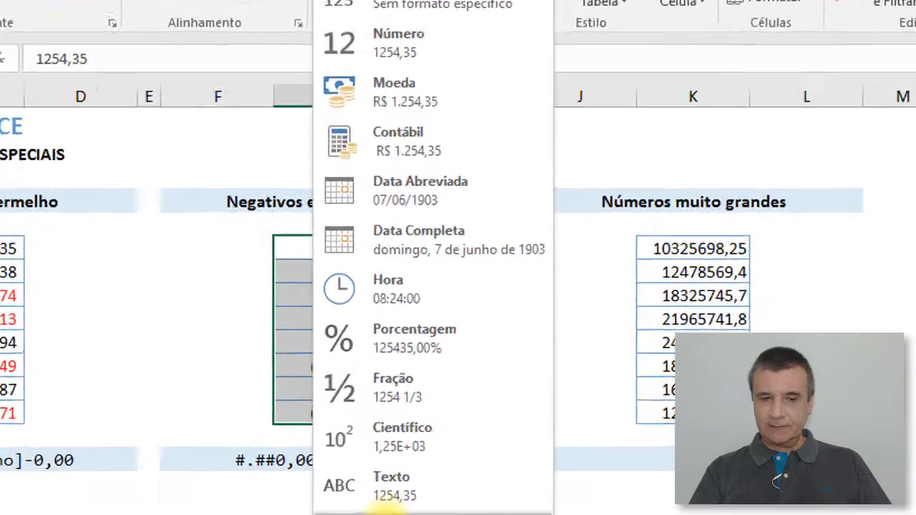
left_click(422, 429)
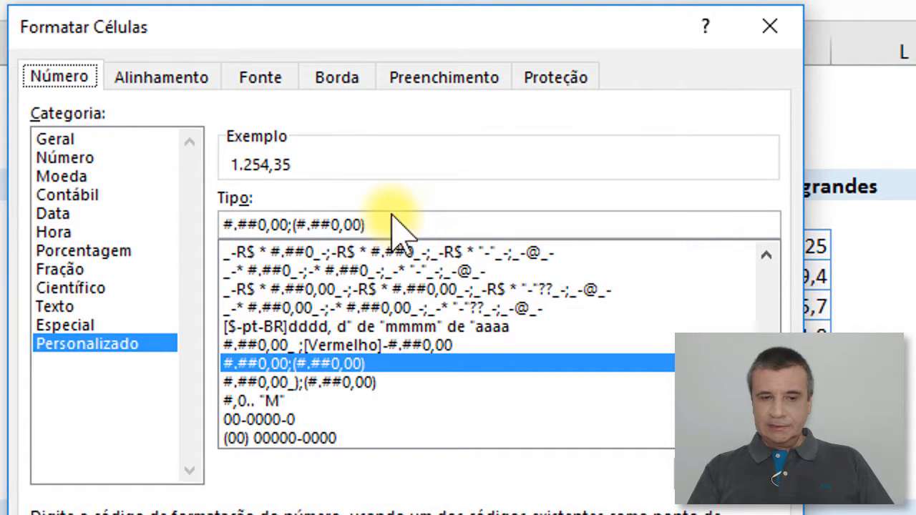
left_click(450, 222)
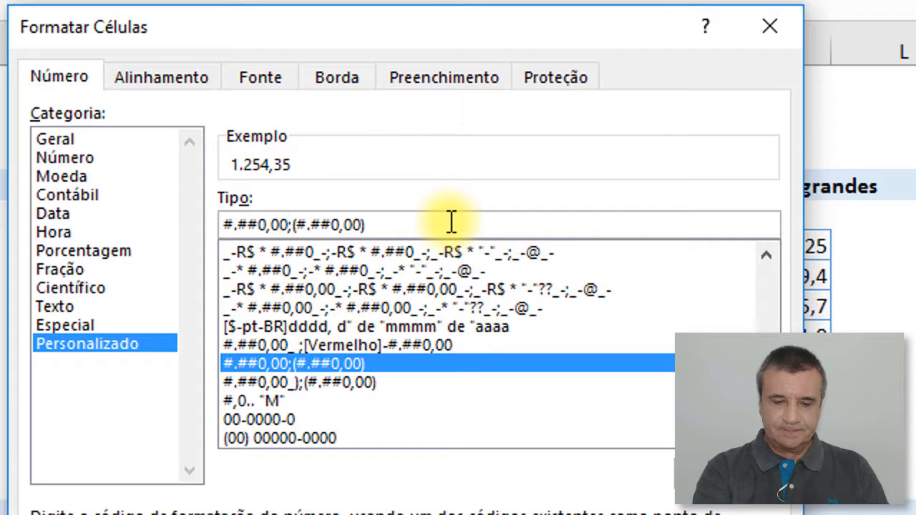
type("_)")
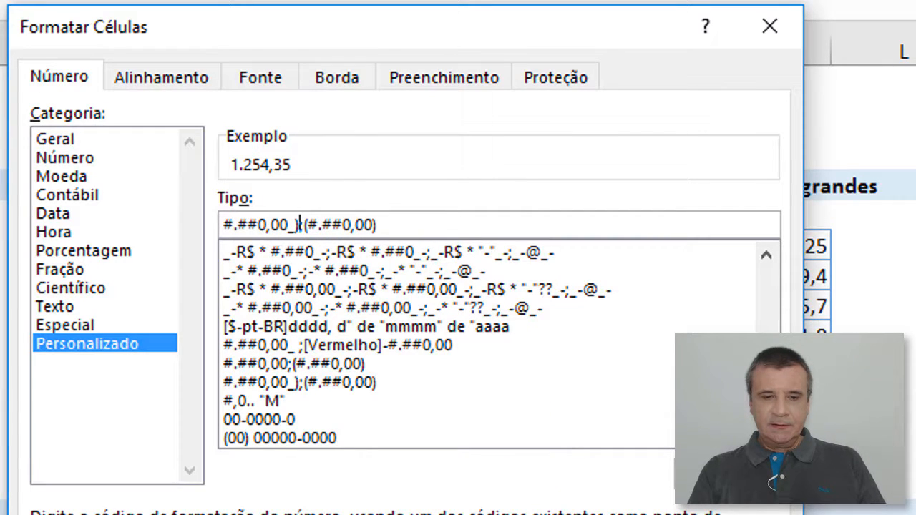
left_click_drag(405, 221, 251, 211)
key("ctrl+c")
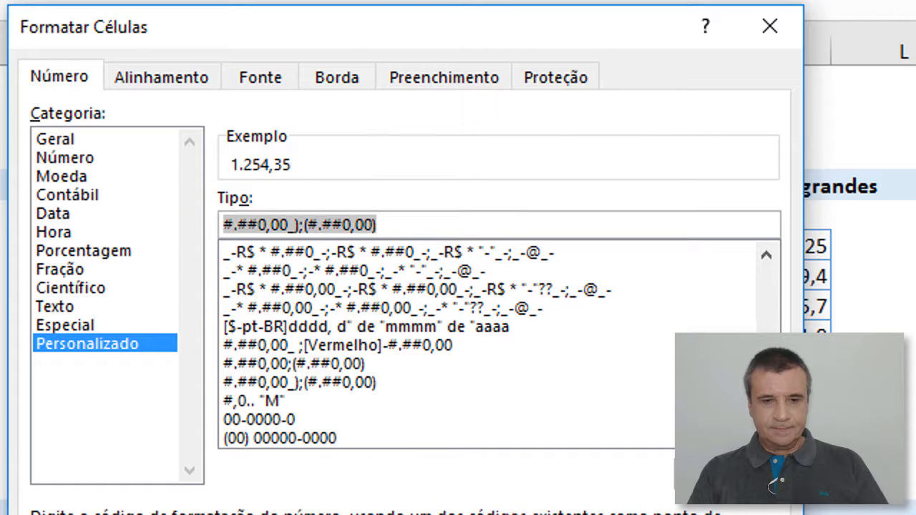
key("Return")
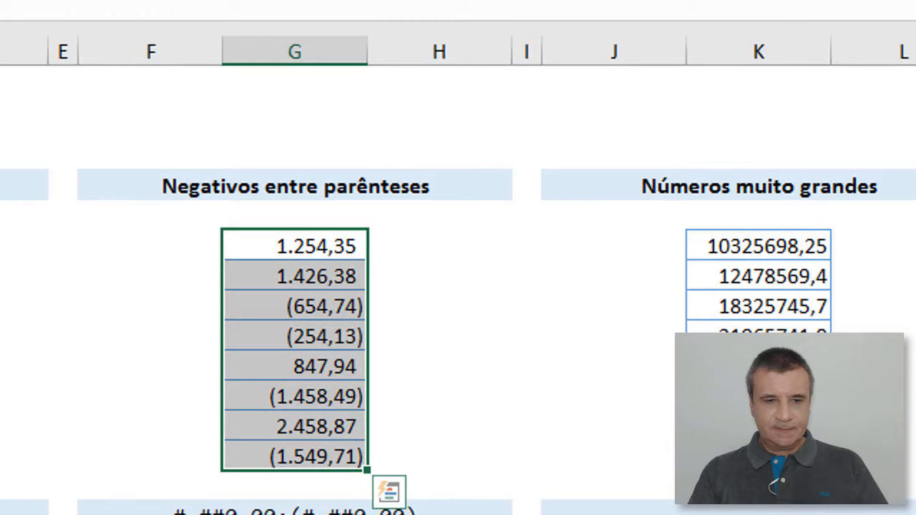
left_click(423, 247)
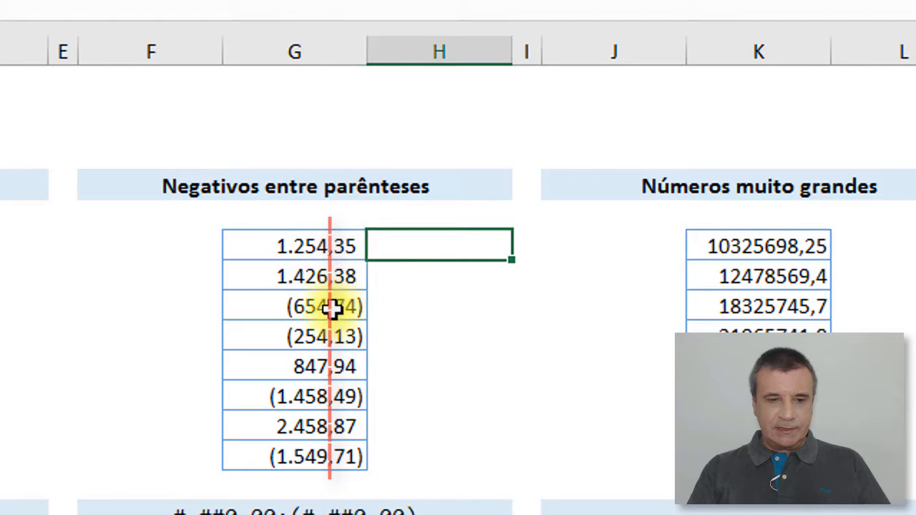
Step: Replace the format code recorded in merged cell F15 with the copied #.##0,00_);(#.##0,00)
left_click(170, 511)
left_click_drag(127, 4, 0, 5)
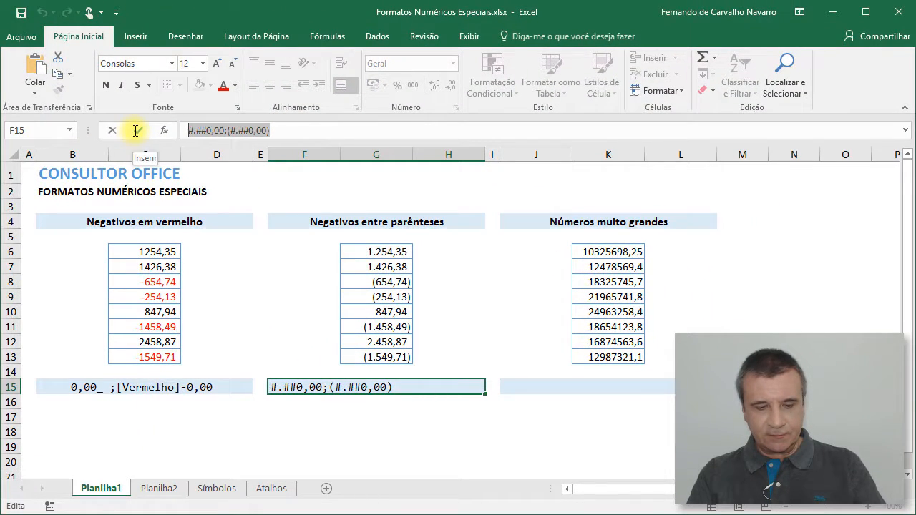
key("ctrl+v")
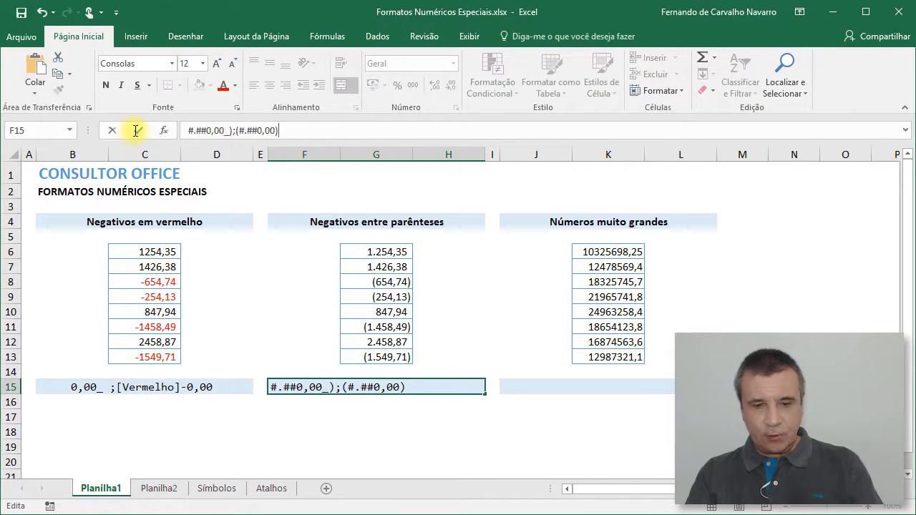
key("Return")
left_click(372, 442)
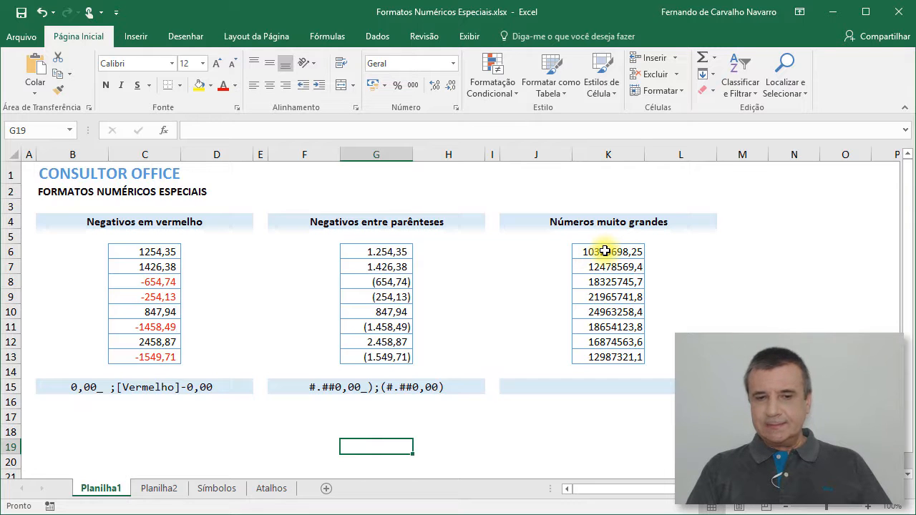
Step: For cells K6:K13, begin a Personalizado number format code with #. in place of Geral
left_click_drag(605, 251, 604, 343)
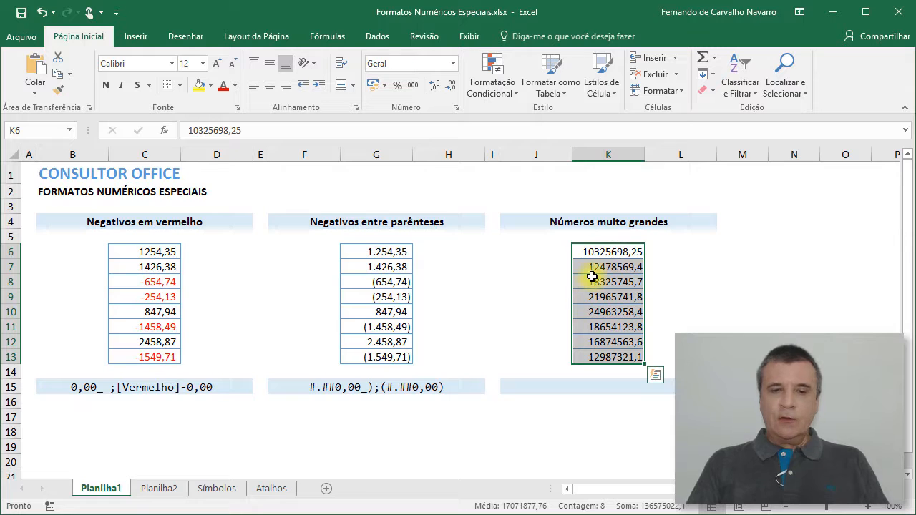
left_click(452, 64)
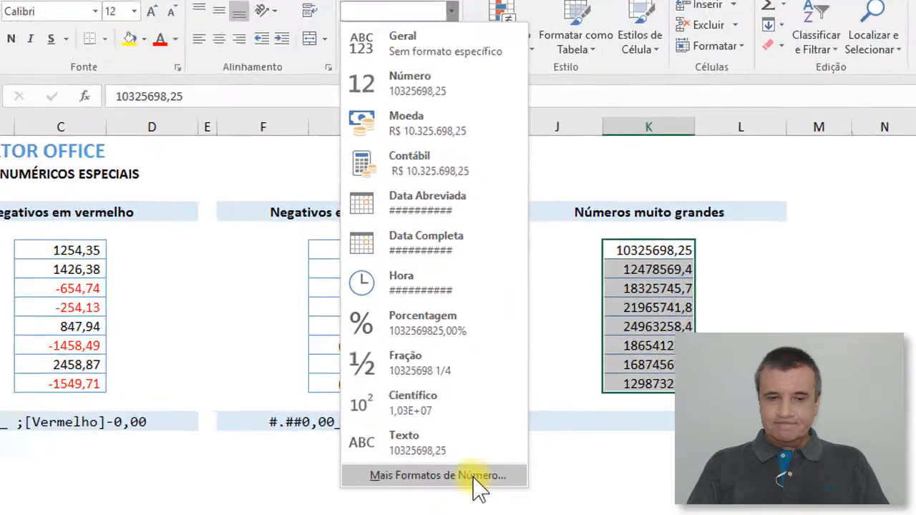
left_click(469, 432)
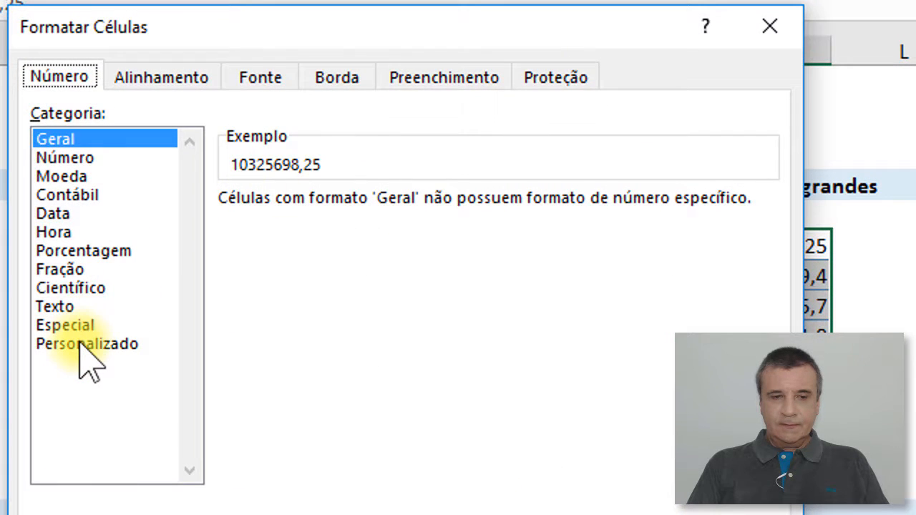
left_click(86, 344)
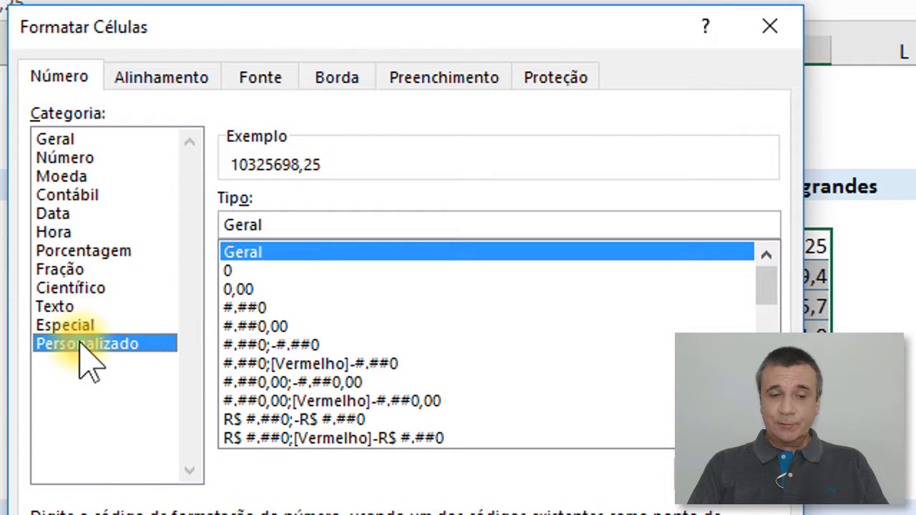
left_click(278, 224)
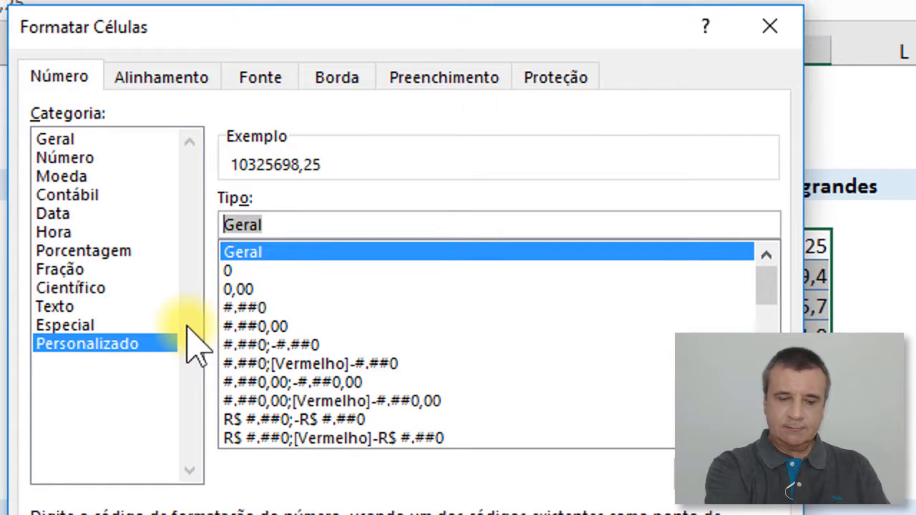
type("#")
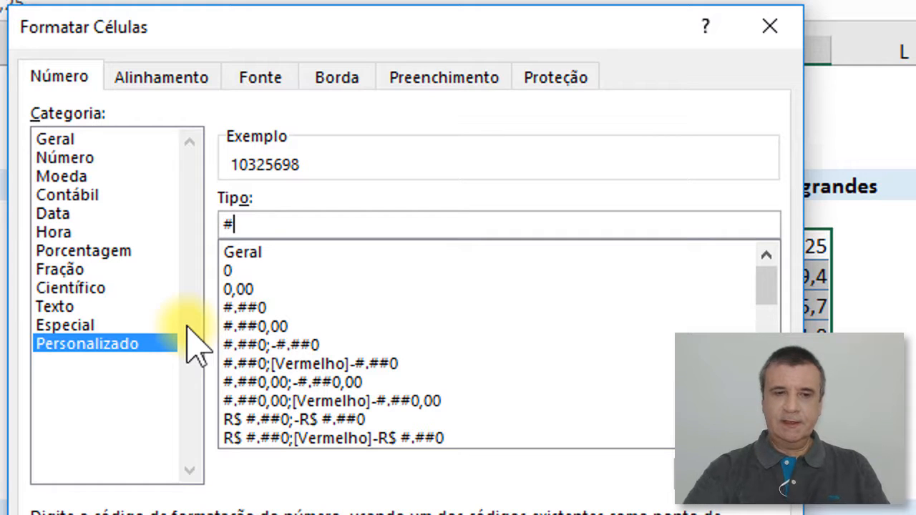
type(".")
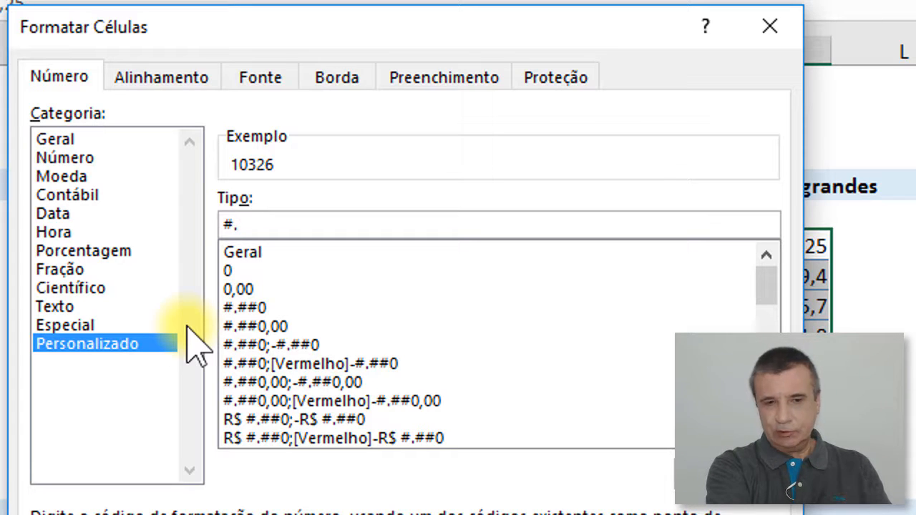
Step: Try extending the custom code to #.### and remove the added digit placeholders again
type("#")
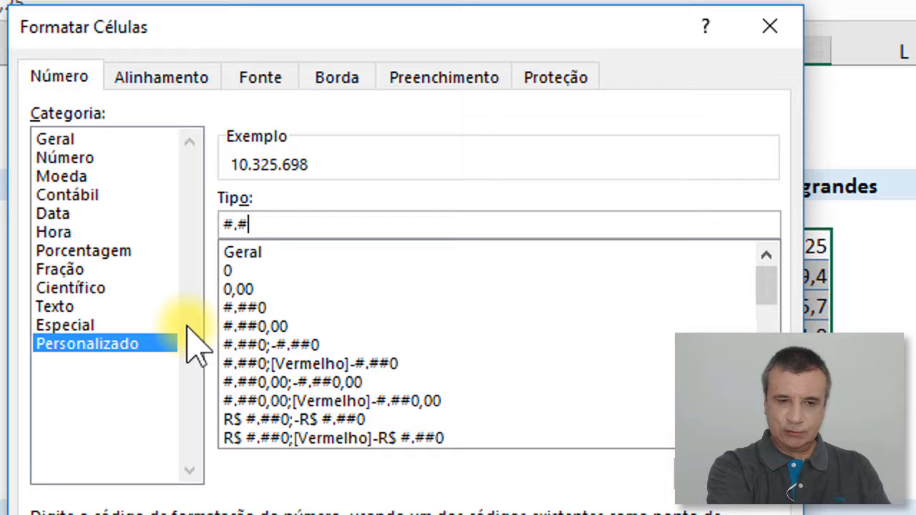
type("##")
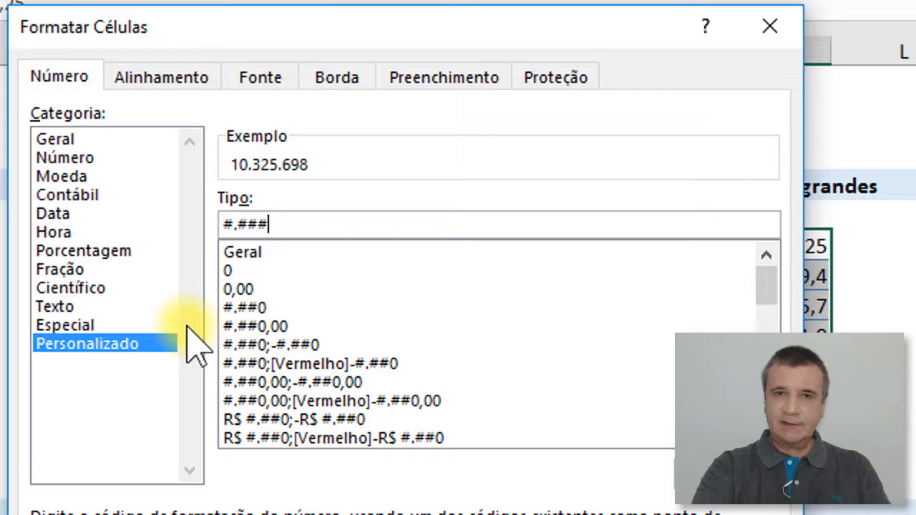
key("BackSpace")
key("BackSpace")
key("BackSpace")
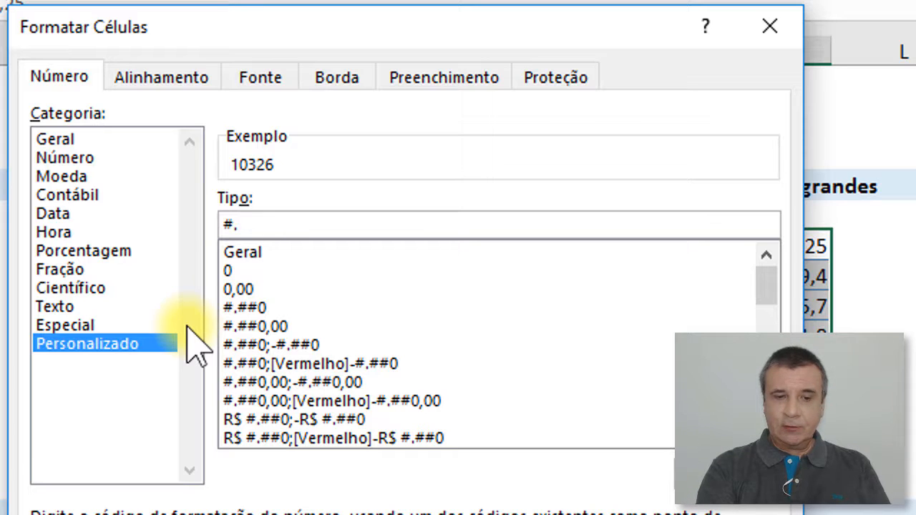
Step: Complete the custom code as #..,0 to show millions with one decimal, and apply it to K6:K13
type(".")
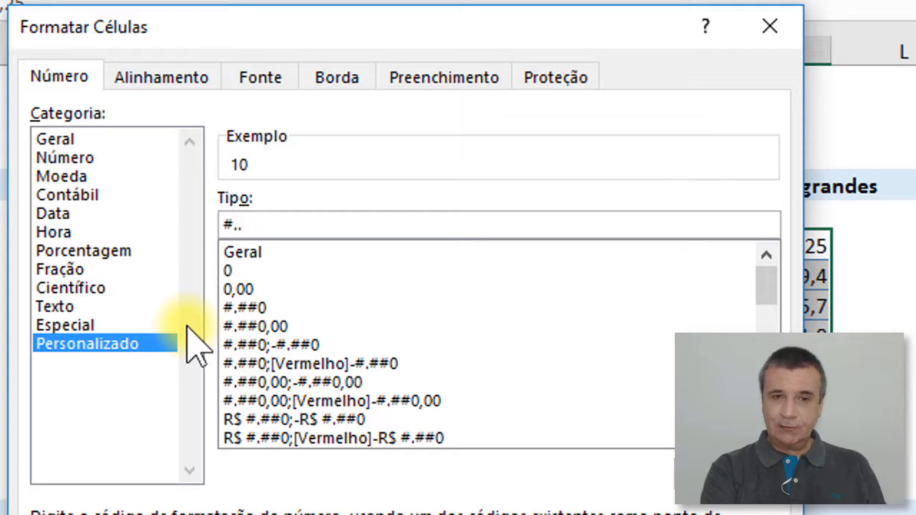
type(",")
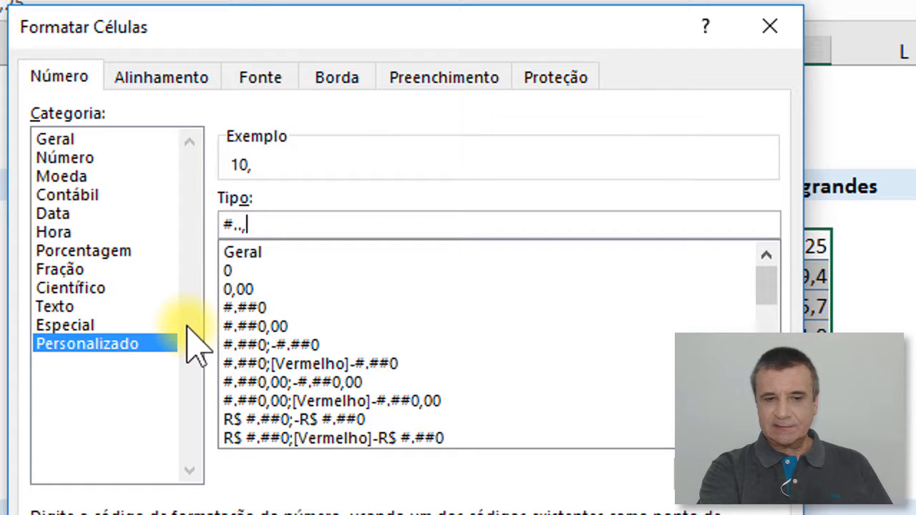
type("0")
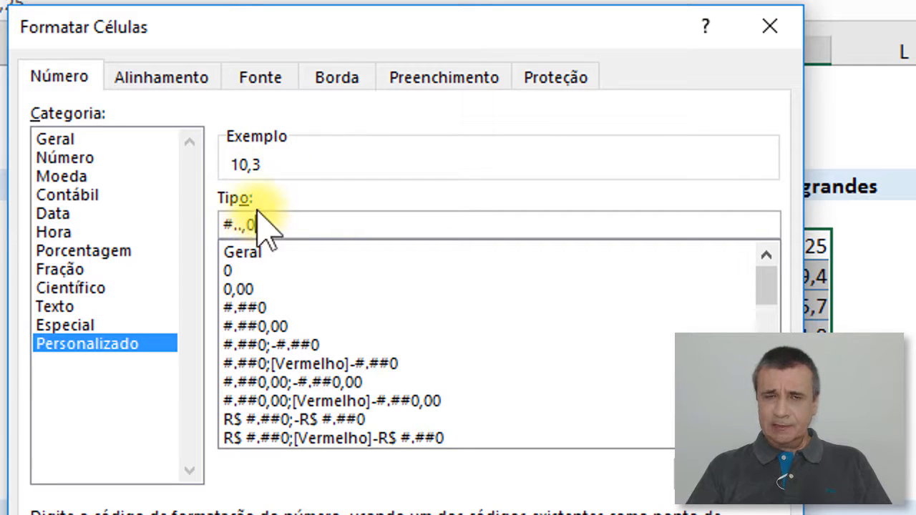
left_click_drag(266, 224, 218, 224)
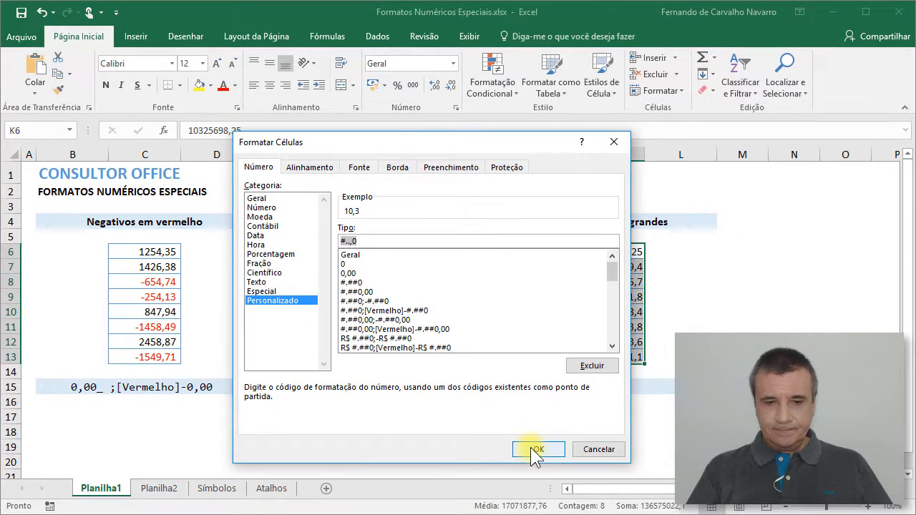
left_click(535, 449)
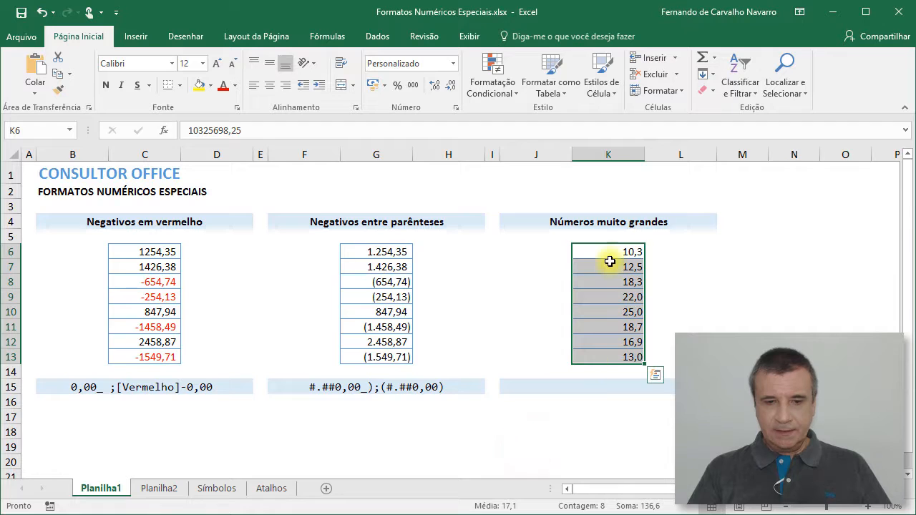
Step: Record the format code #..,0 as text in merged cell J15 below the Números muito grandes column
left_click(605, 388)
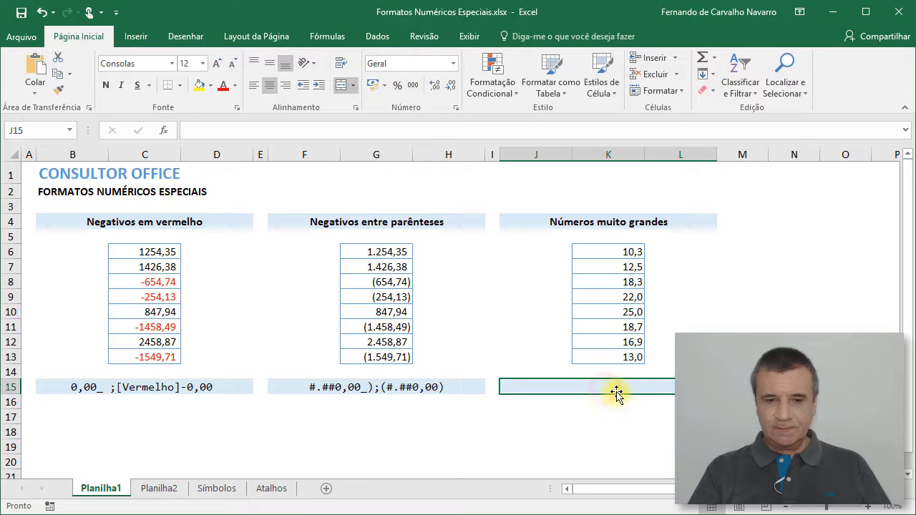
left_click(338, 130)
type("#..,0")
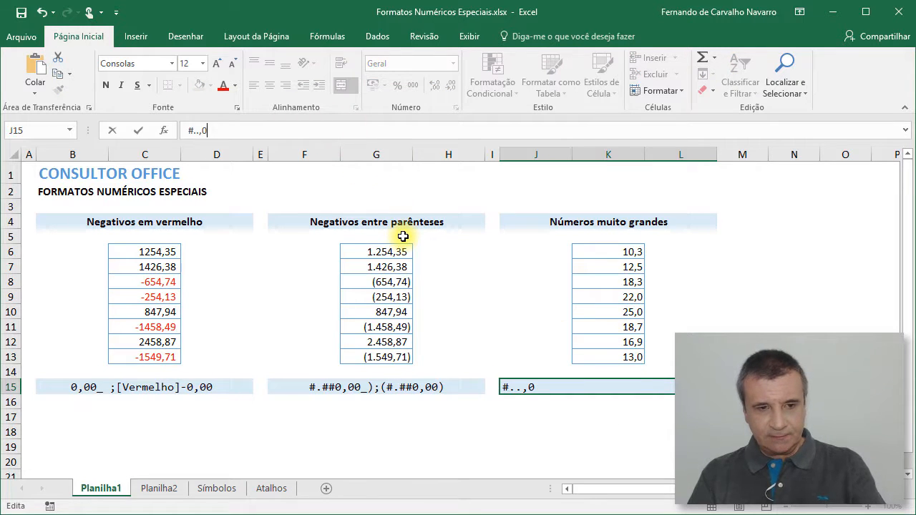
key("Return")
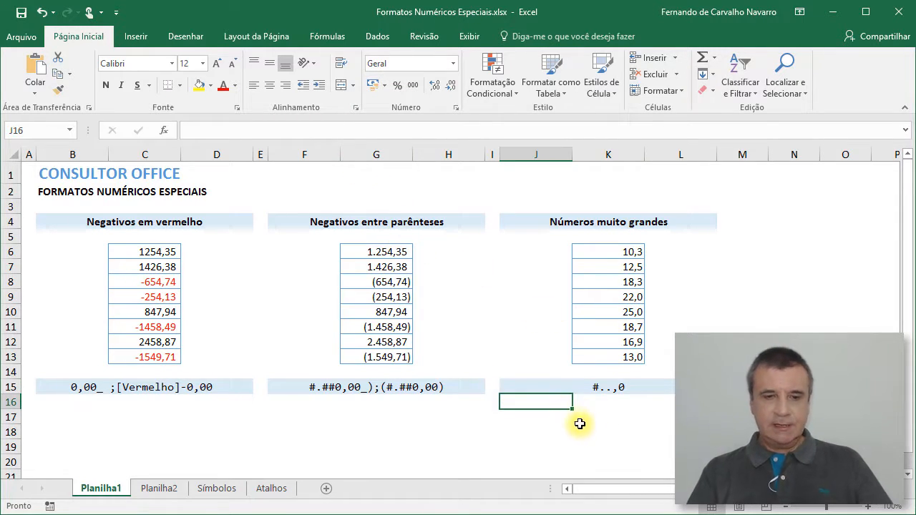
Step: Reuse the format code from J15 for K6:K13, extending it to the custom number format #..,0 "M"
left_click(661, 386)
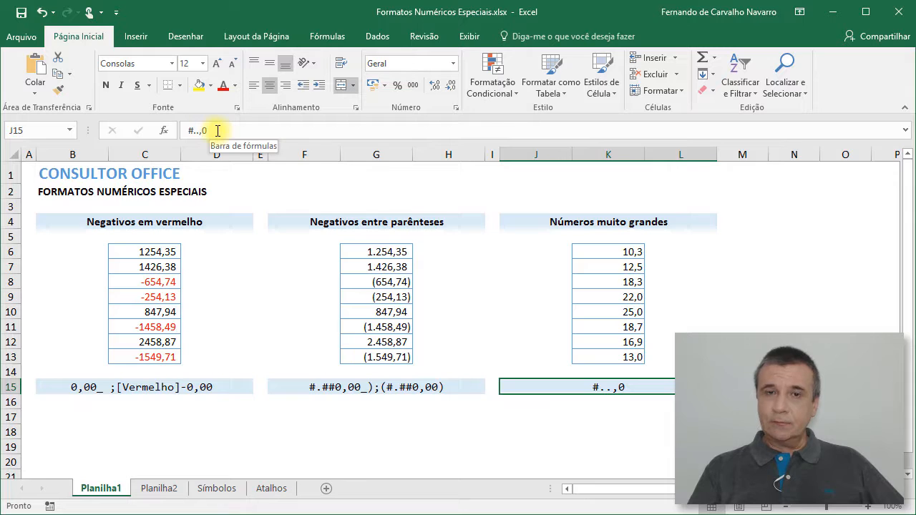
left_click_drag(217, 130, 169, 129)
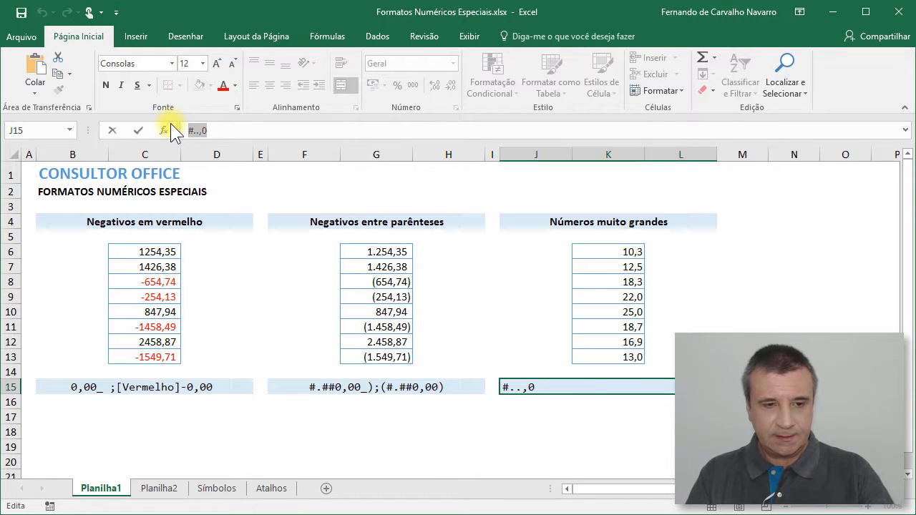
left_click_drag(601, 249, 587, 351)
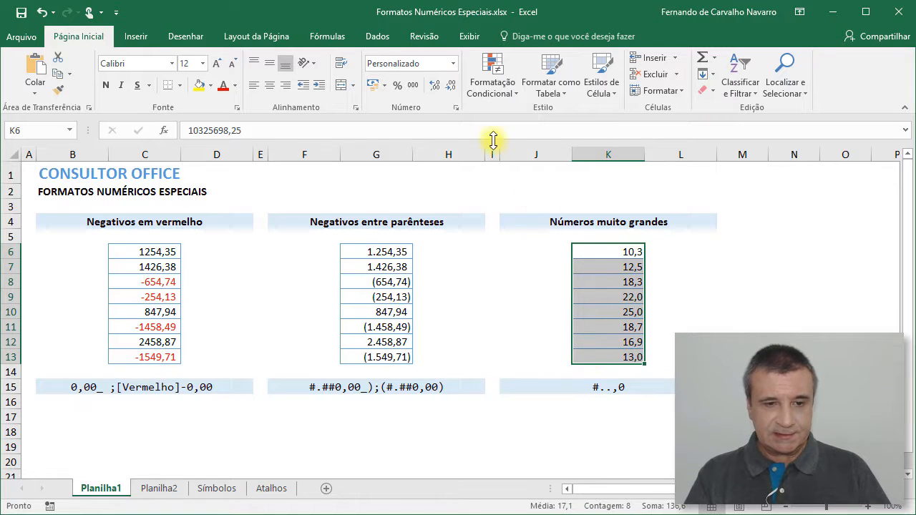
left_click(452, 63)
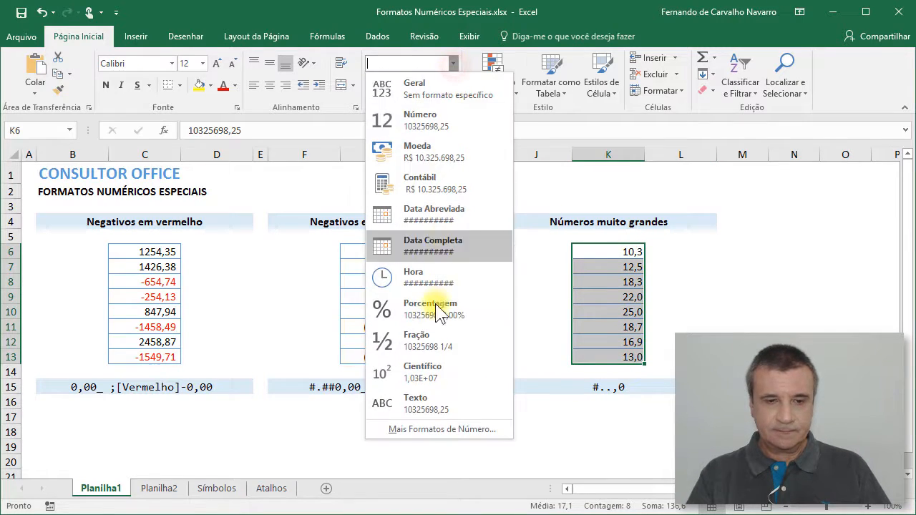
left_click(427, 426)
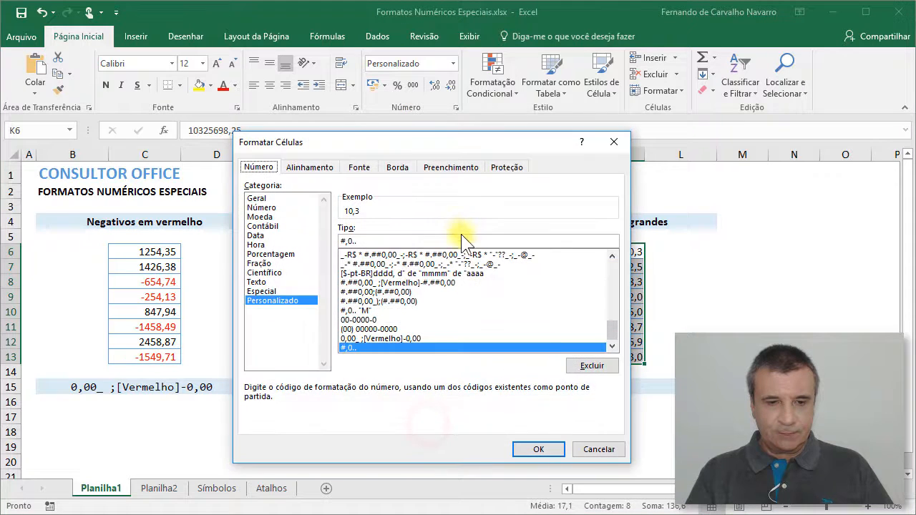
left_click(420, 236)
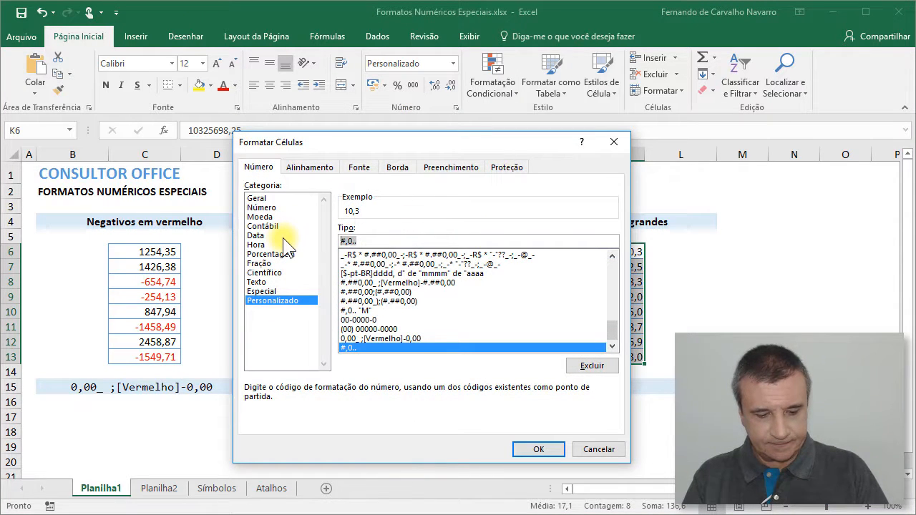
type("#.,,0")
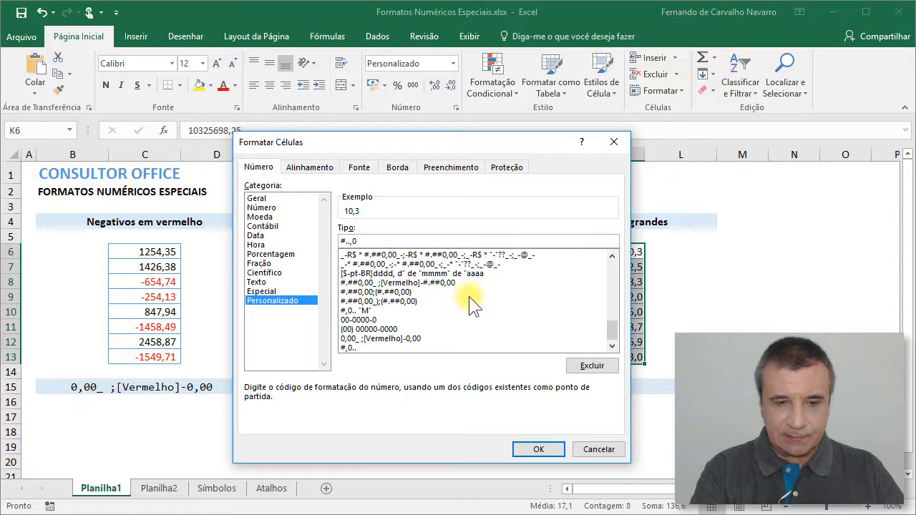
type("\"M\"")
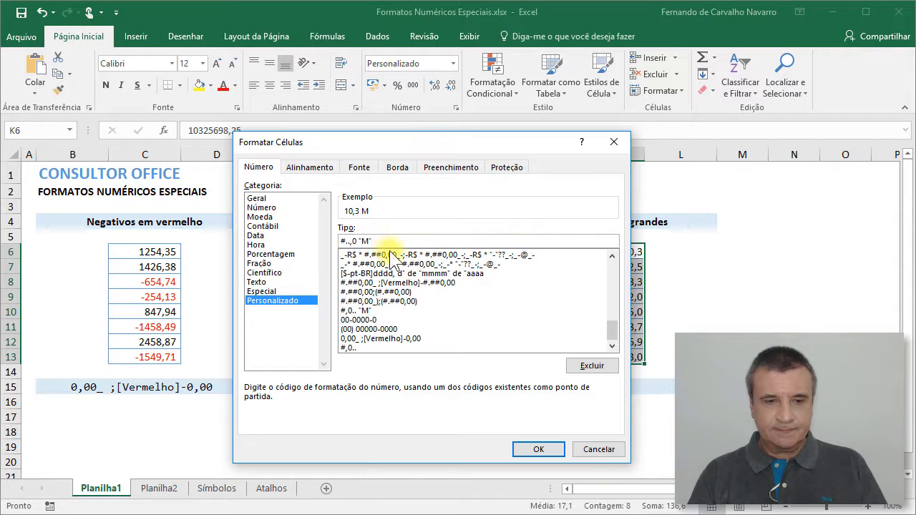
left_click_drag(389, 241, 271, 233)
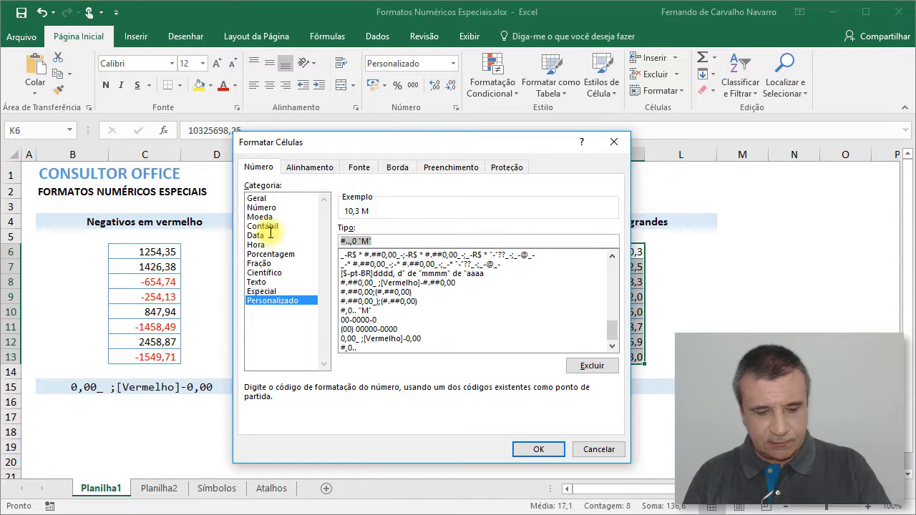
left_click(547, 451)
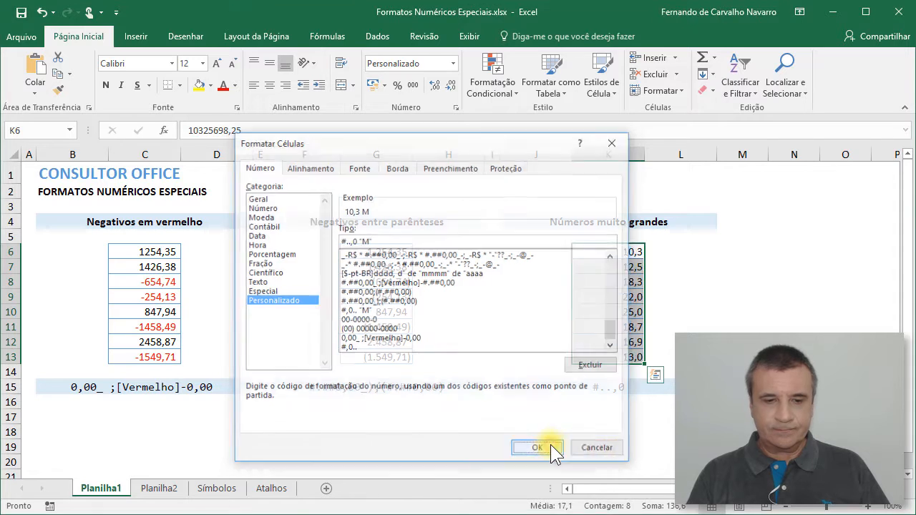
Step: Update the recorded format code in merged cell J15 to #..,0 "M"
left_click(623, 387)
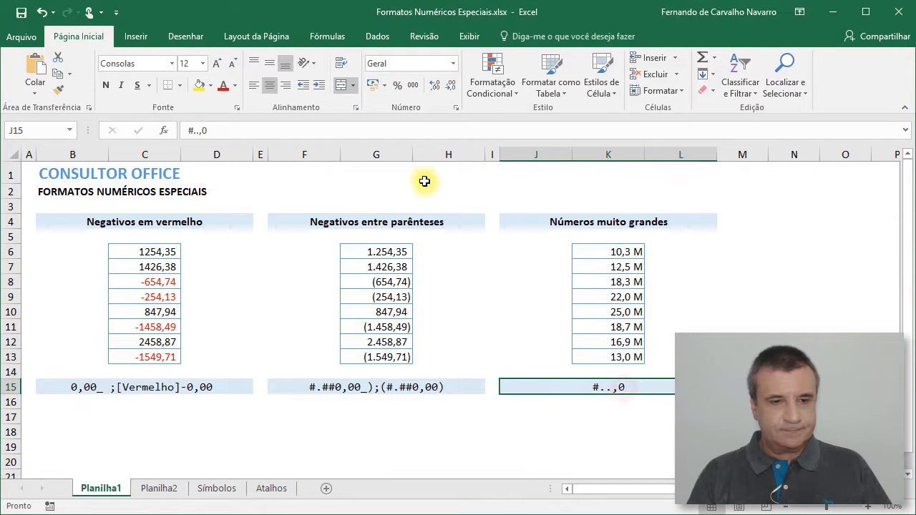
left_click_drag(352, 131, 153, 123)
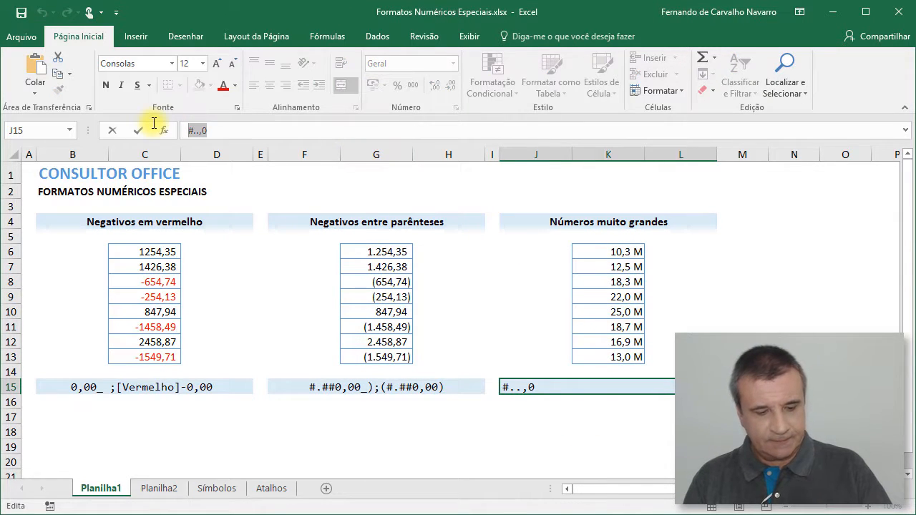
key("End")
type("\"M\"")
key("Return")
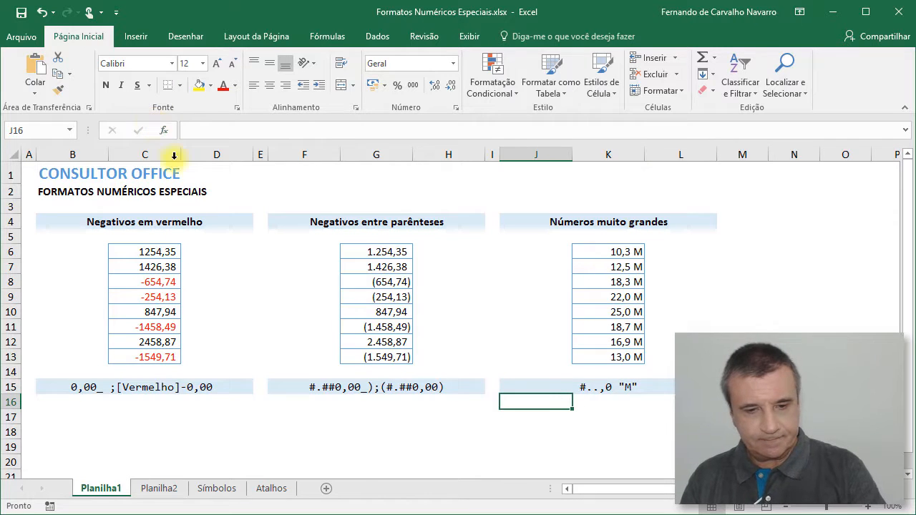
left_click(581, 419)
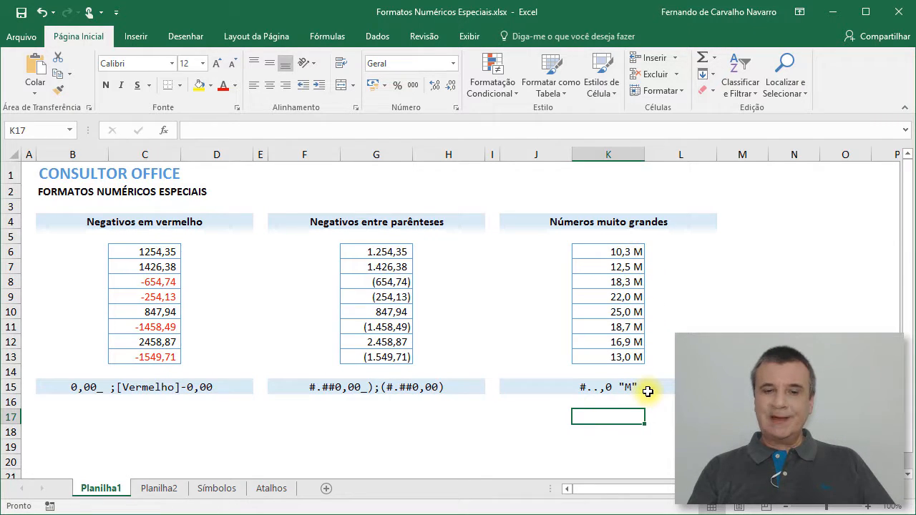
left_click(623, 250)
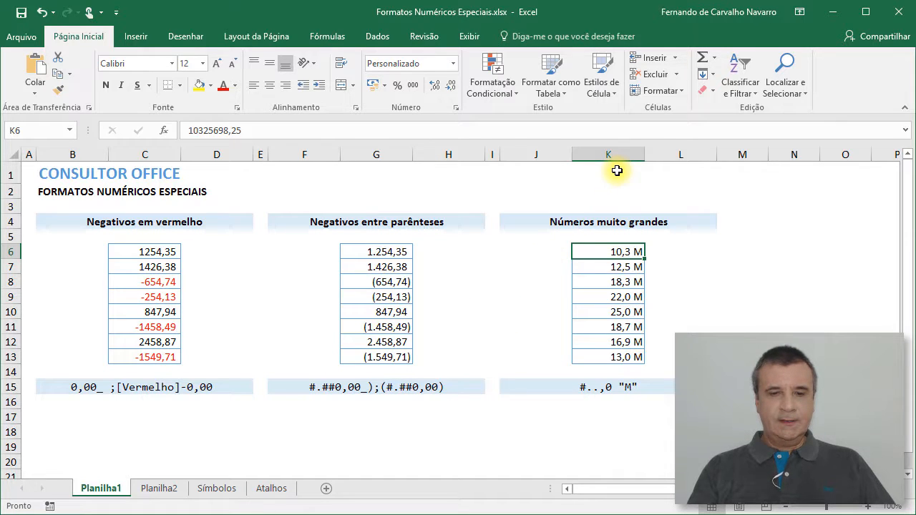
Step: On sheet Planilha2, start a Personalizado number format for the Cód. Produto cells B5:B17 and clear the Geral code
left_click(158, 489)
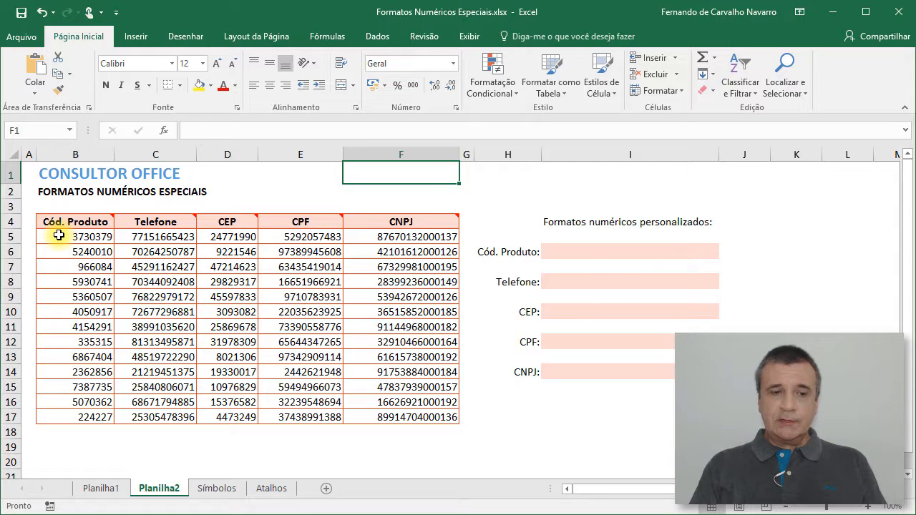
mouse_move(62, 223)
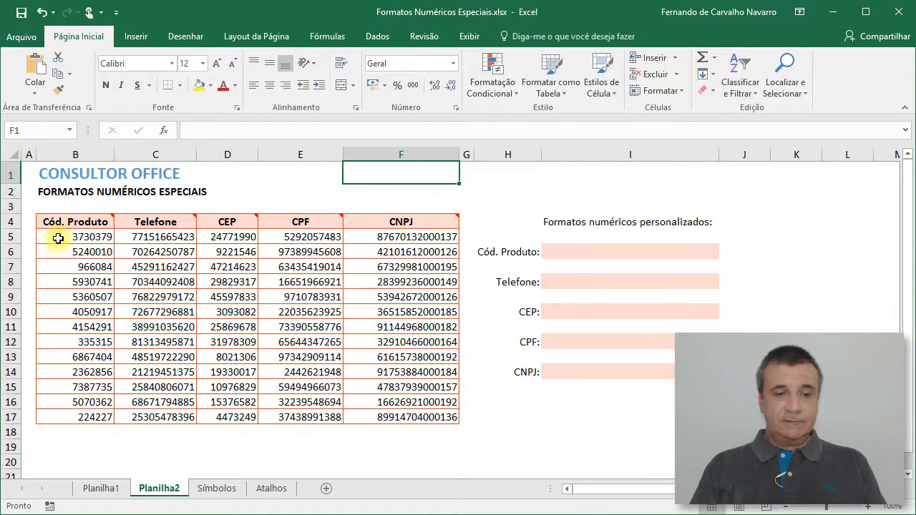
left_click_drag(58, 238, 57, 416)
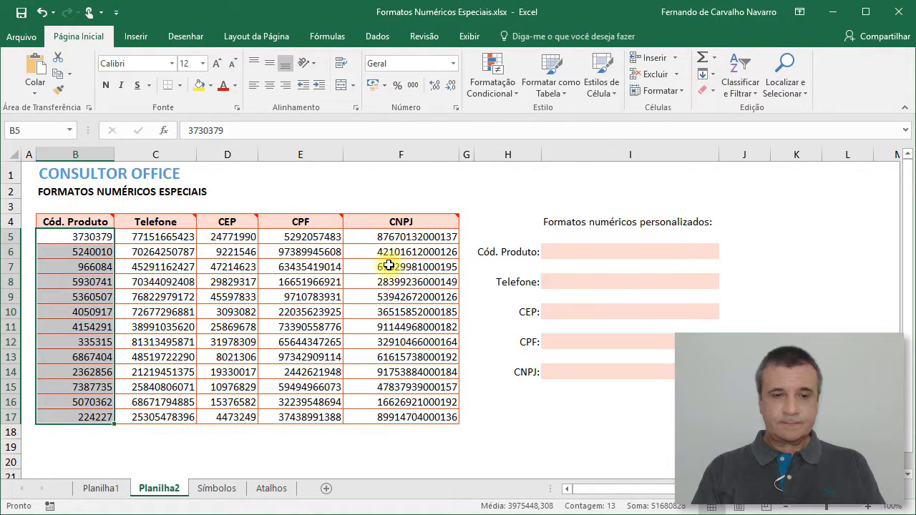
left_click(452, 63)
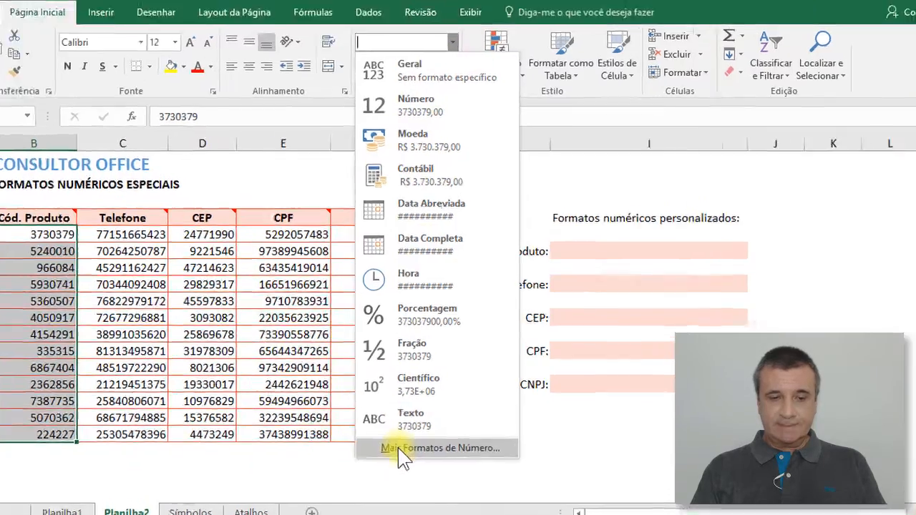
left_click(422, 448)
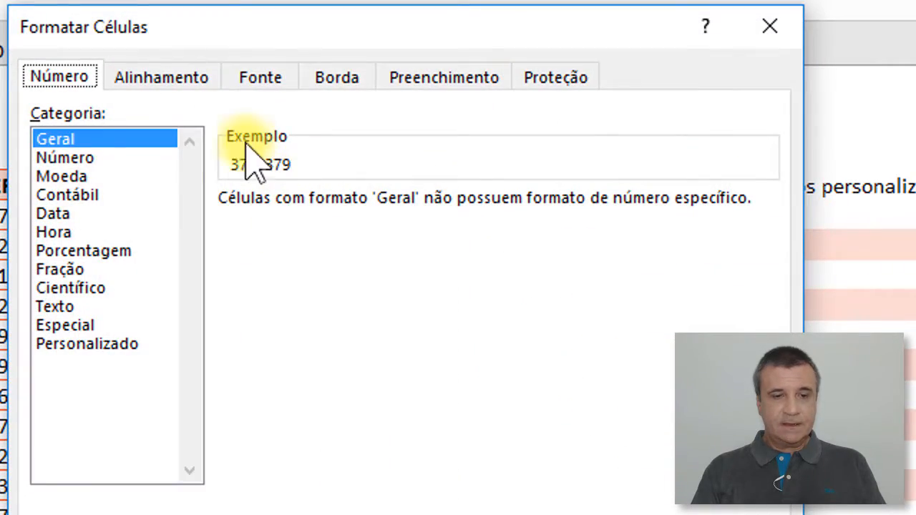
left_click(85, 344)
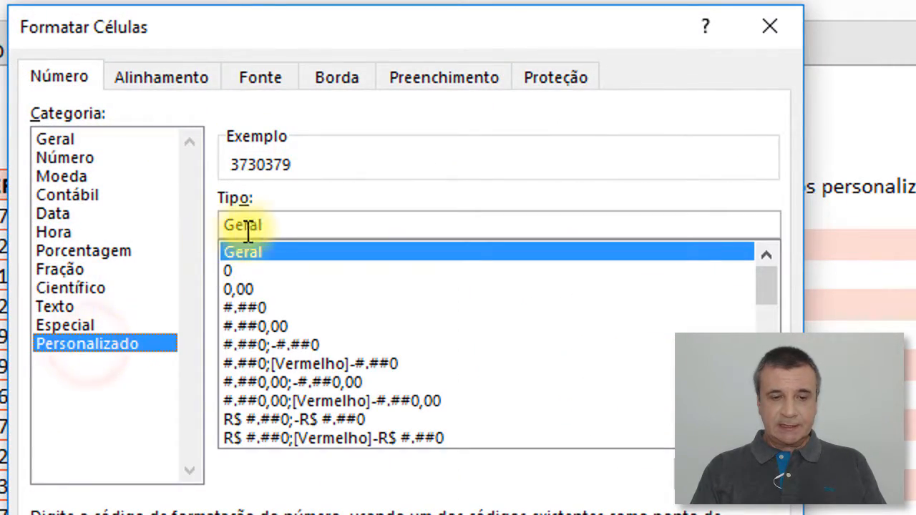
left_click_drag(275, 225, 135, 221)
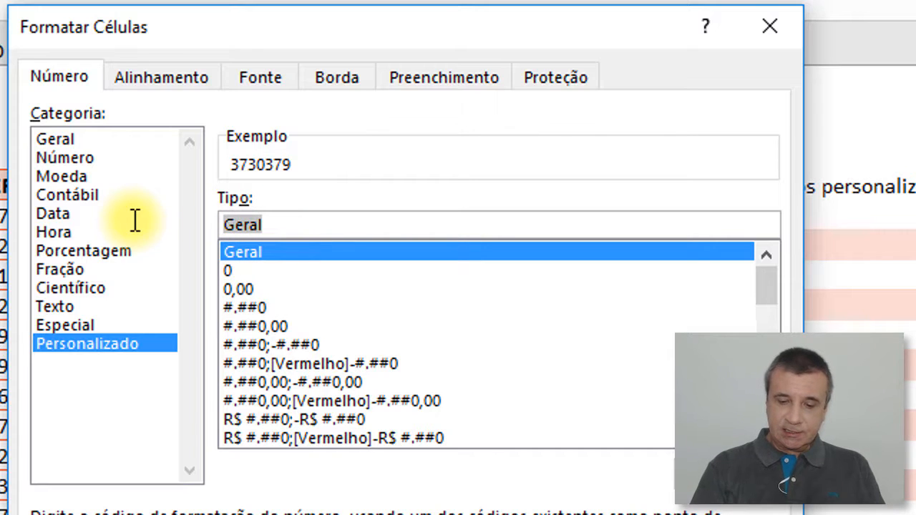
key("Delete")
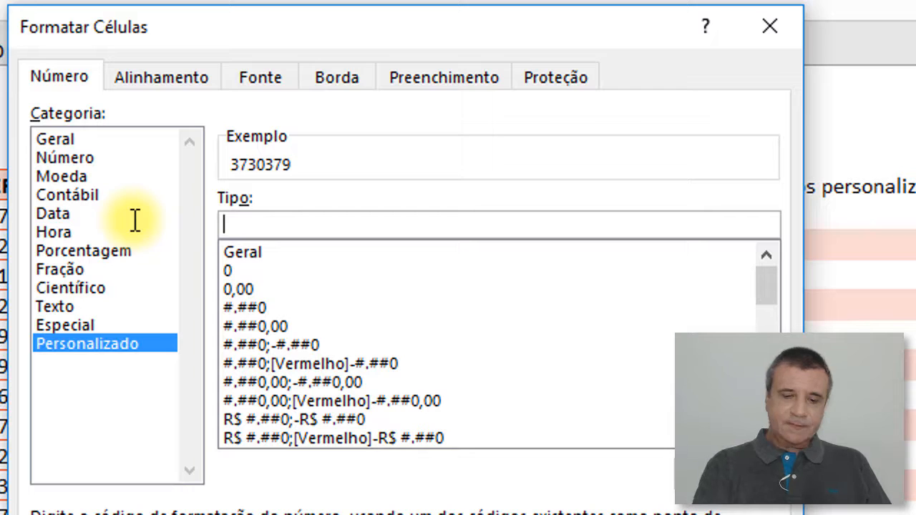
Step: Enter the custom code 00-0000-0 and apply it to the Cód. Produto cells B5:B17
type("00")
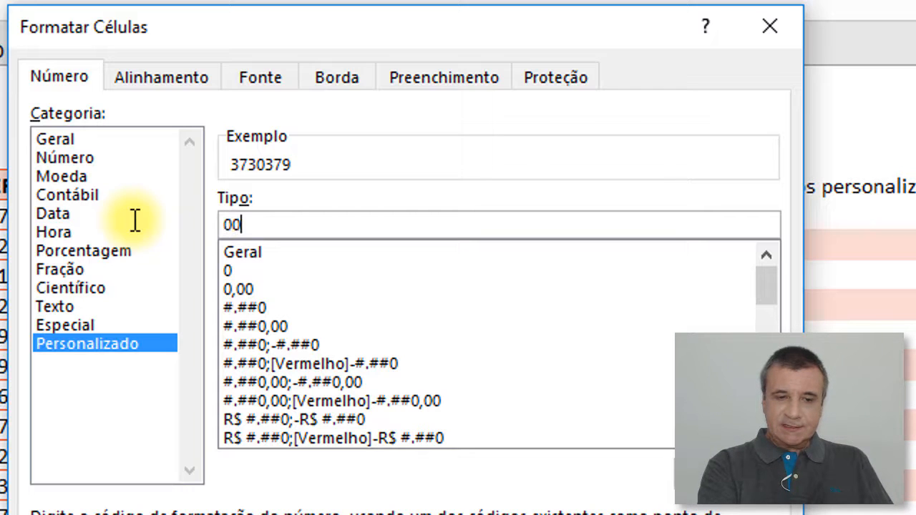
type("-")
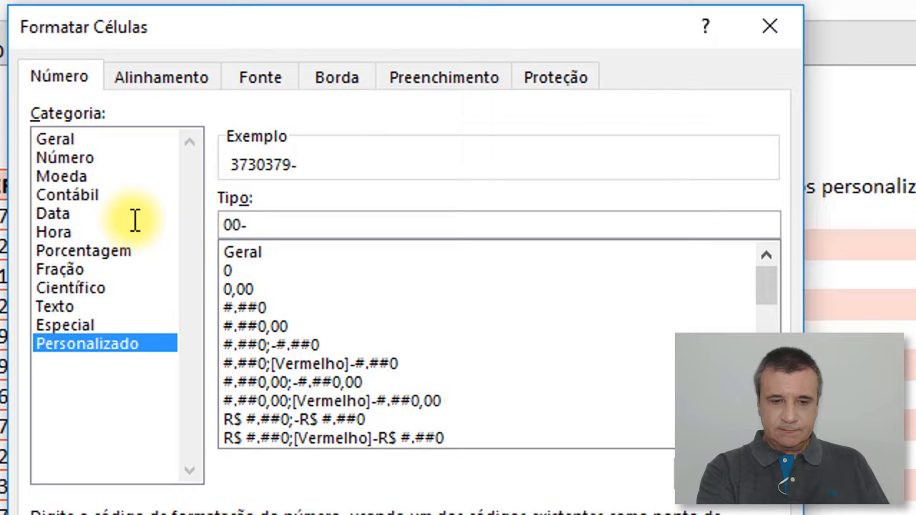
type("0000")
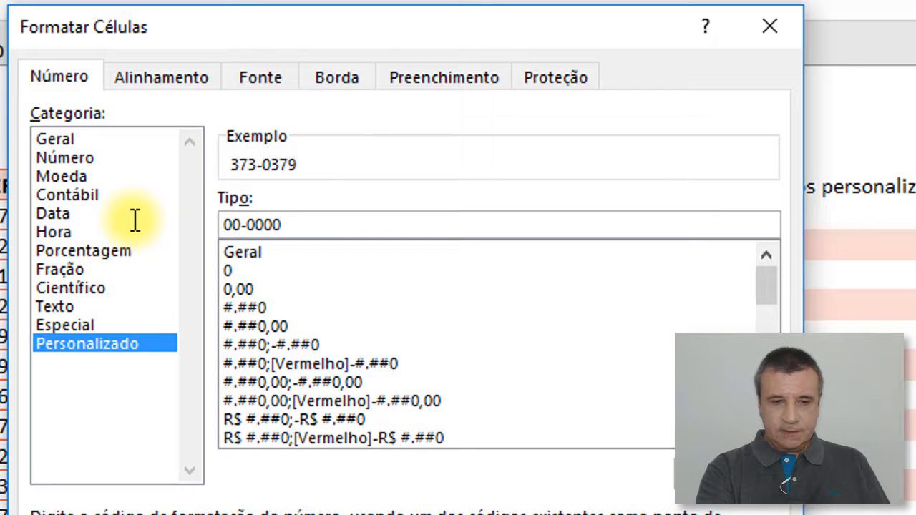
type("-")
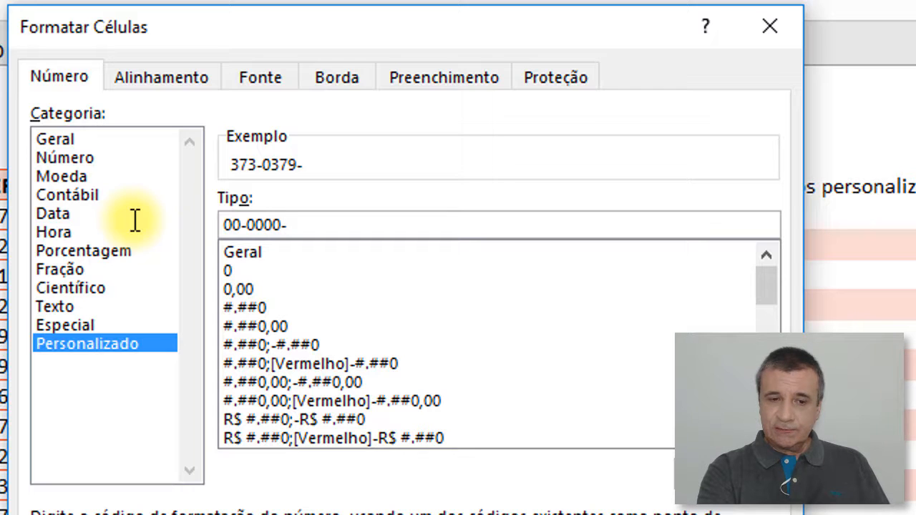
type("0")
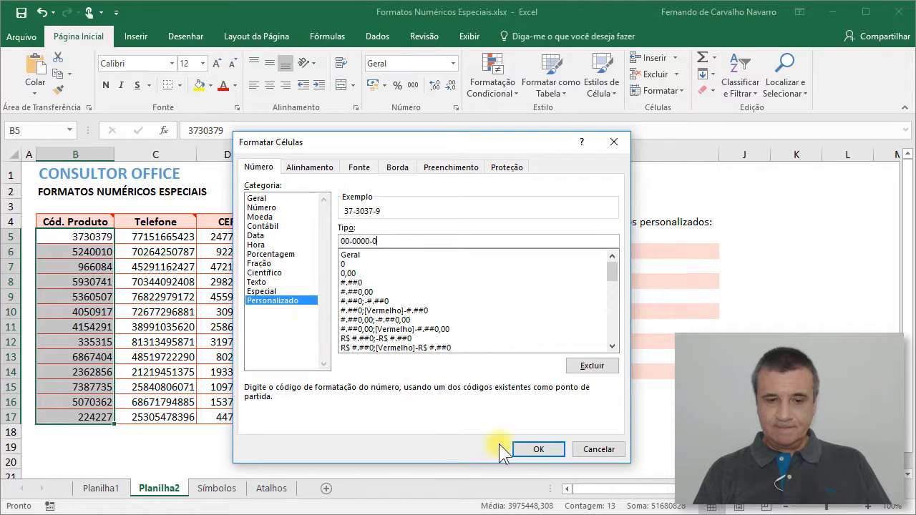
left_click(537, 450)
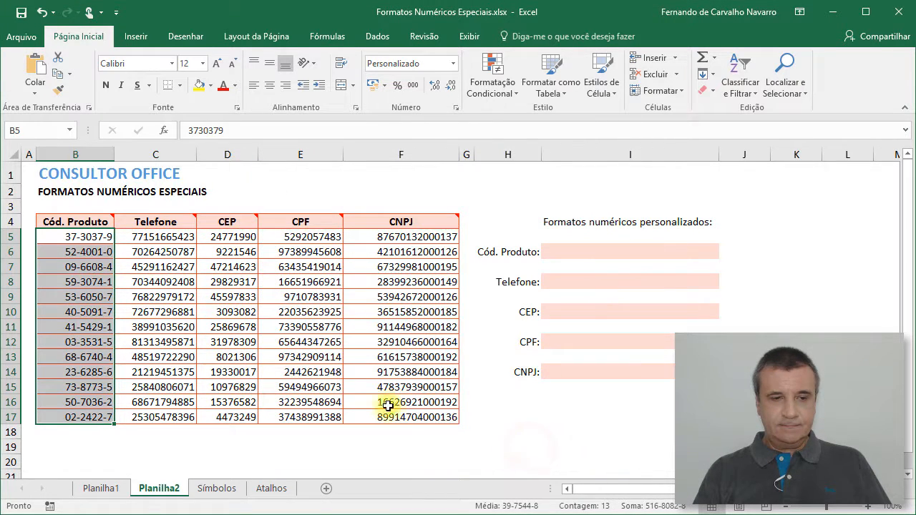
left_click(48, 241)
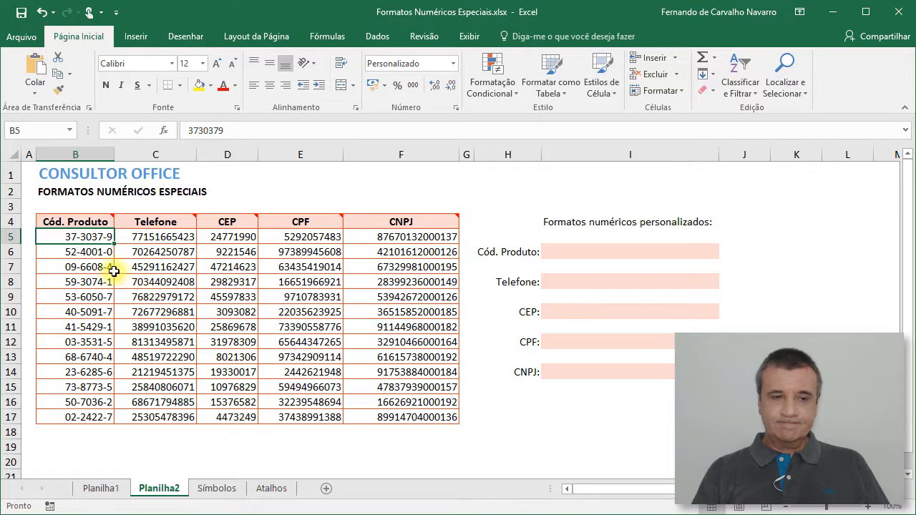
Step: Start a Personalizado number format for the Telefone cells C5:C17
left_click(126, 236)
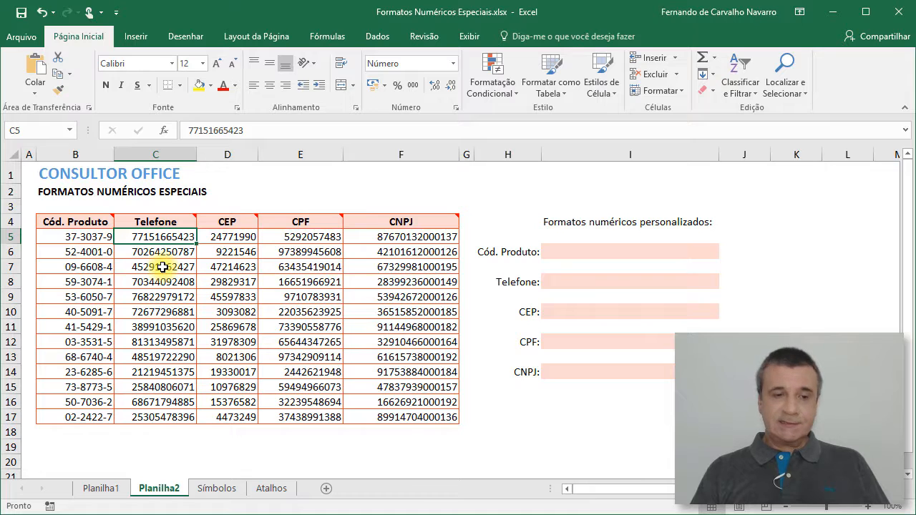
mouse_move(163, 223)
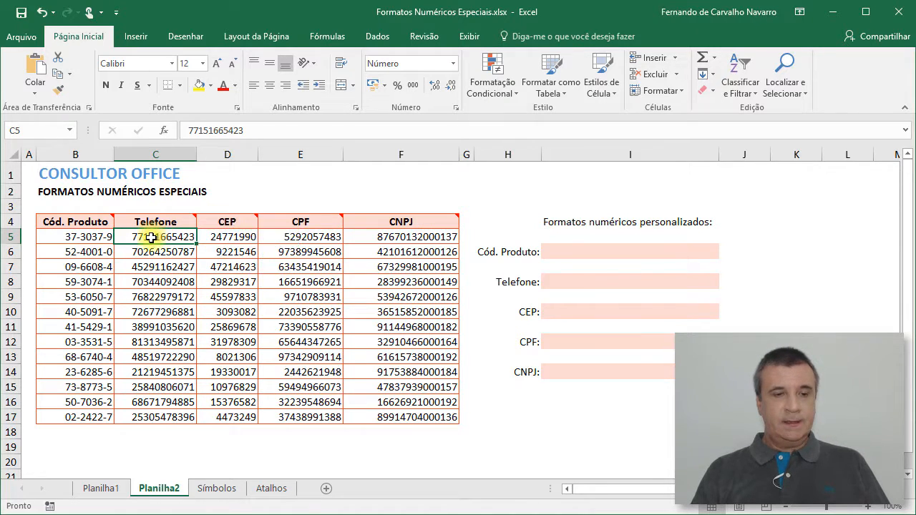
left_click_drag(158, 237, 143, 404)
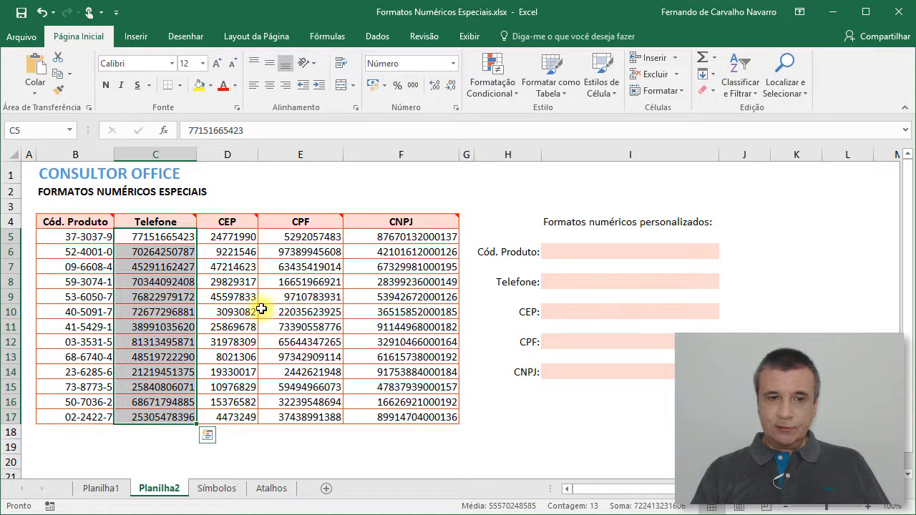
left_click(452, 64)
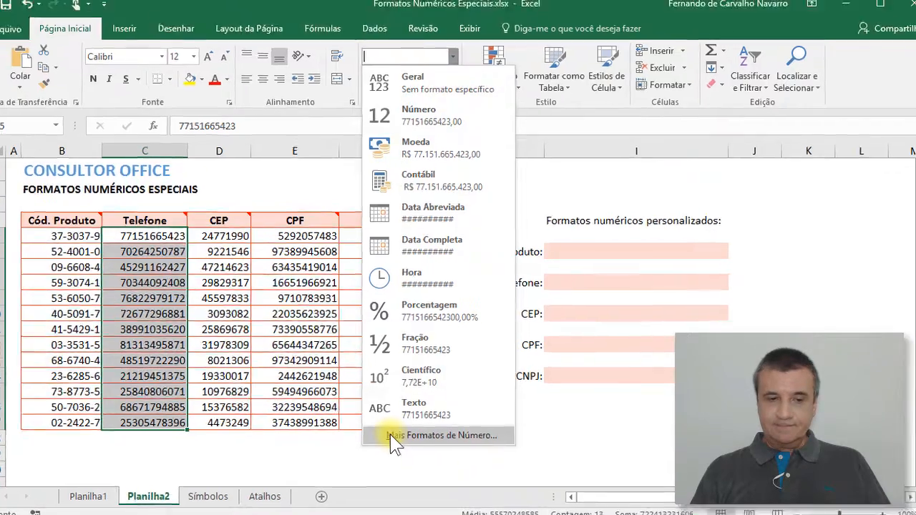
left_click(392, 434)
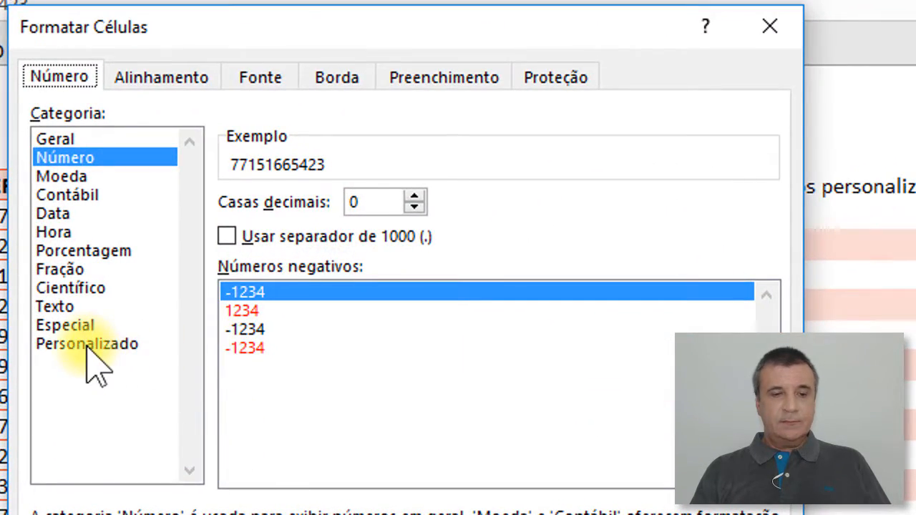
left_click(86, 348)
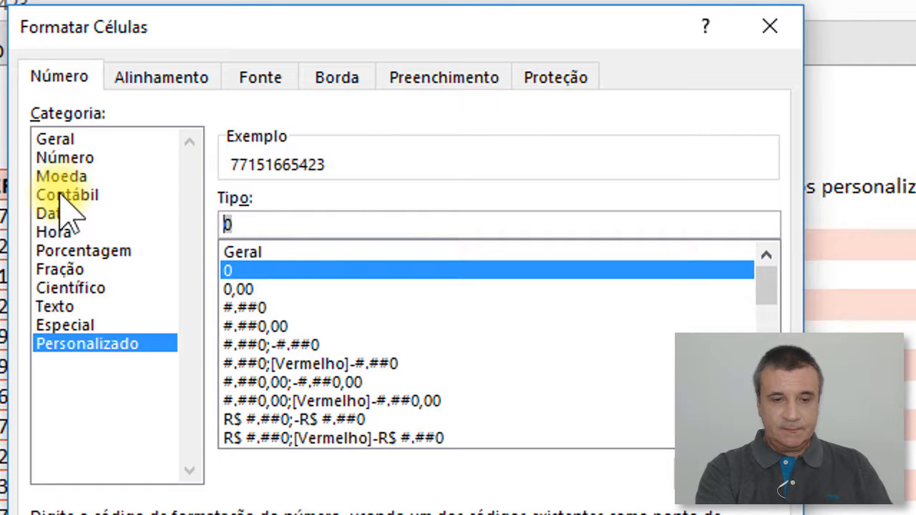
type("(")
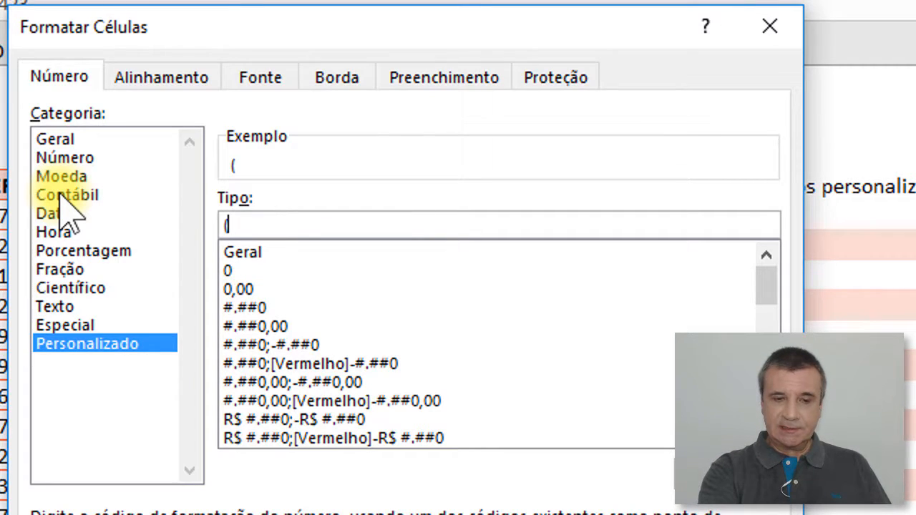
type("00")
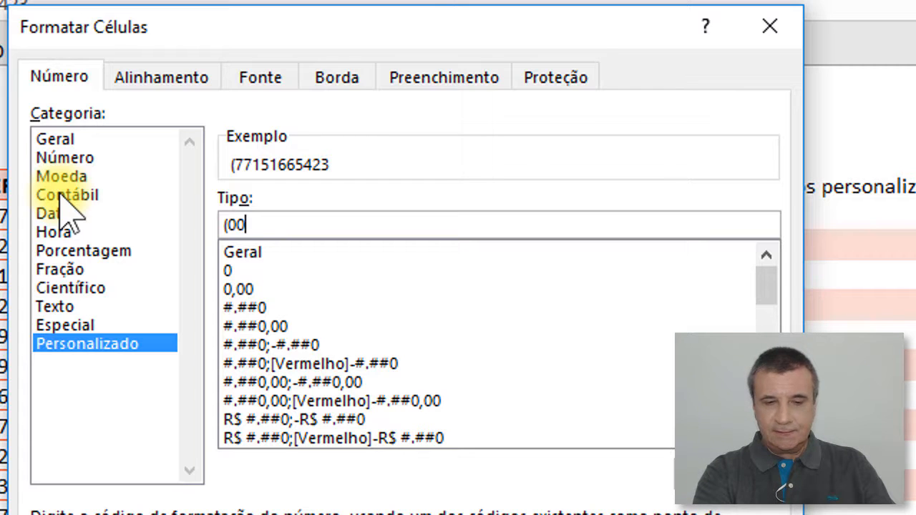
type(")")
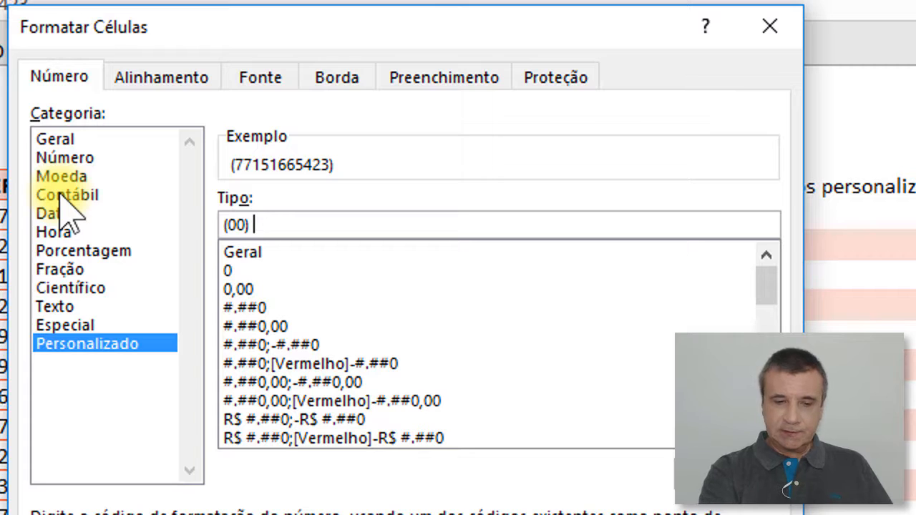
type(" 0000")
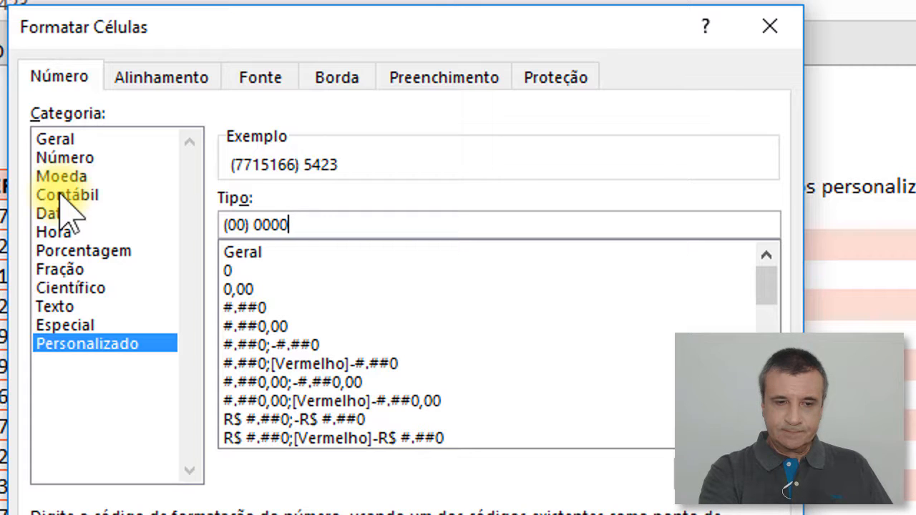
type("0-")
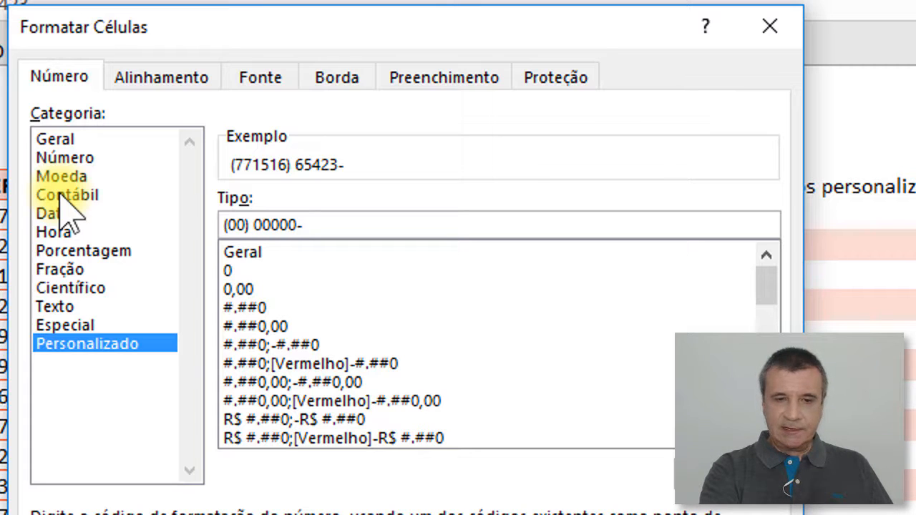
type("0000")
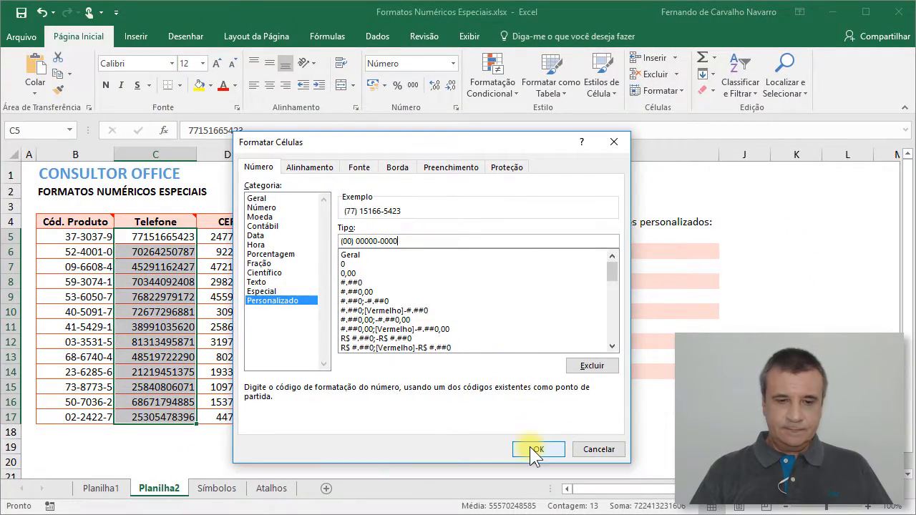
left_click(531, 448)
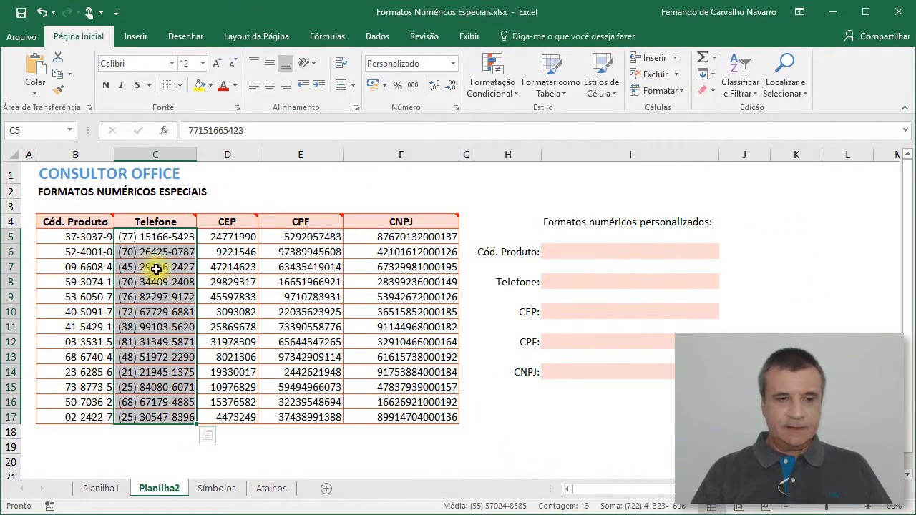
left_click(168, 237)
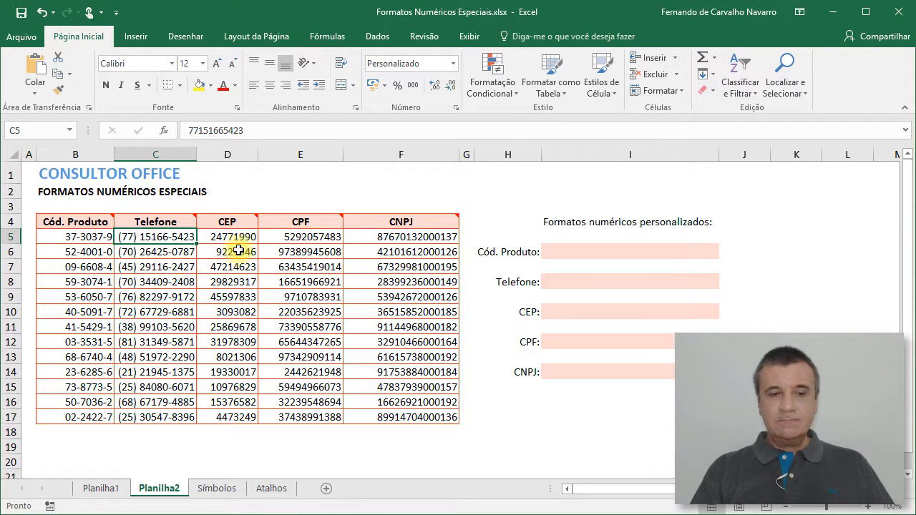
Step: Apply the Especial number format CEP + 3 to the CEP cells D5:D17
mouse_move(236, 220)
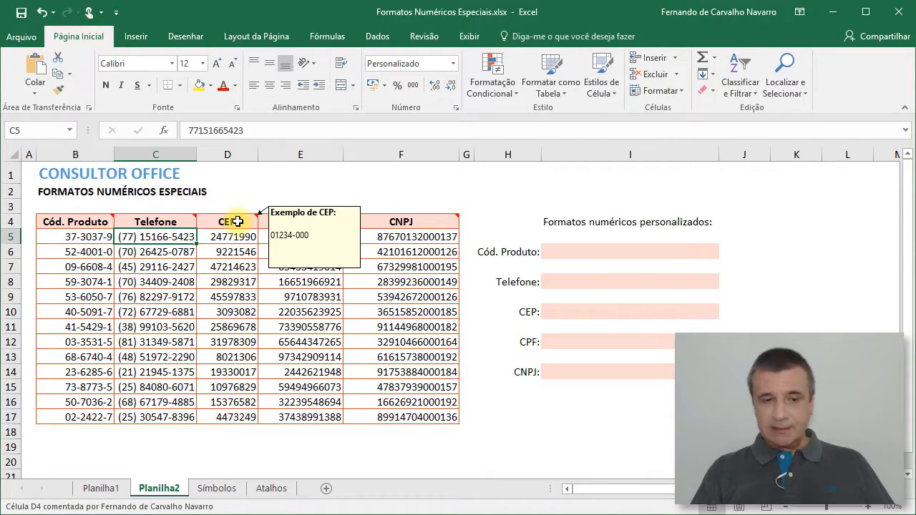
left_click_drag(230, 237, 222, 421)
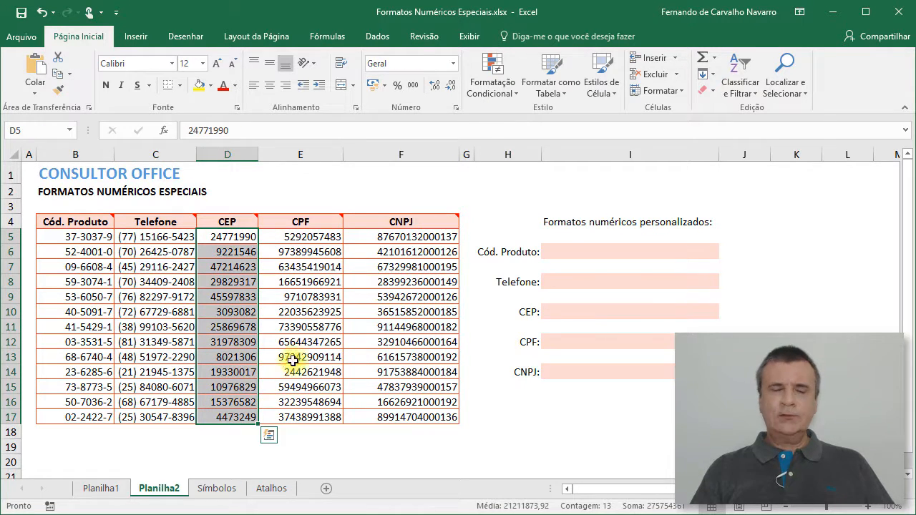
left_click(453, 63)
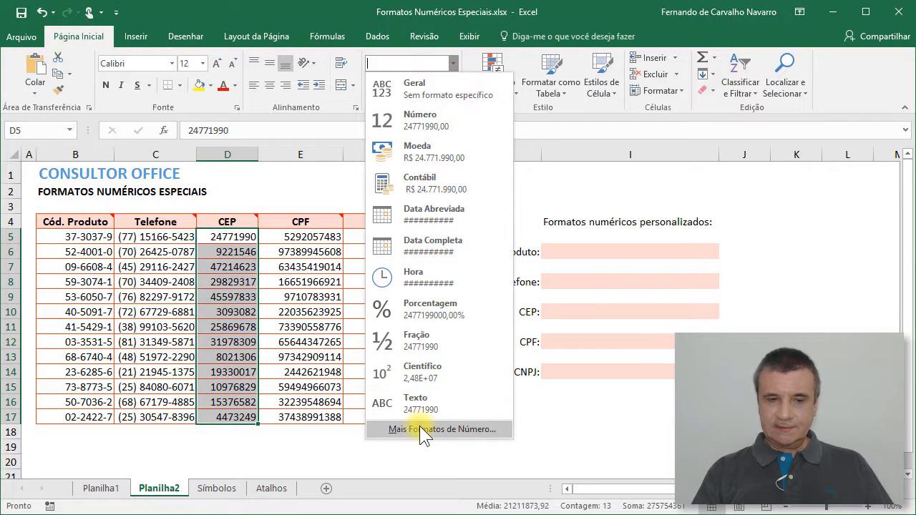
left_click(420, 428)
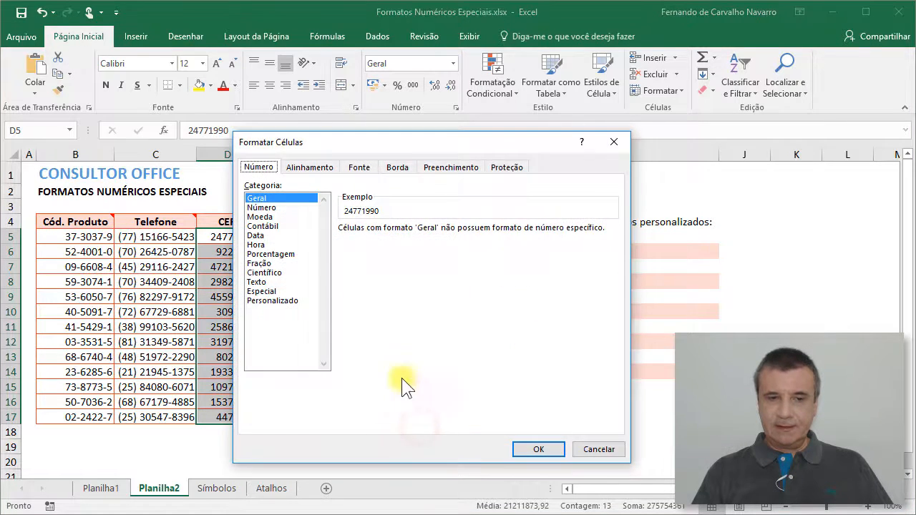
left_click(269, 292)
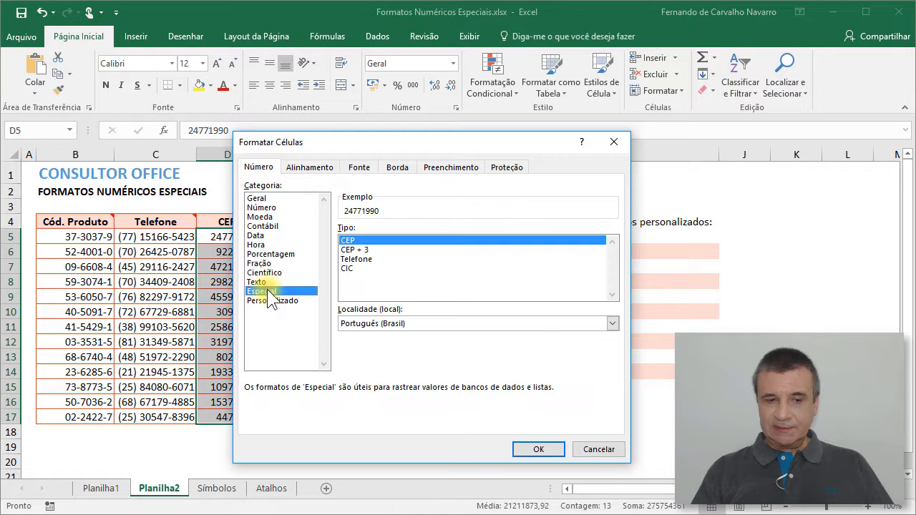
left_click(358, 249)
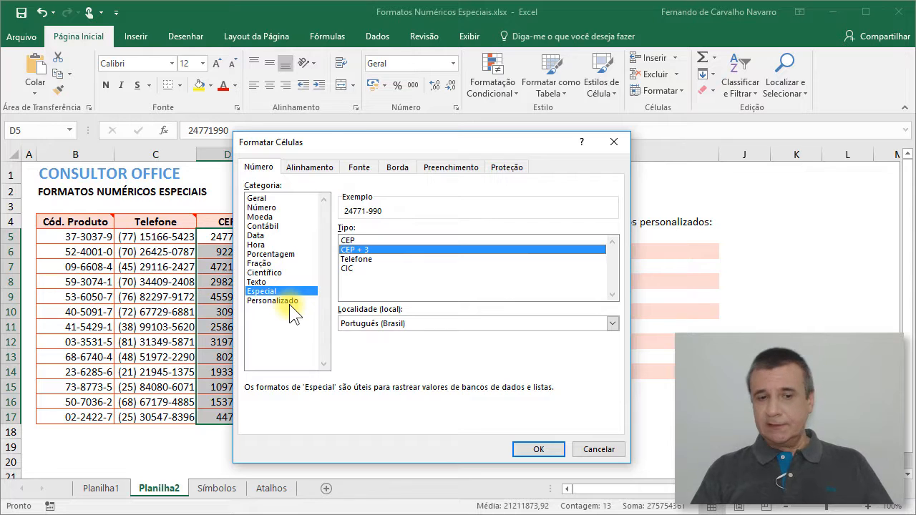
left_click(531, 449)
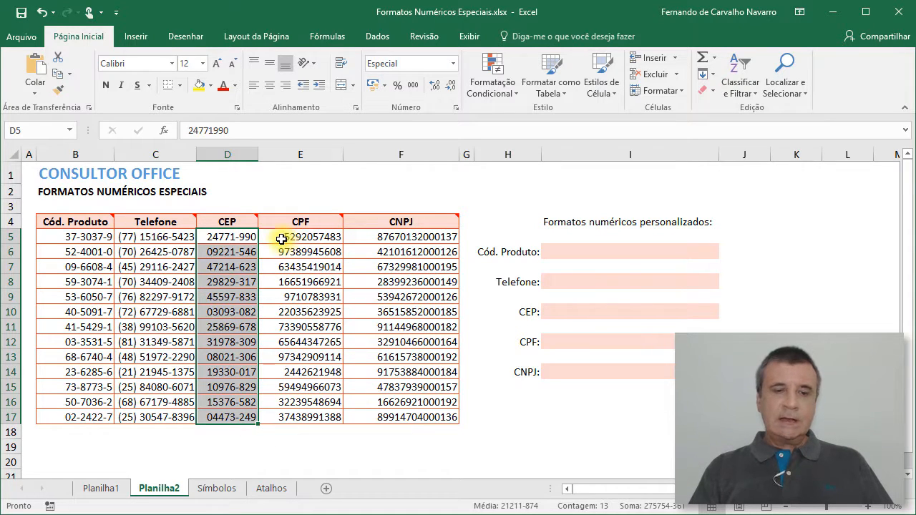
Step: Open number formatting for the CPF cells E5:E17 and preview the Especial type CIC
left_click_drag(276, 238, 280, 414)
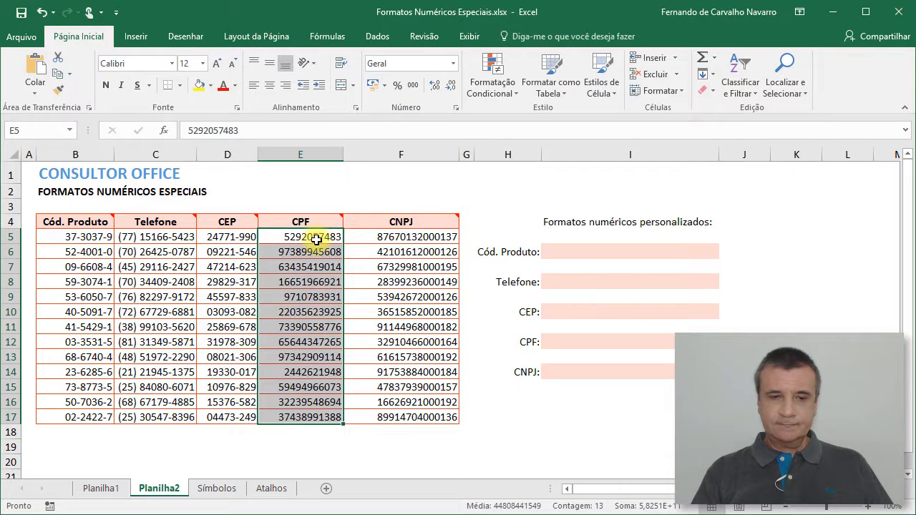
left_click(453, 65)
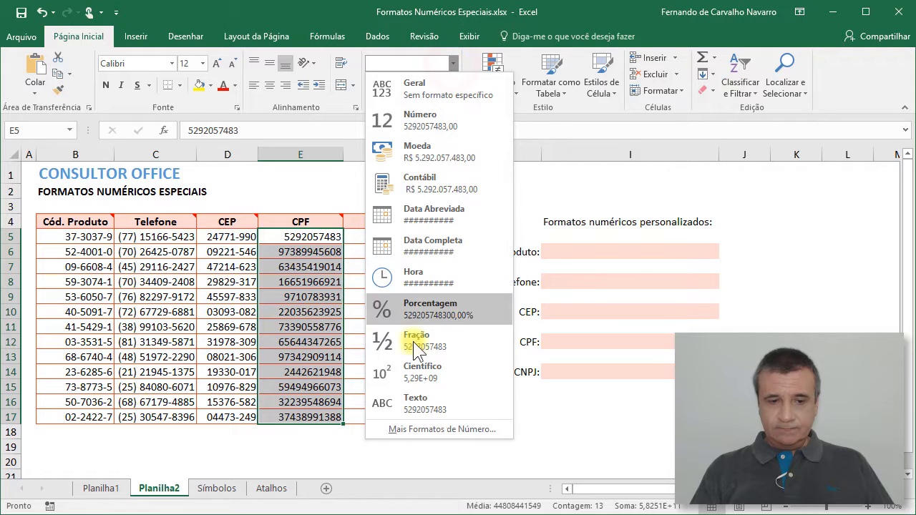
left_click(422, 429)
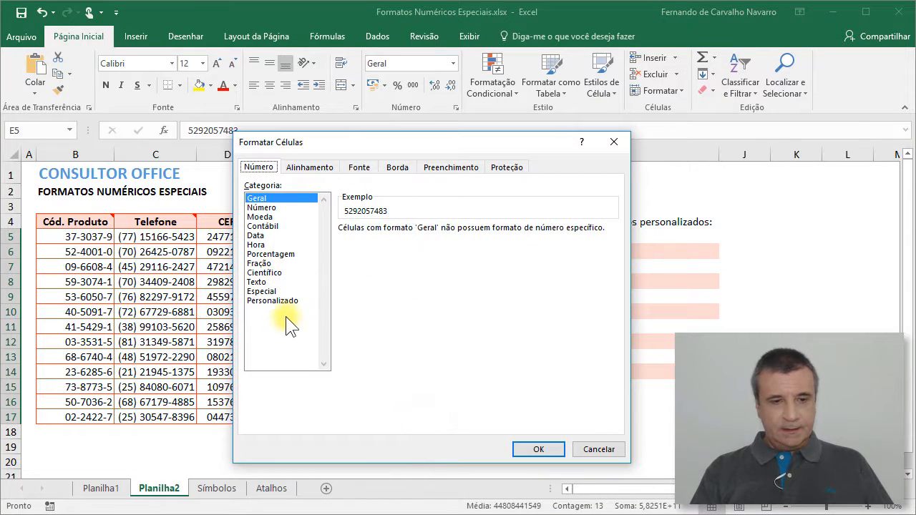
left_click(265, 291)
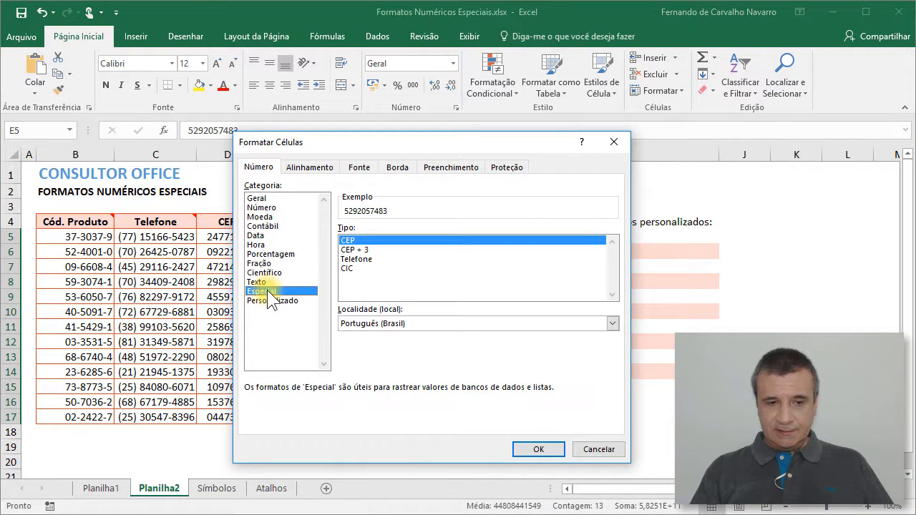
left_click(354, 268)
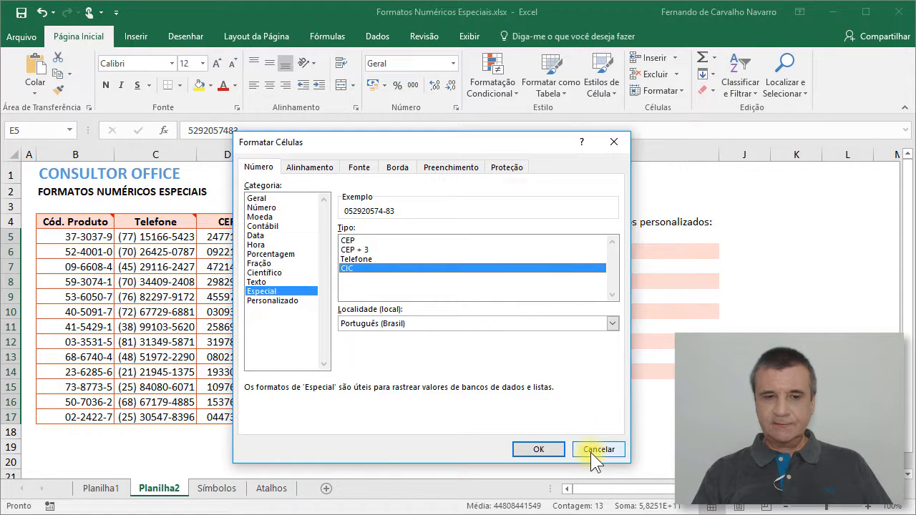
Step: Apply the Personalizado number format code 000\.000\.000-00 to the CPF cells E5:E17
left_click(293, 301)
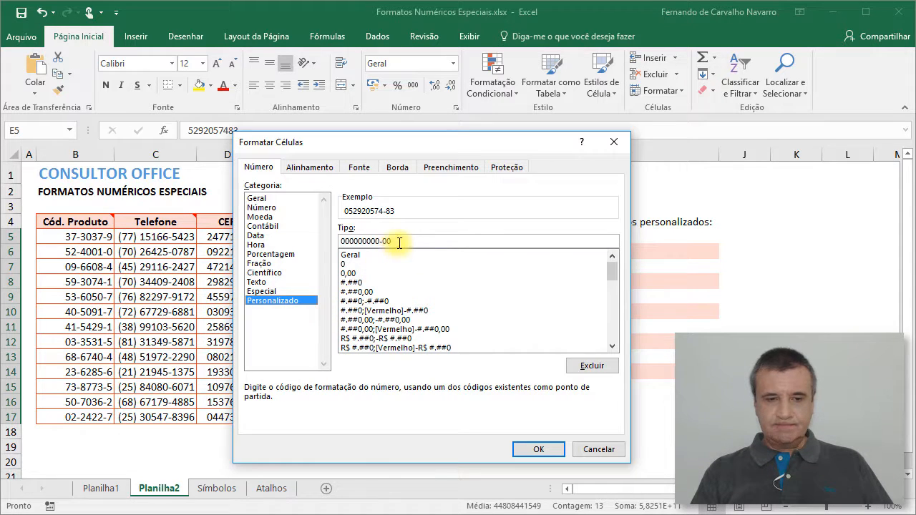
left_click_drag(397, 144, 372, 133)
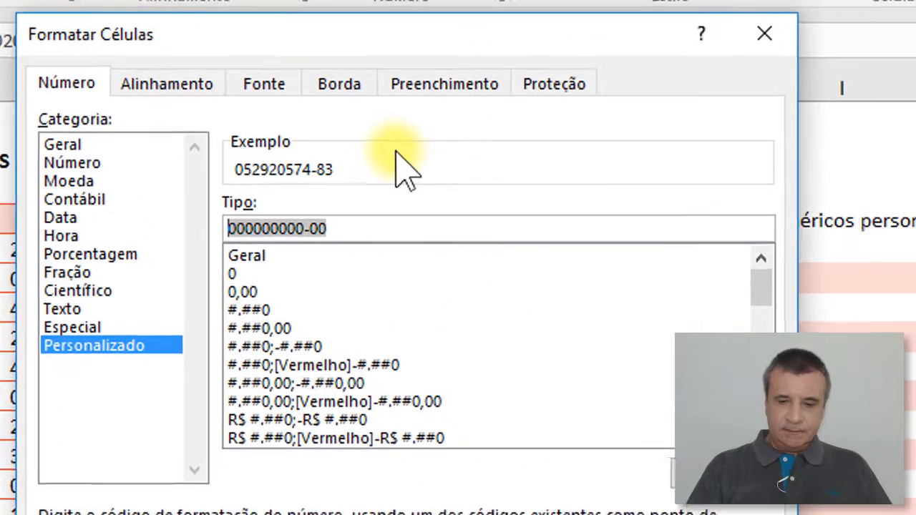
key("Delete")
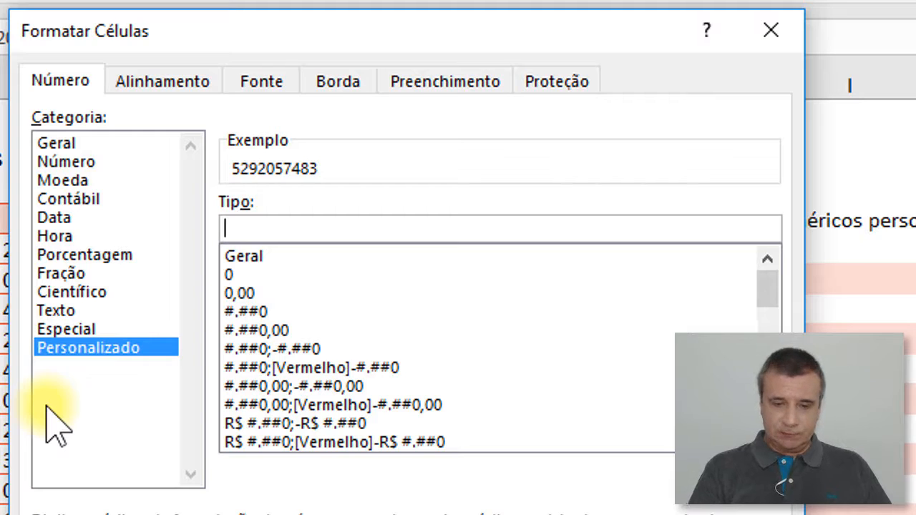
type("000")
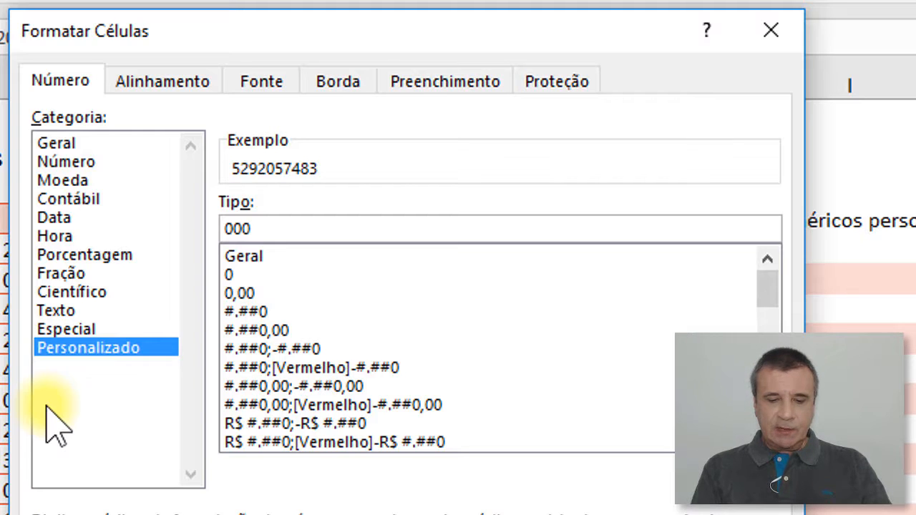
type("\\.")
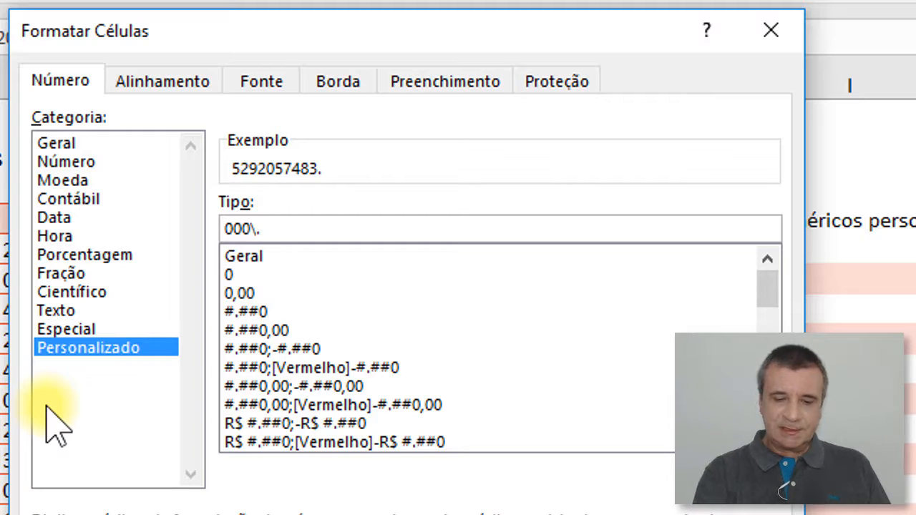
type("000")
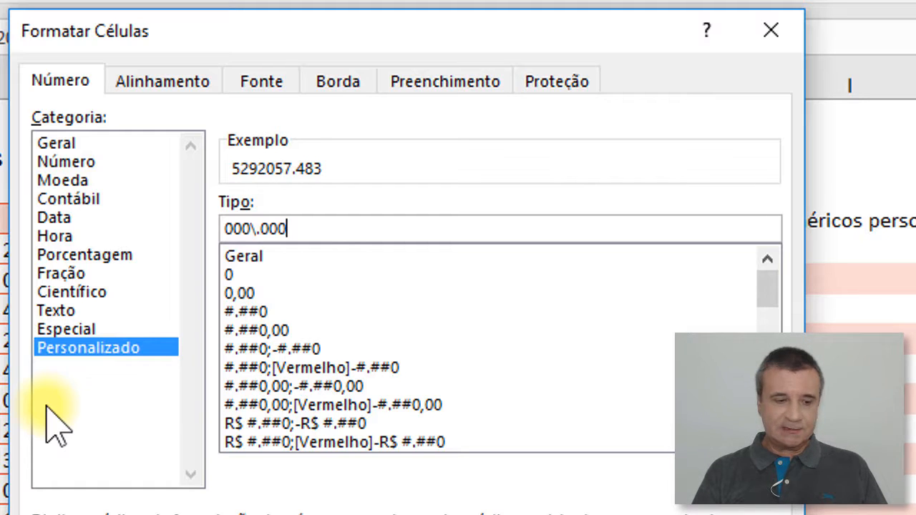
type("\\.")
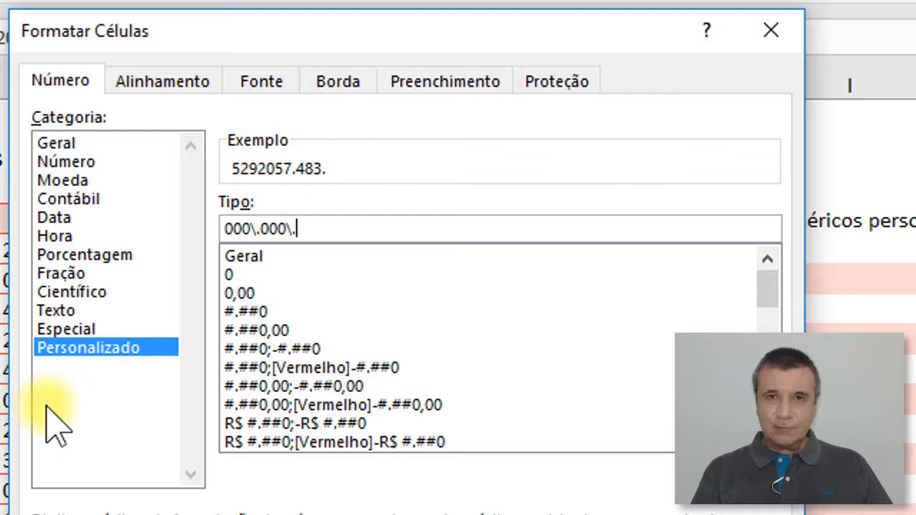
type("000")
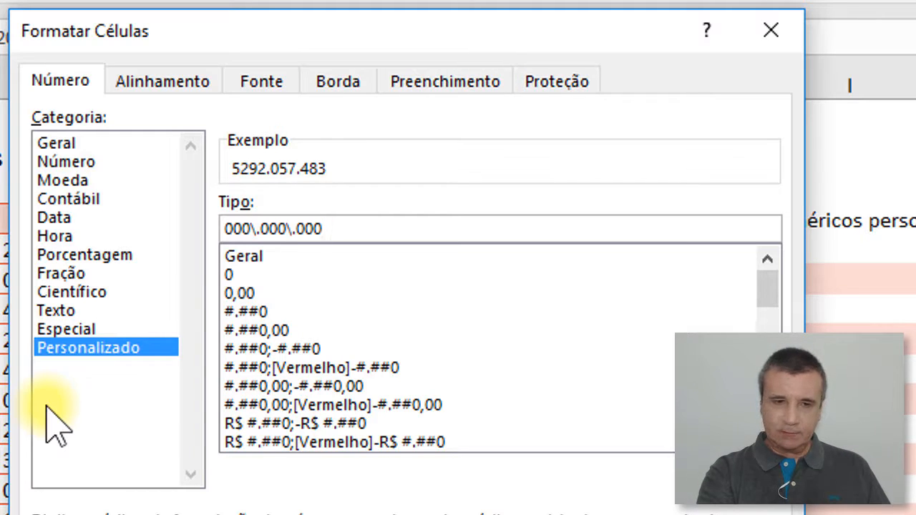
type("-")
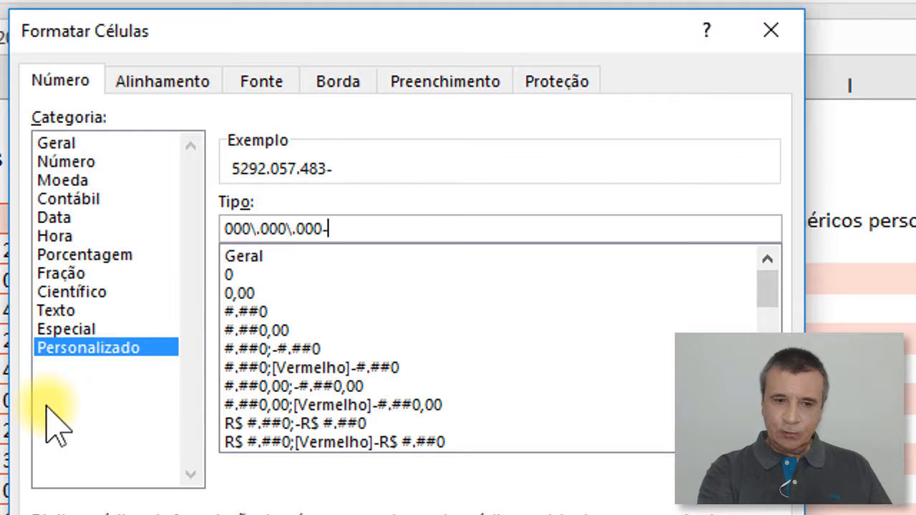
type("00")
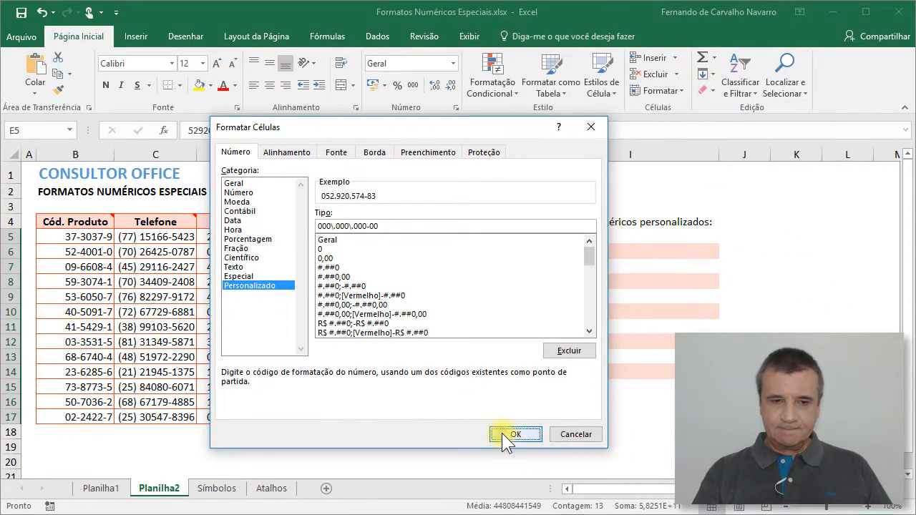
left_click(513, 435)
left_click(274, 238)
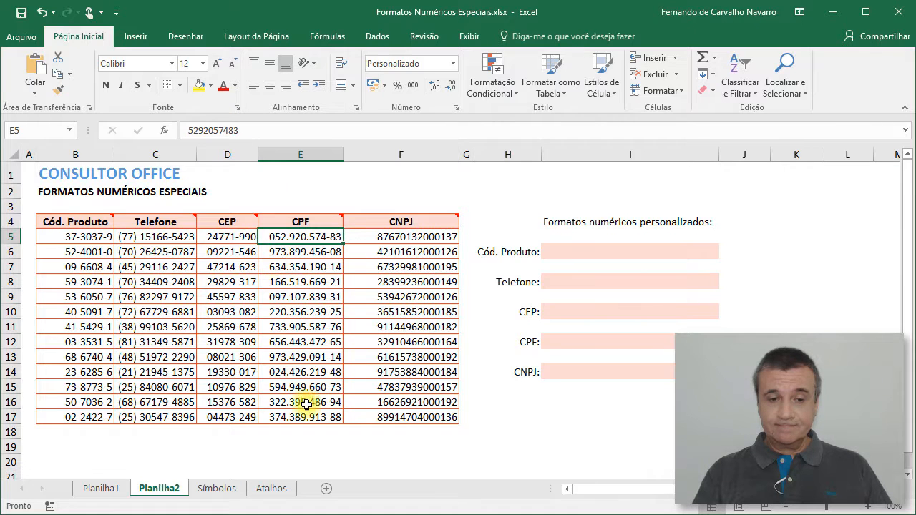
left_click(304, 264)
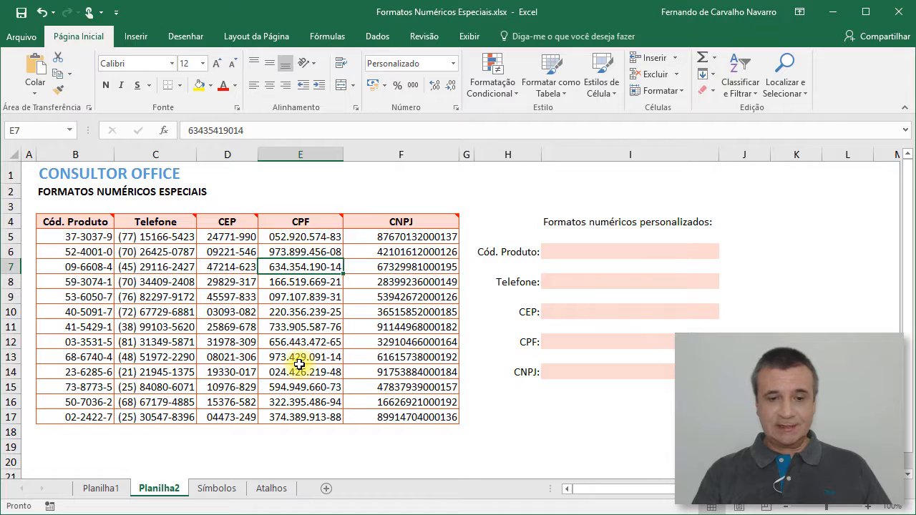
Step: Select the CNPJ cells F5:F17, look at the Personalizado number formats and read the comment on the CNPJ header
left_click(370, 239)
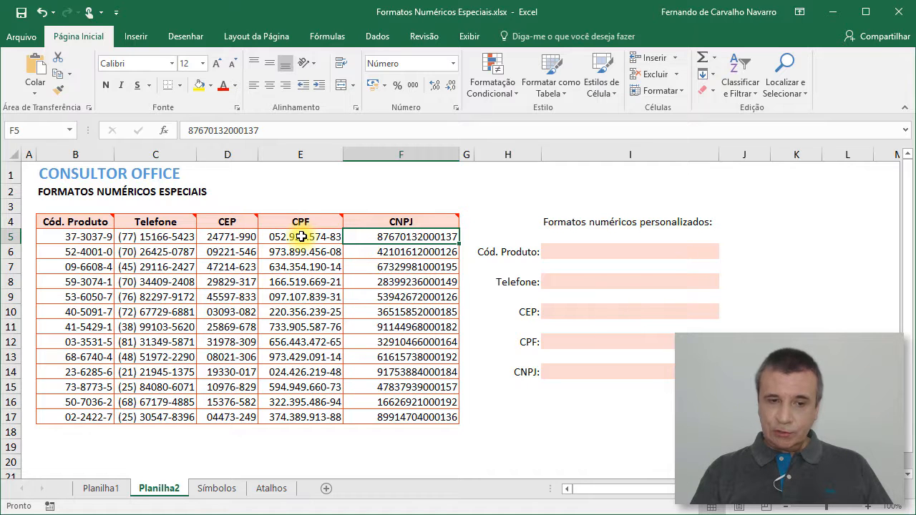
left_click_drag(362, 239, 368, 411)
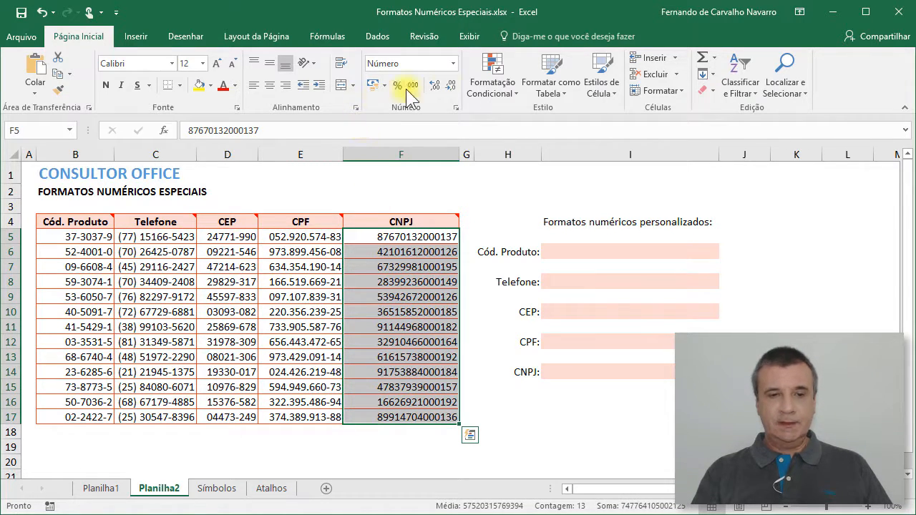
left_click(453, 63)
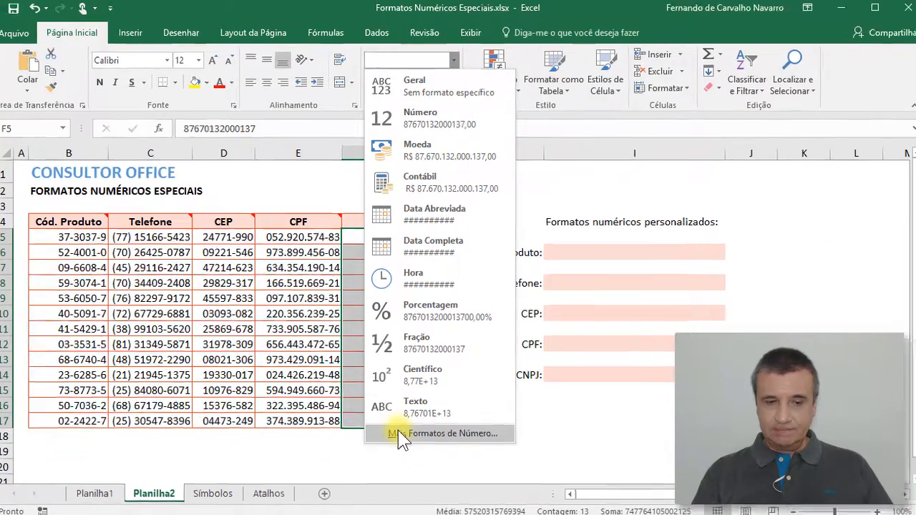
left_click(422, 433)
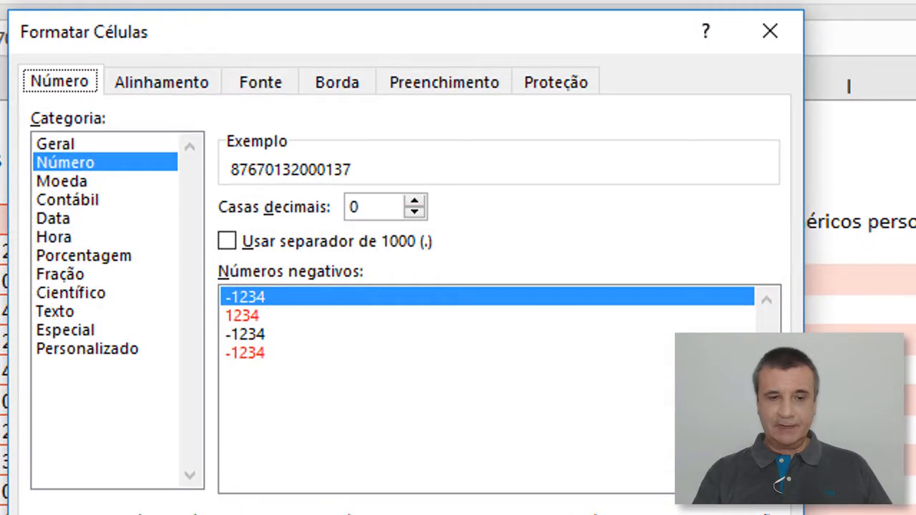
left_click(87, 350)
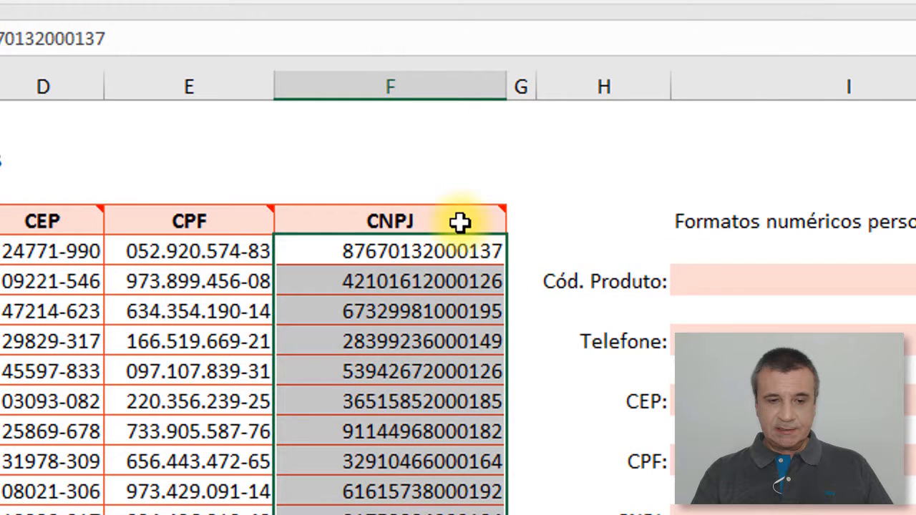
mouse_move(459, 222)
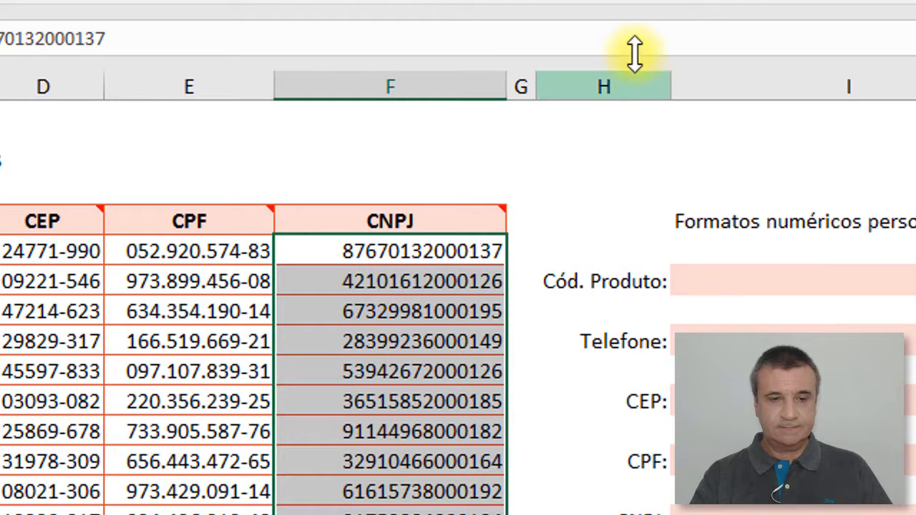
Step: Apply the Personalizado number format code 00\.000\.000\/0000-00 to the CNPJ cells F5:F17
left_click(478, 1)
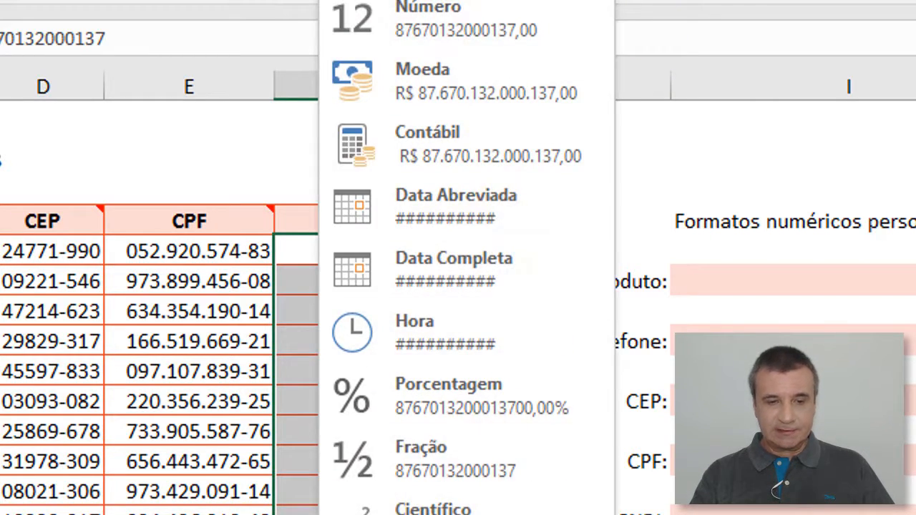
left_click(493, 513)
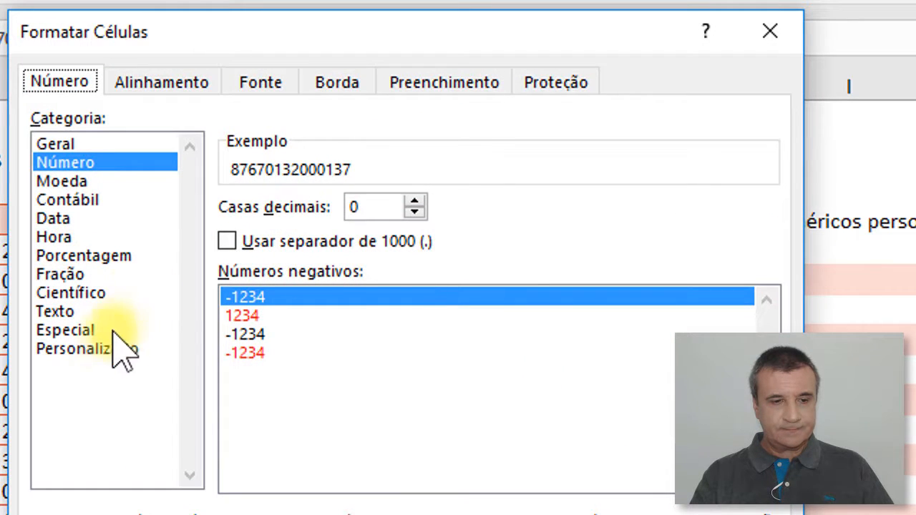
left_click(102, 350)
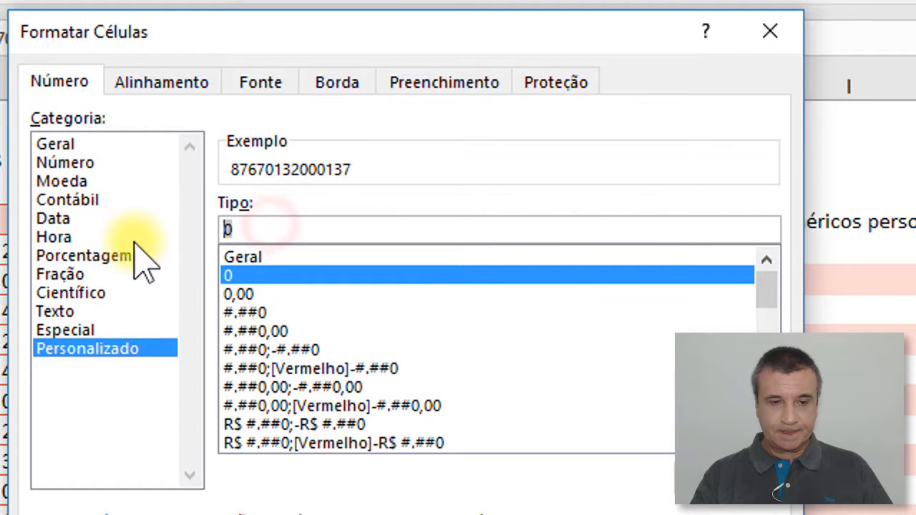
type("00")
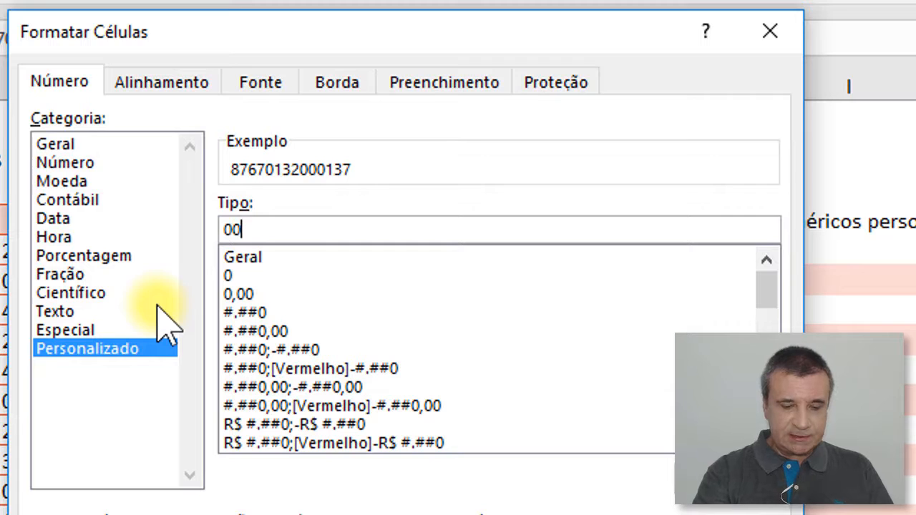
type("\\.")
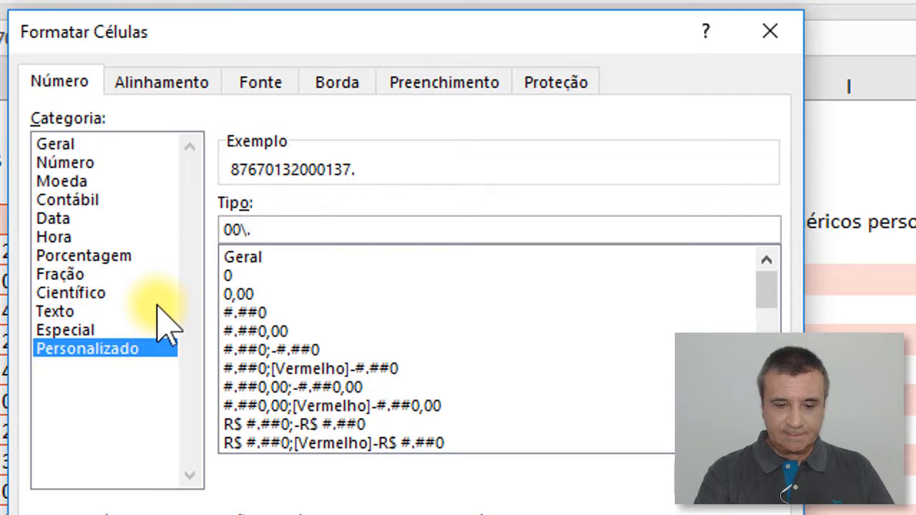
type("000\\.")
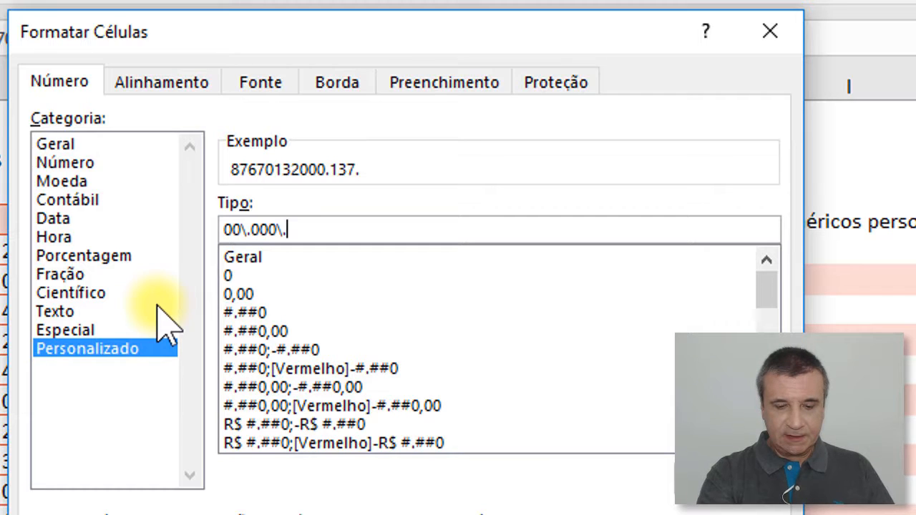
type("000")
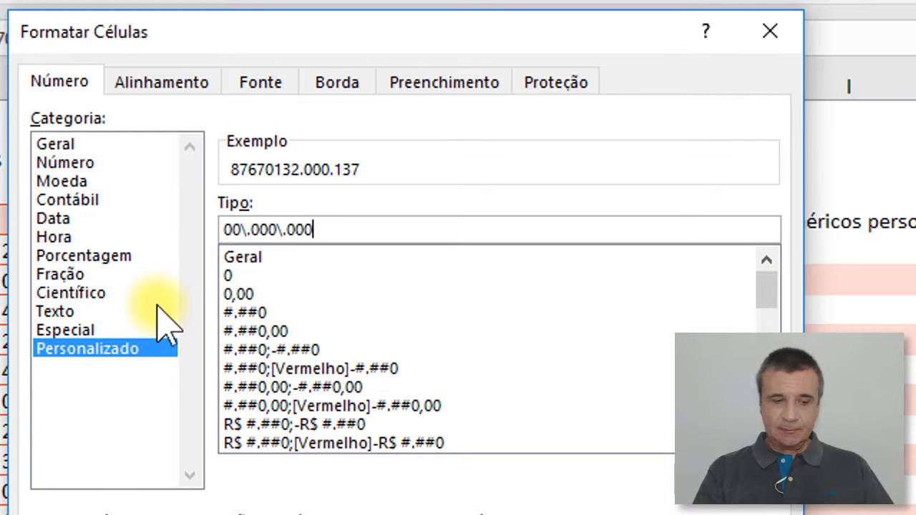
type("\\")
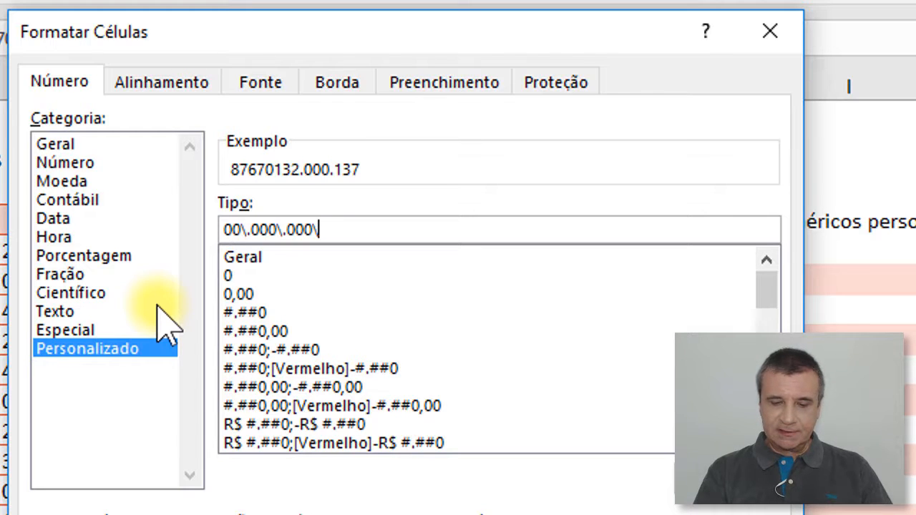
type("/")
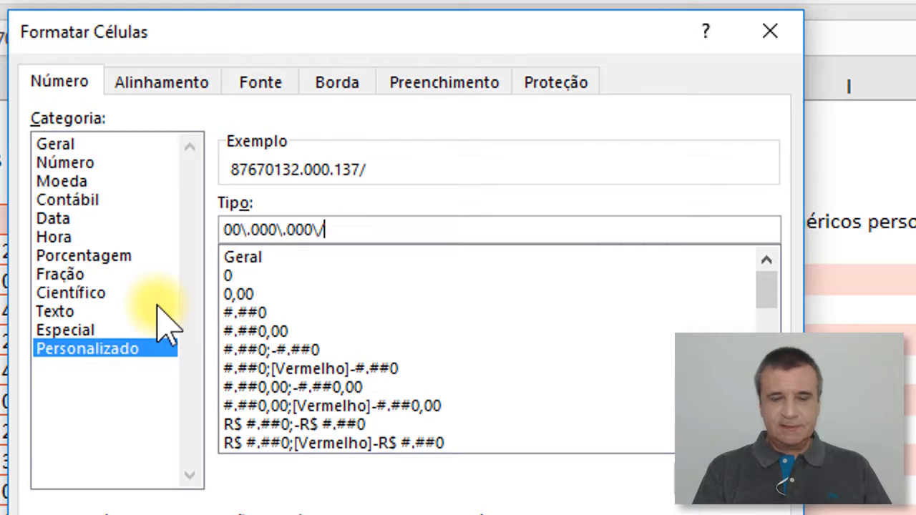
type("0000")
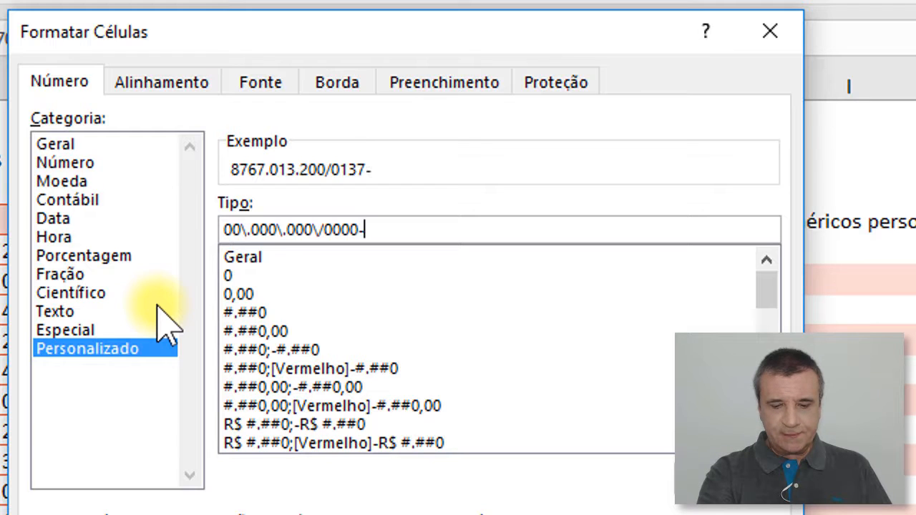
type("-00")
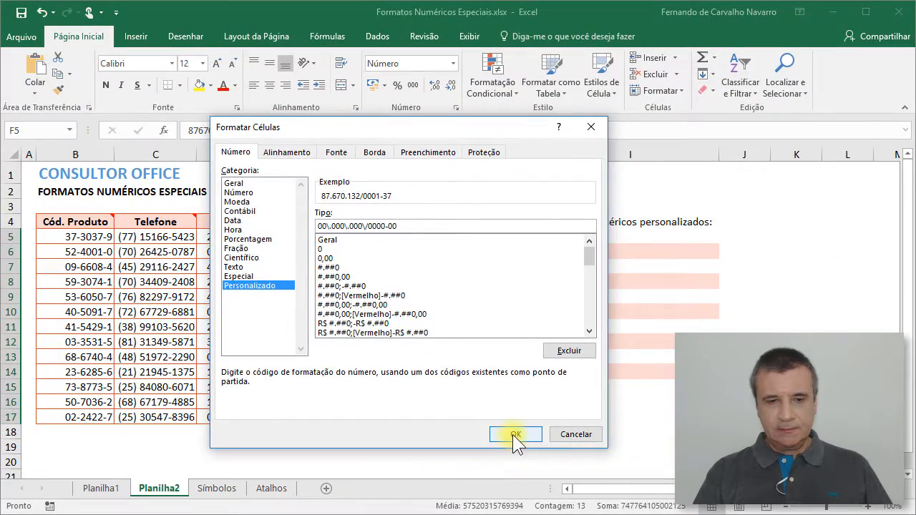
left_click(513, 435)
left_click(373, 238)
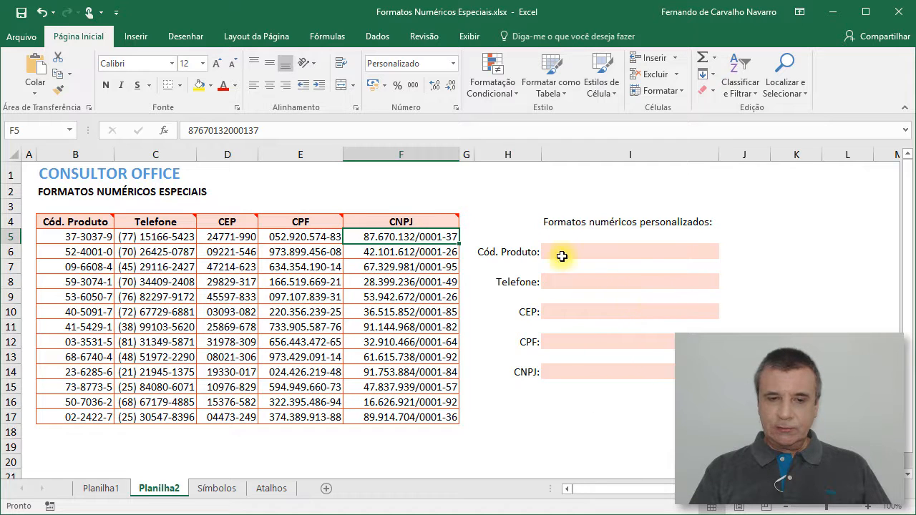
Step: Copy the custom format code 00-0000-0 from product code cell B5 into the Cód. Produto cell I6
left_click(83, 236)
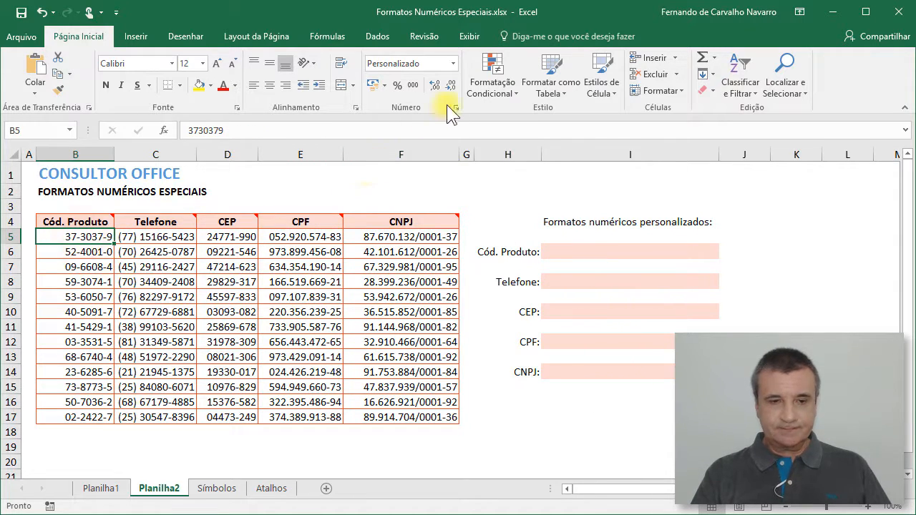
left_click(453, 63)
left_click(435, 425)
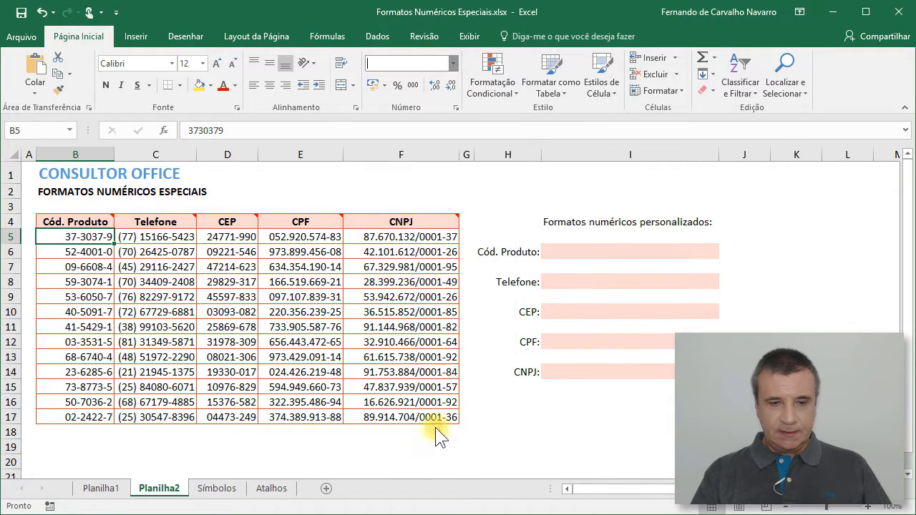
left_click_drag(364, 225, 300, 224)
key("ctrl+c")
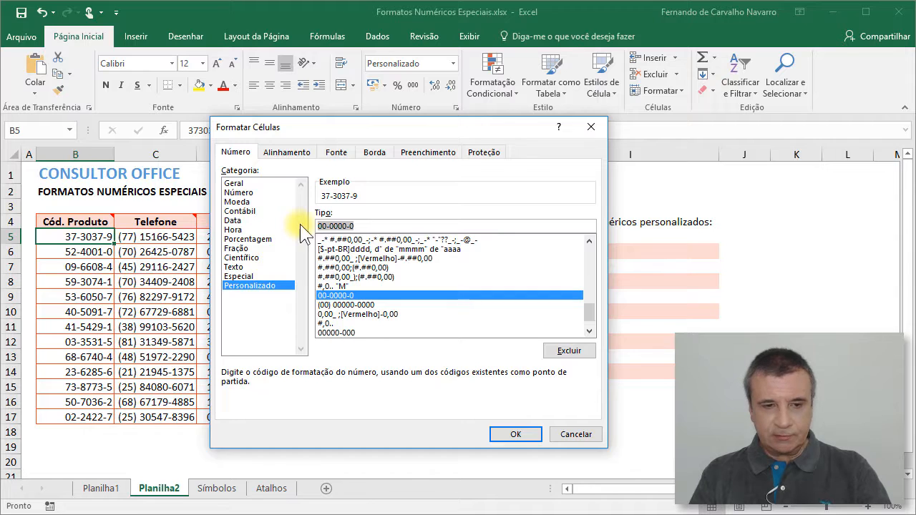
key("Escape")
double_click(569, 250)
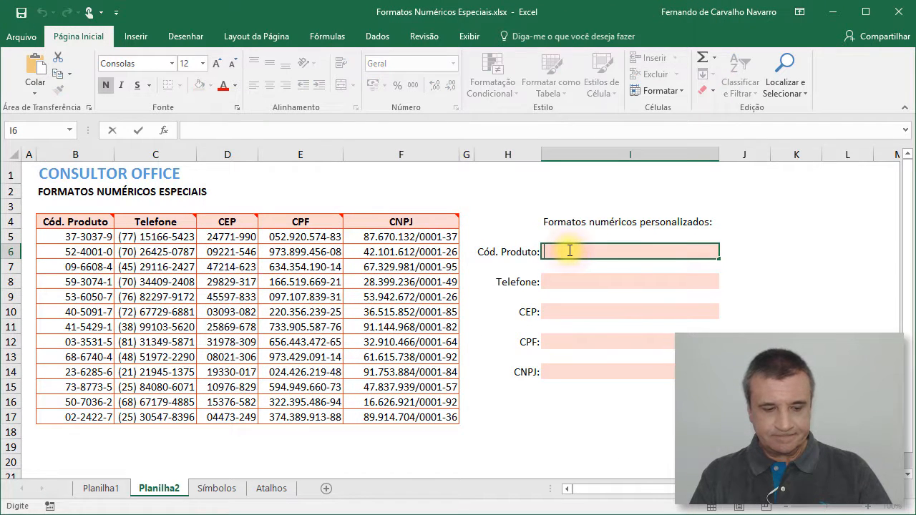
key("ctrl+v")
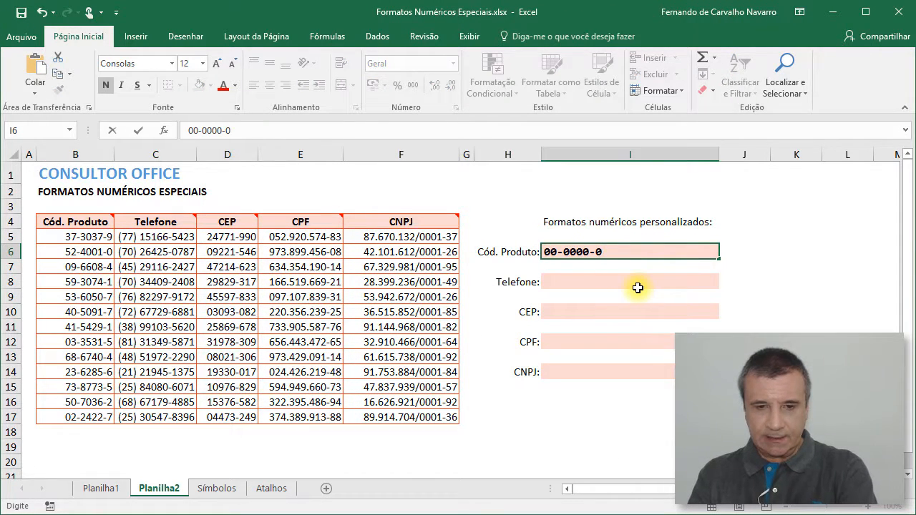
left_click(637, 288)
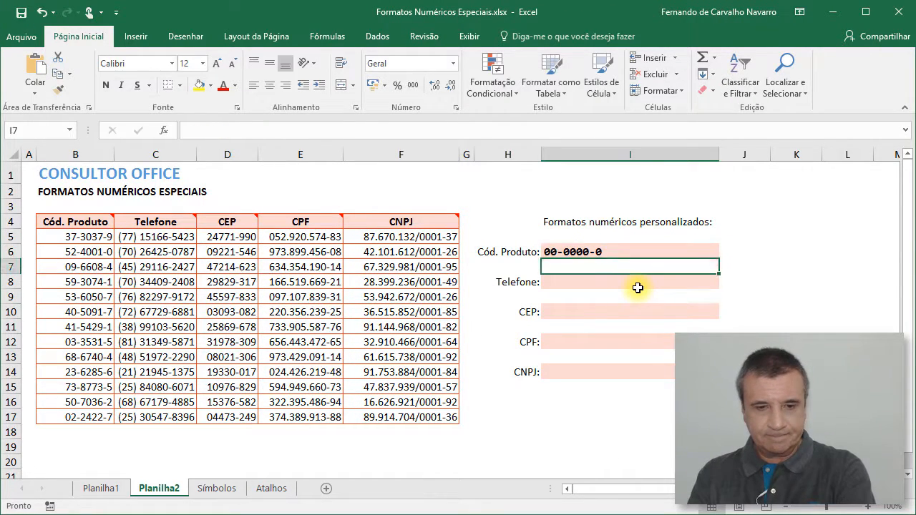
left_click(155, 234)
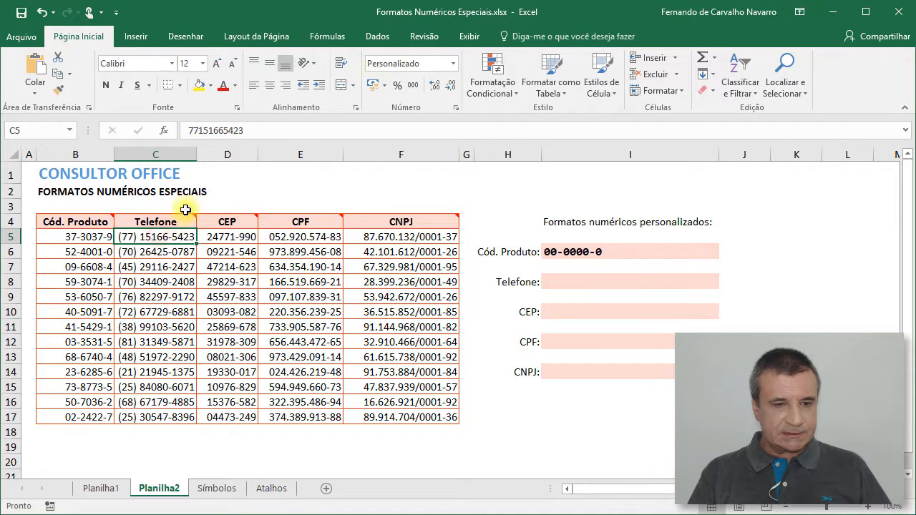
left_click(453, 64)
left_click(441, 428)
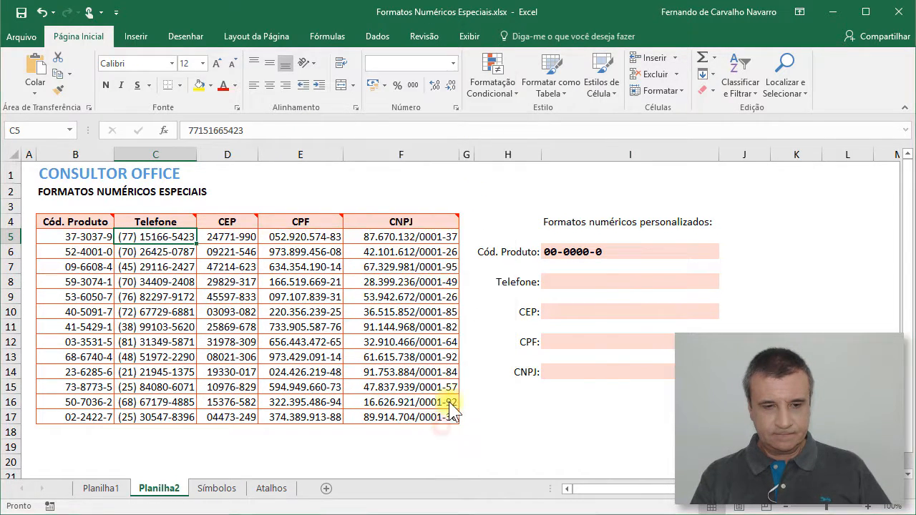
left_click(435, 226)
key("ctrl+c")
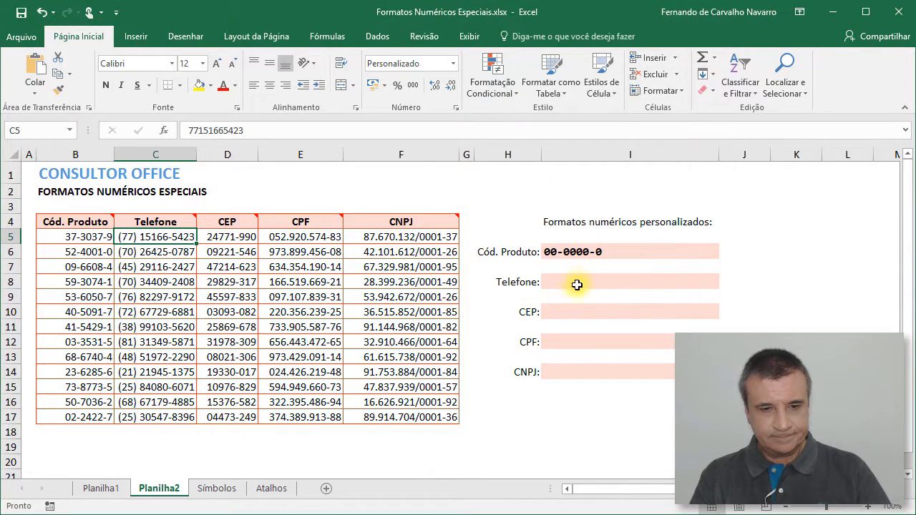
double_click(578, 281)
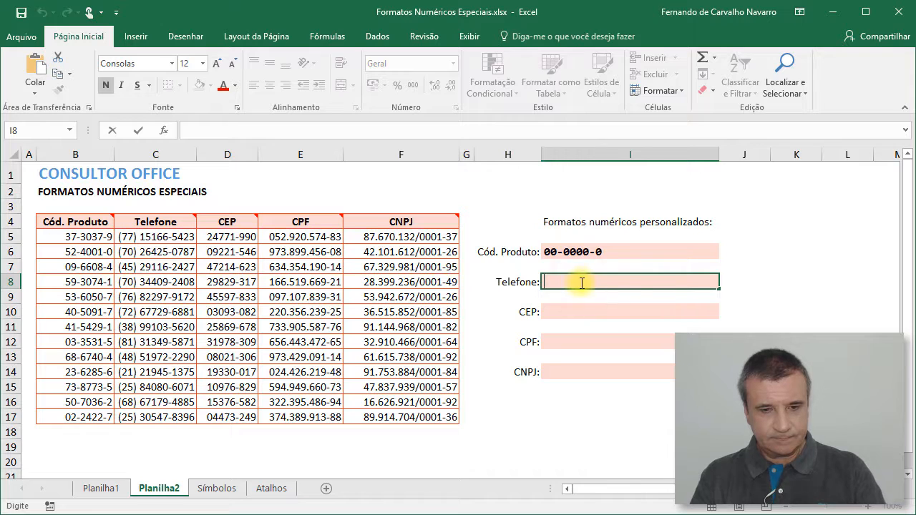
key("ctrl+v")
key("Return")
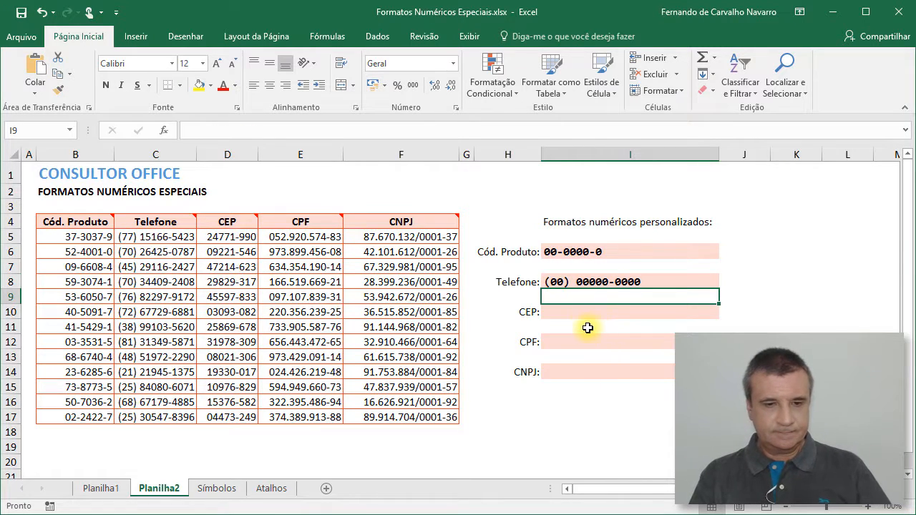
Step: Copy the format code 00000-000 of CEP cell D5 from the Personalizado category without changing the cell's format
left_click(578, 313)
left_click(245, 238)
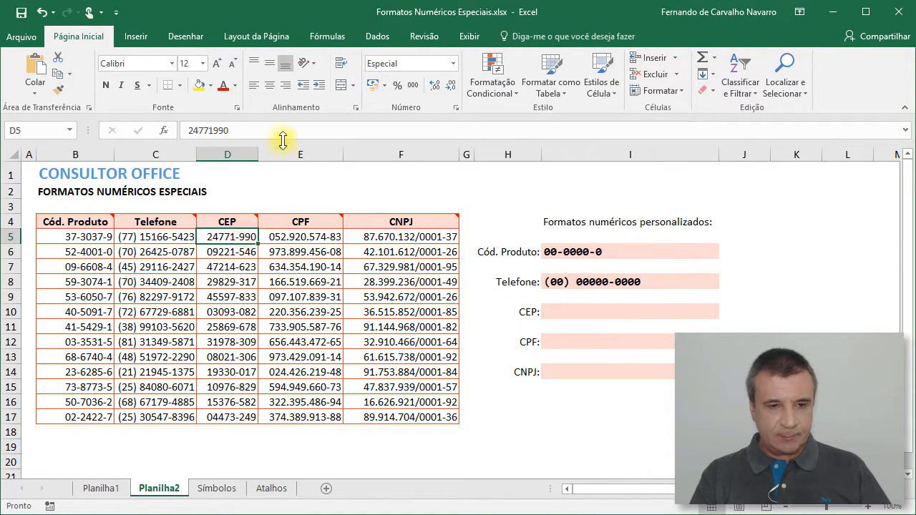
left_click_drag(279, 129, 123, 129)
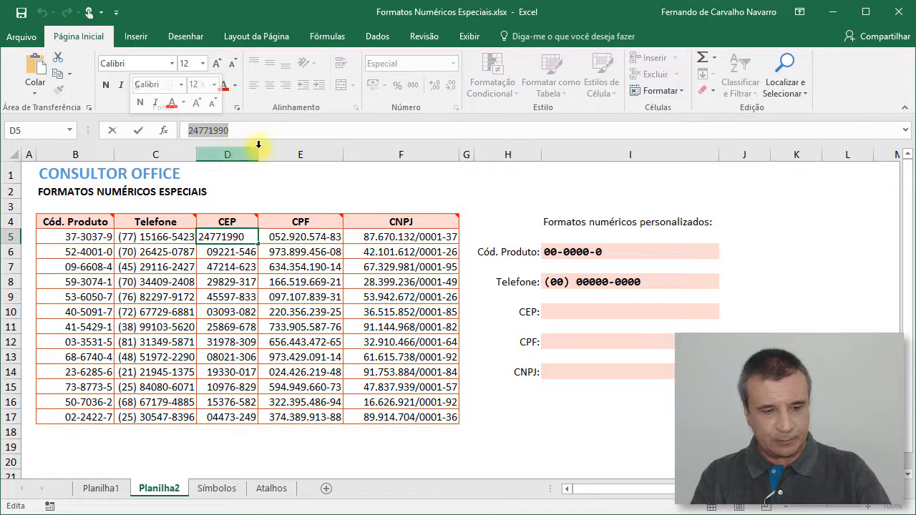
key("Escape")
left_click(452, 64)
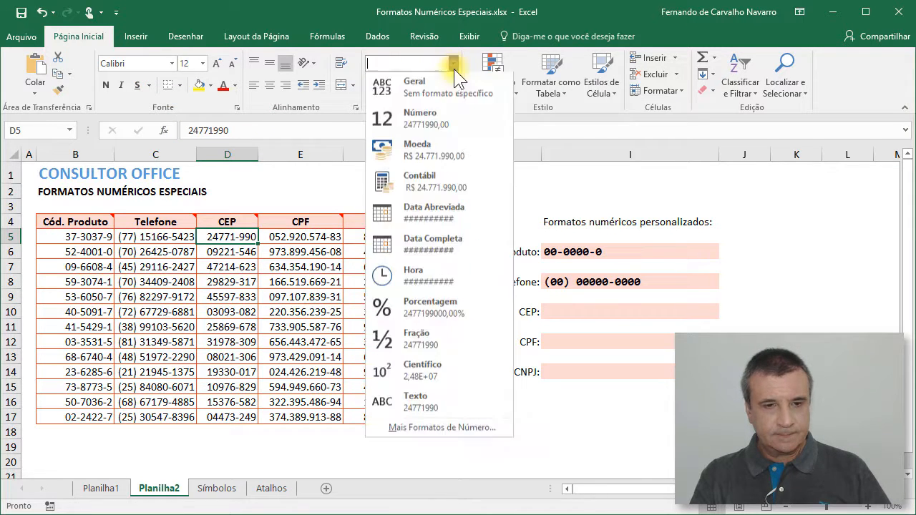
left_click(441, 428)
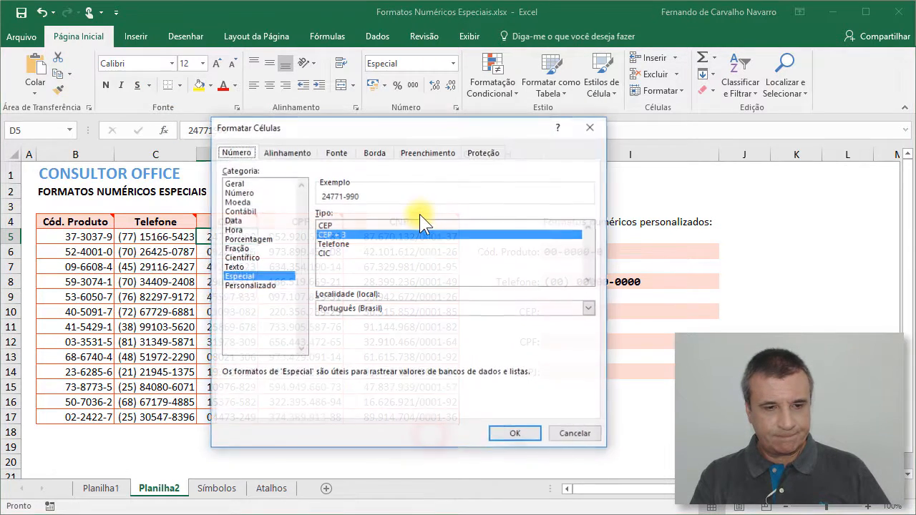
left_click(275, 285)
double_click(368, 225)
key("ctrl+c")
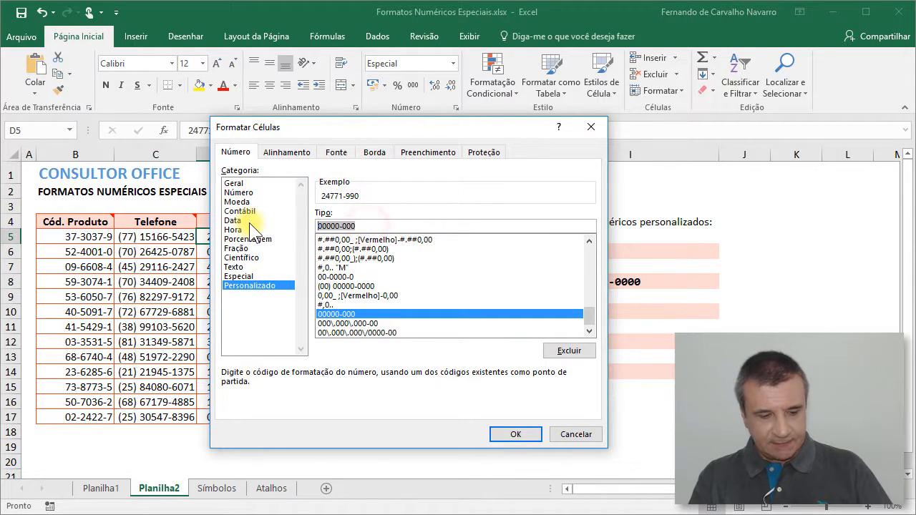
key("Escape")
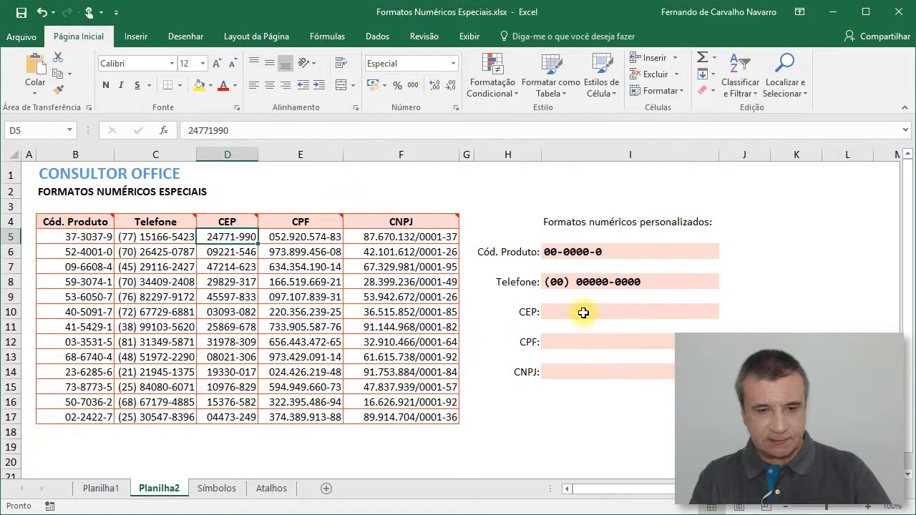
Step: Paste the copied format code 00000-000 into the CEP cell I10
left_click(577, 312)
left_click(498, 129)
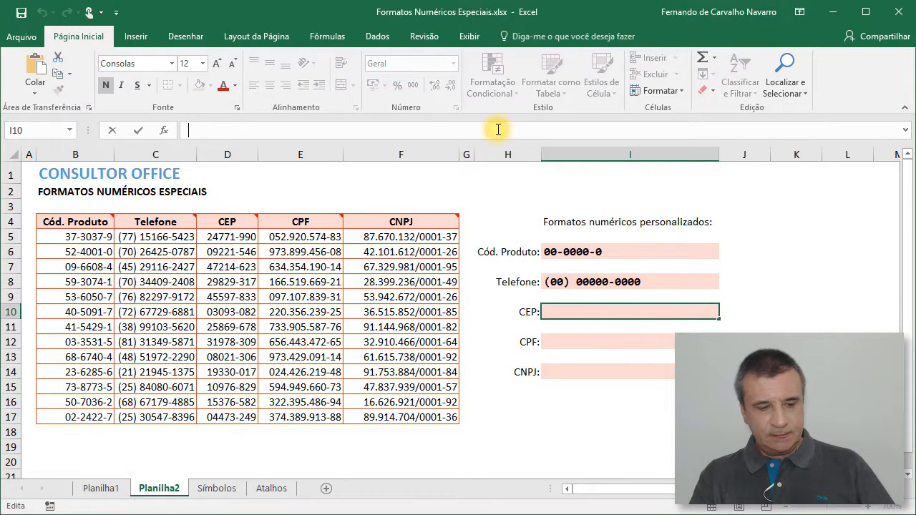
key("ctrl+v")
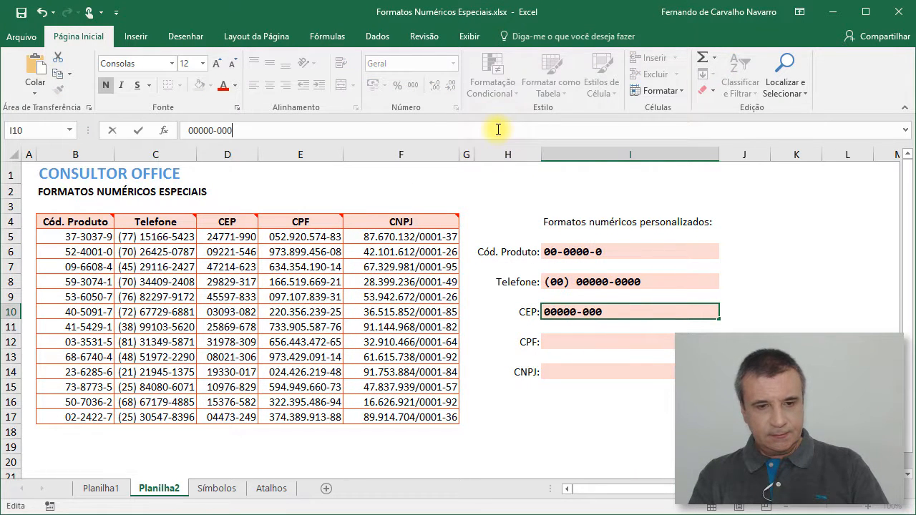
left_click(574, 341)
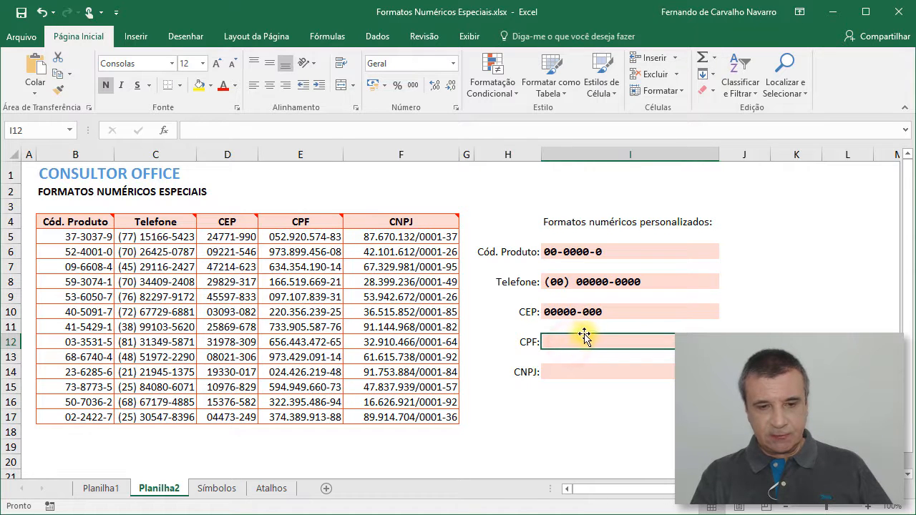
Step: Copy the custom format code 000\.000\.000-00 from CPF cell E5 into the CPF cell I12
left_click(313, 239)
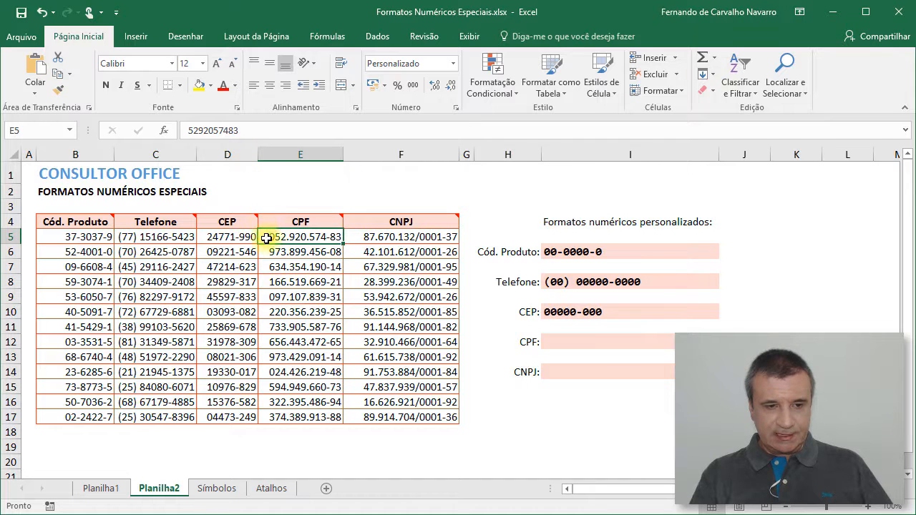
left_click(452, 62)
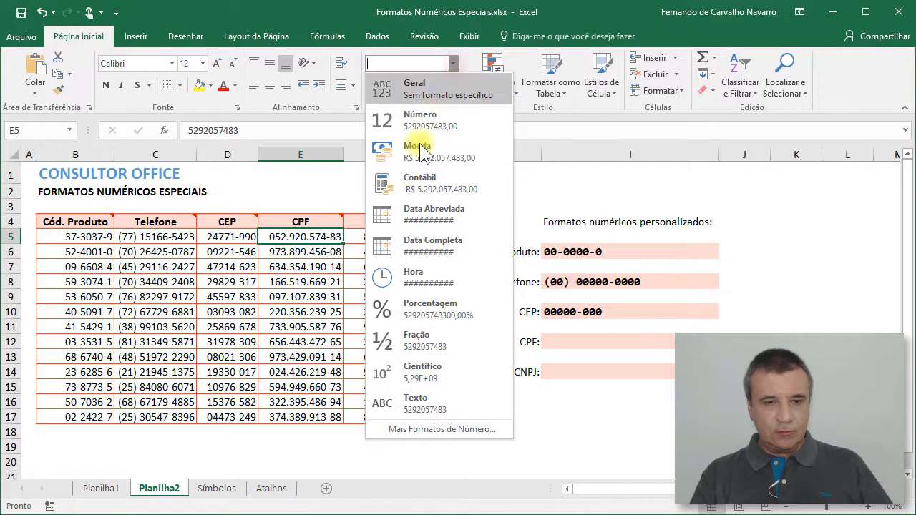
left_click(392, 429)
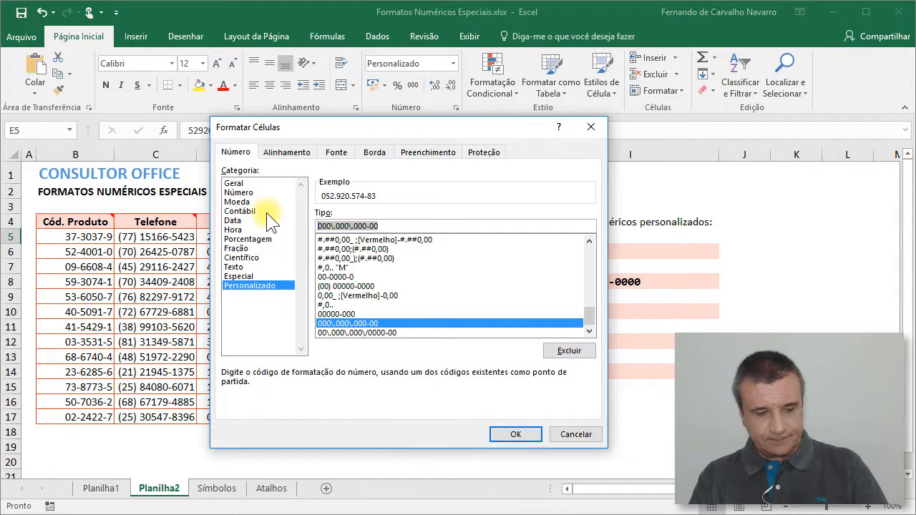
key("Return")
left_click(572, 341)
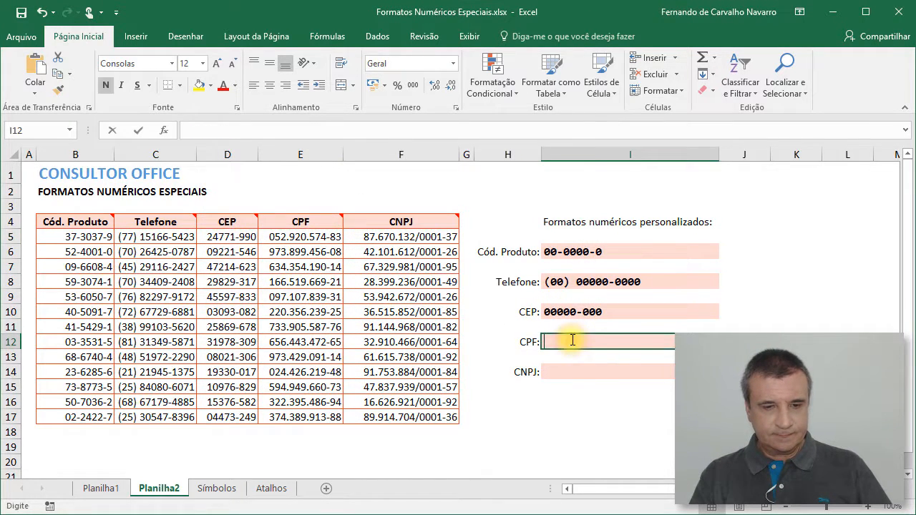
type("000\\.000\\.000-00")
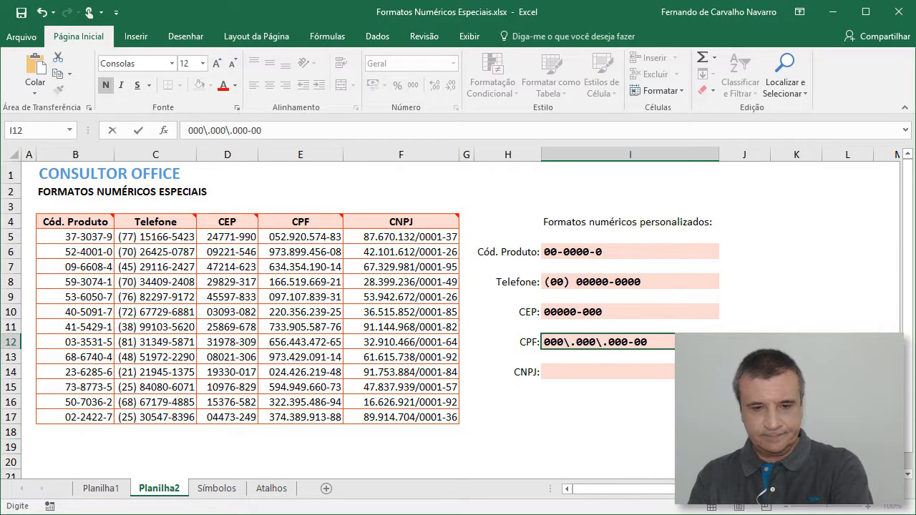
key("Return")
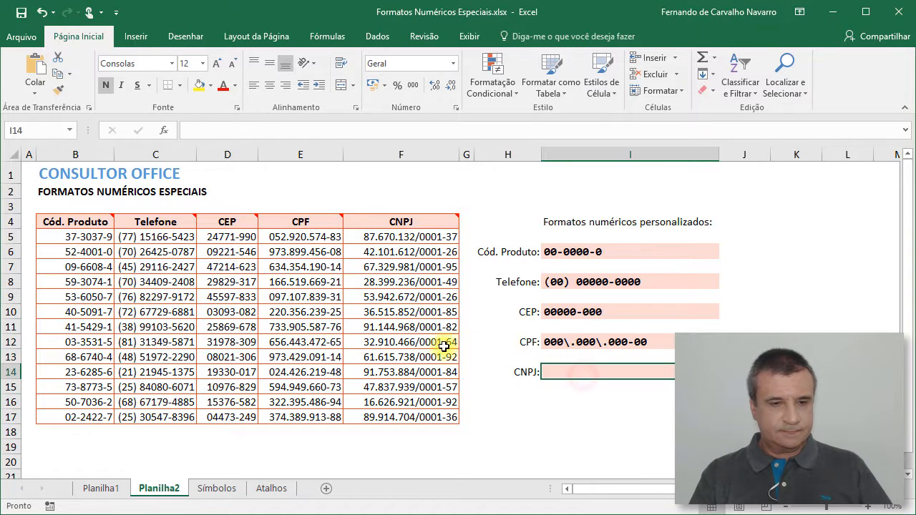
Step: Copy the custom format code 00\.000\.000\/0000-00 from CNPJ cell F5 into the CNPJ cell I14
left_click(387, 237)
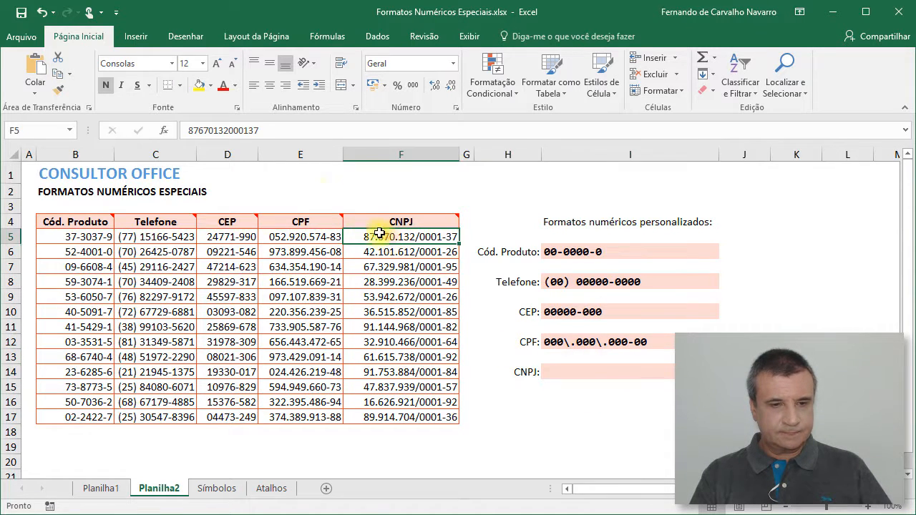
left_click(453, 63)
left_click(434, 429)
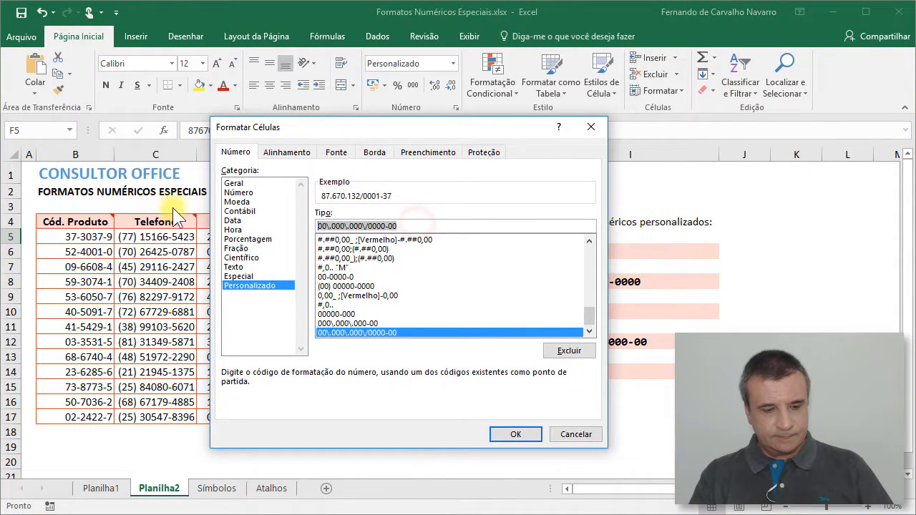
key("Return")
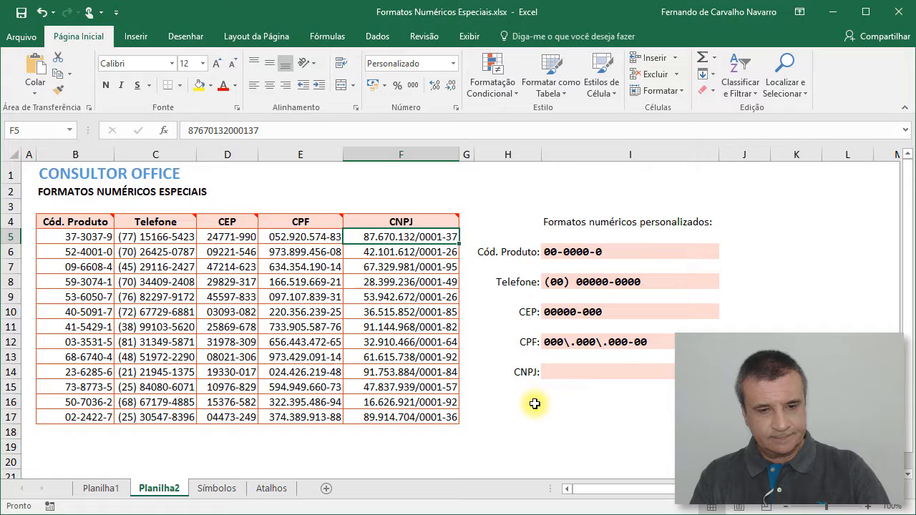
double_click(554, 372)
type("00\\.000\\.000\\/0000-00")
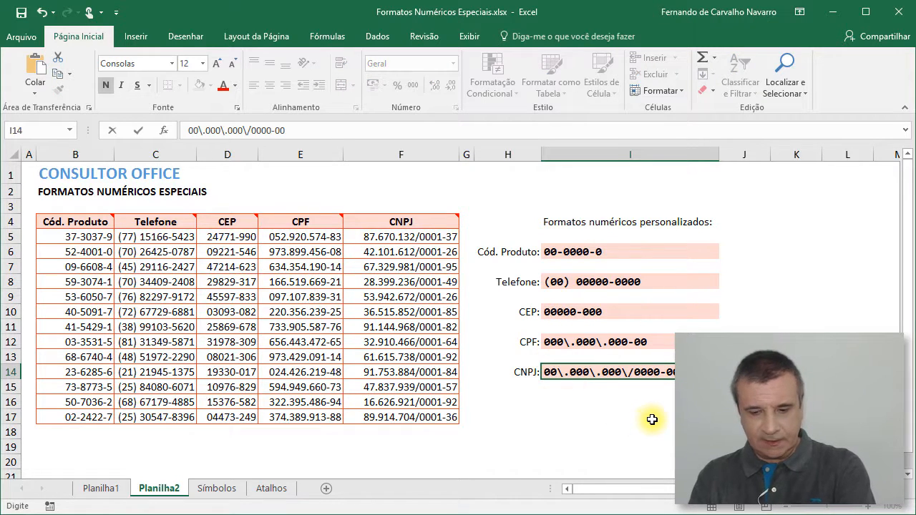
key("Return")
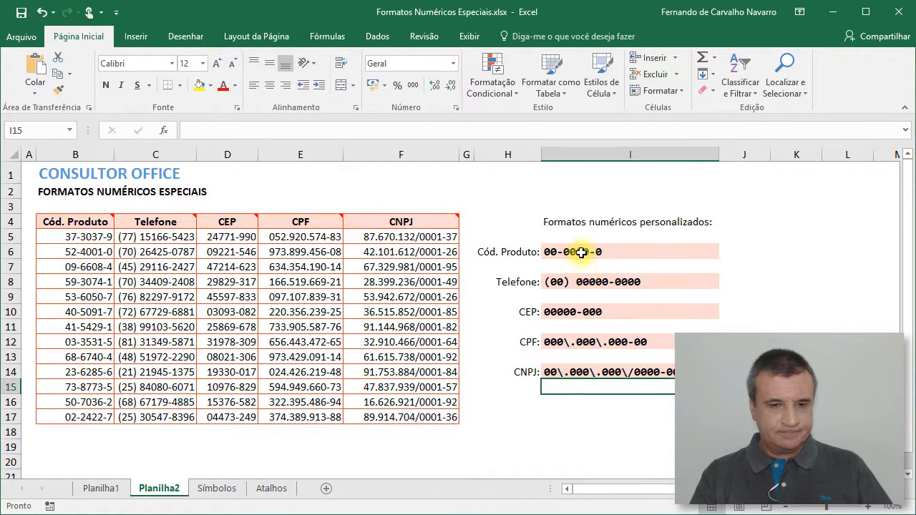
left_click(586, 170)
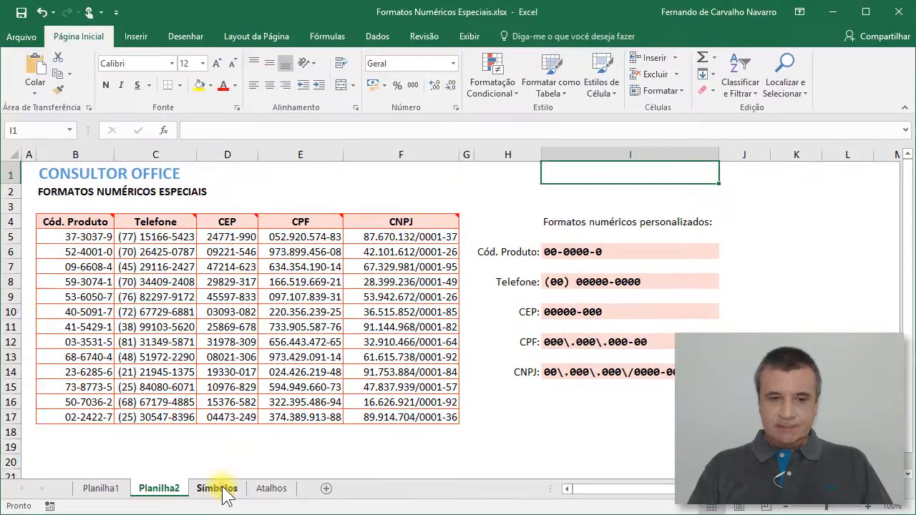
Step: Examine the custom number format symbols and their definitions on the Símbolos sheet, from # down to [Cor]
left_click(216, 488)
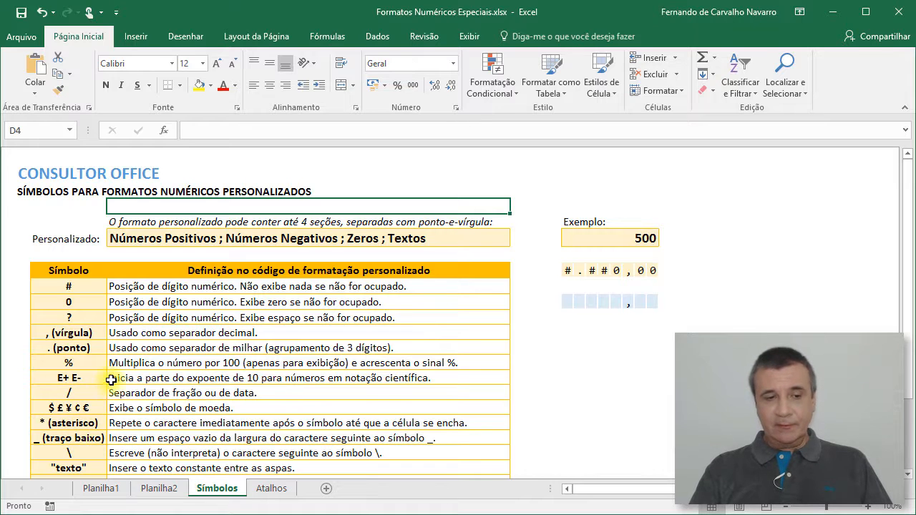
left_click(80, 286)
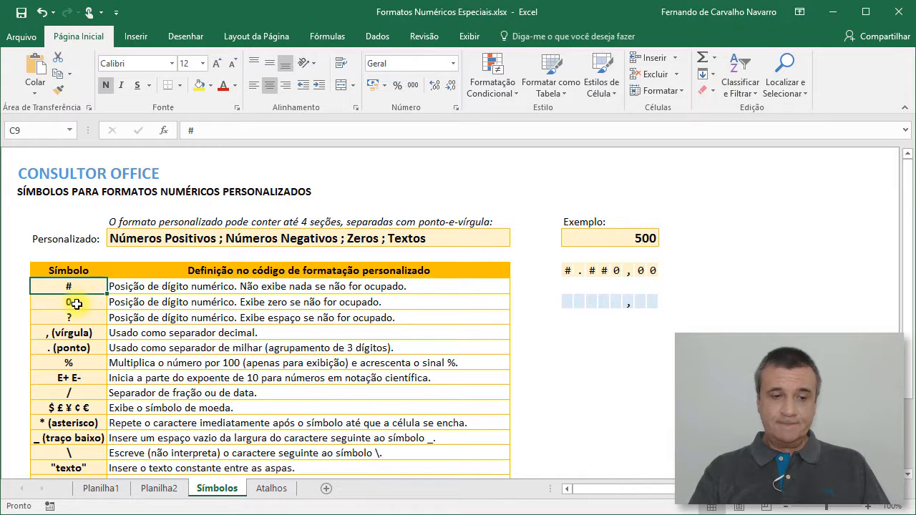
left_click(76, 302)
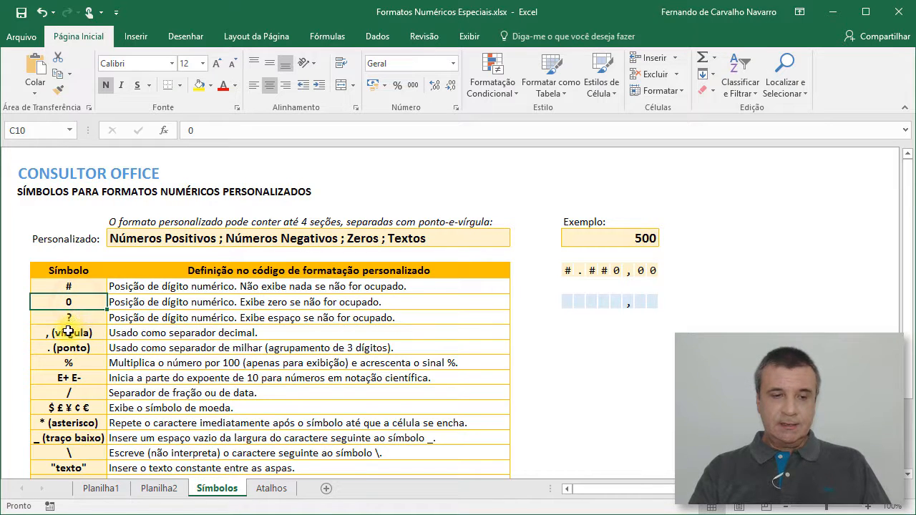
left_click(68, 332)
left_click(64, 349)
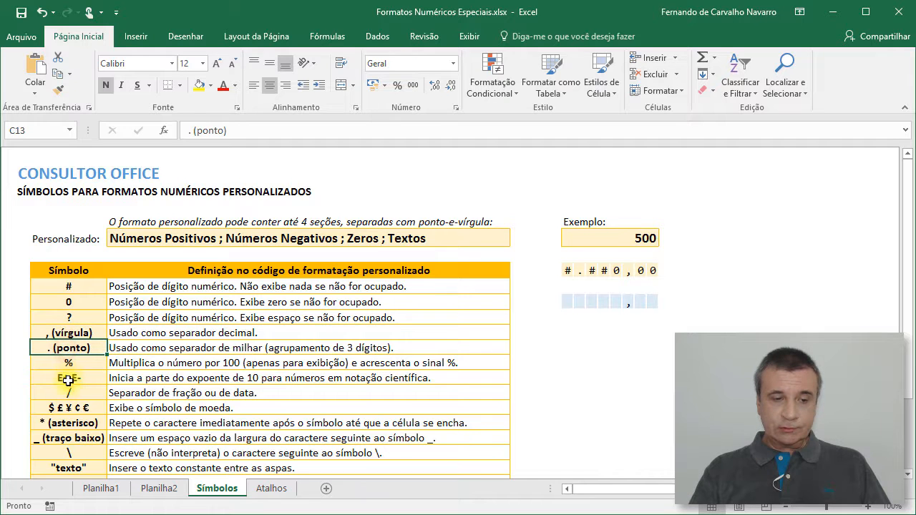
left_click(75, 392)
scroll(92, 369, "down", 2)
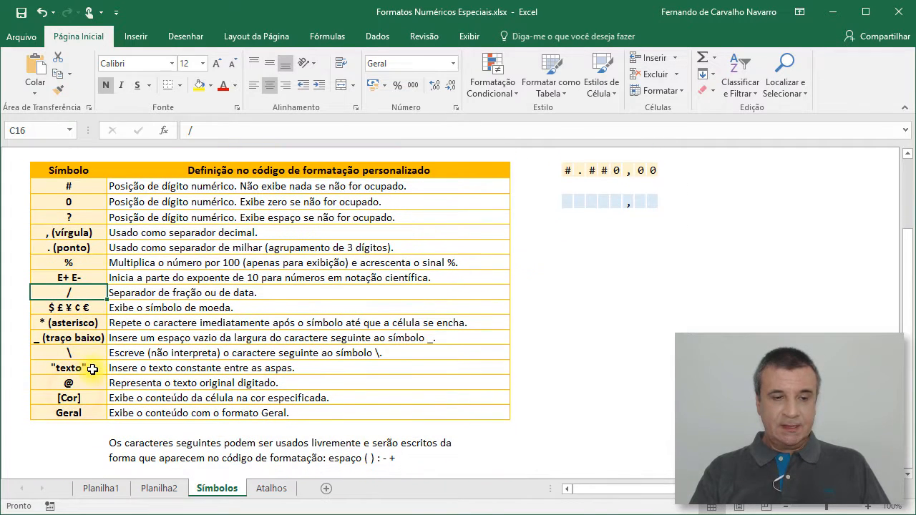
left_click(41, 340)
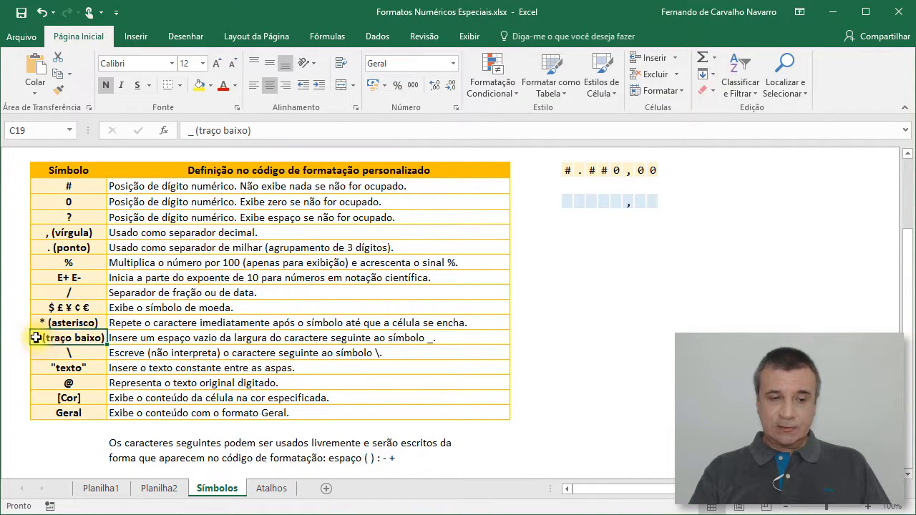
left_click(72, 352)
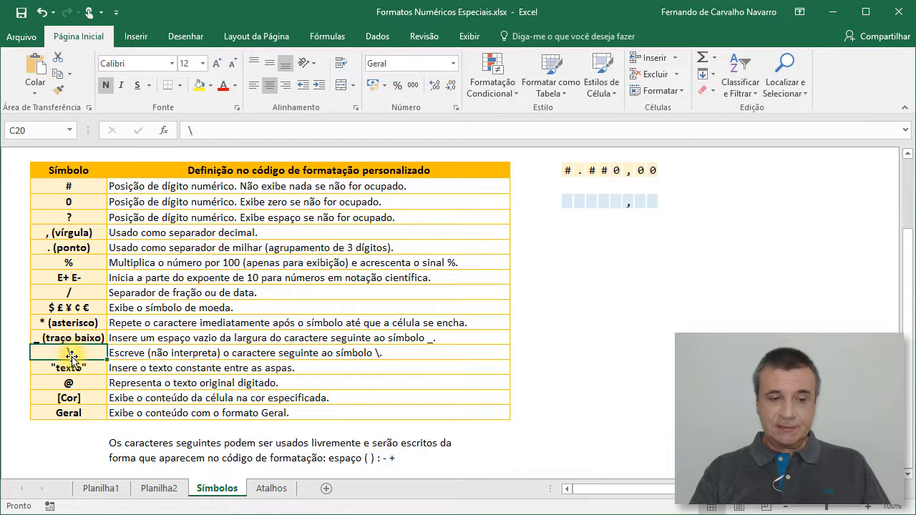
left_click(74, 367)
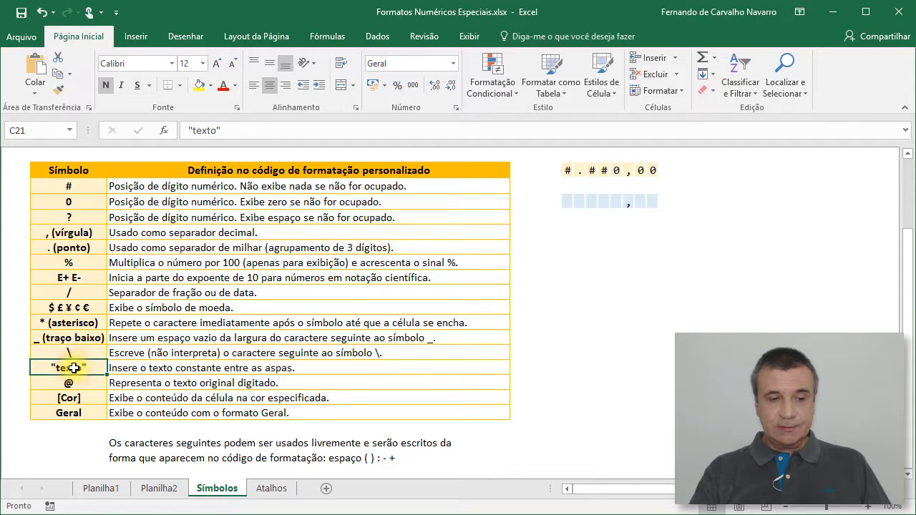
left_click(78, 395)
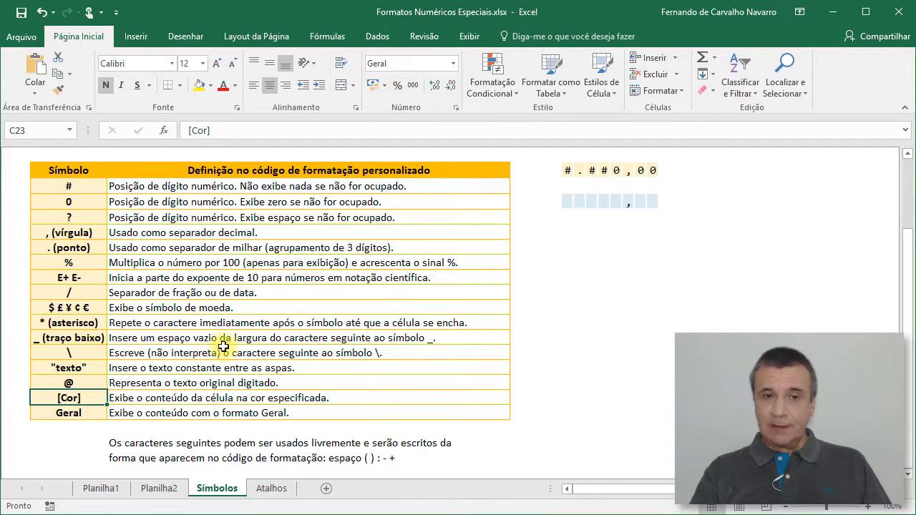
Step: Fill the blank digit cells under the #.##0,00 mask with 5, 0, 0 in H10:J10 and 0, 0 in L10:M10
scroll(263, 267, "up", 2)
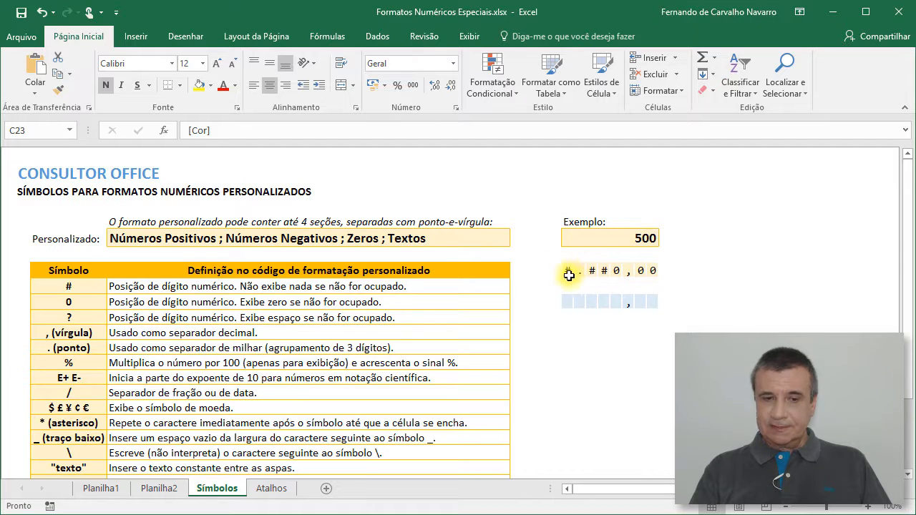
left_click(651, 302)
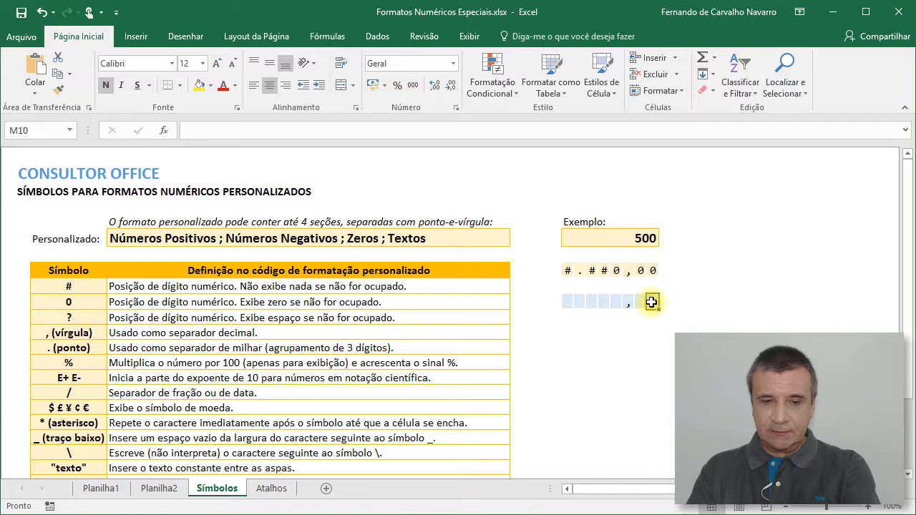
type("0")
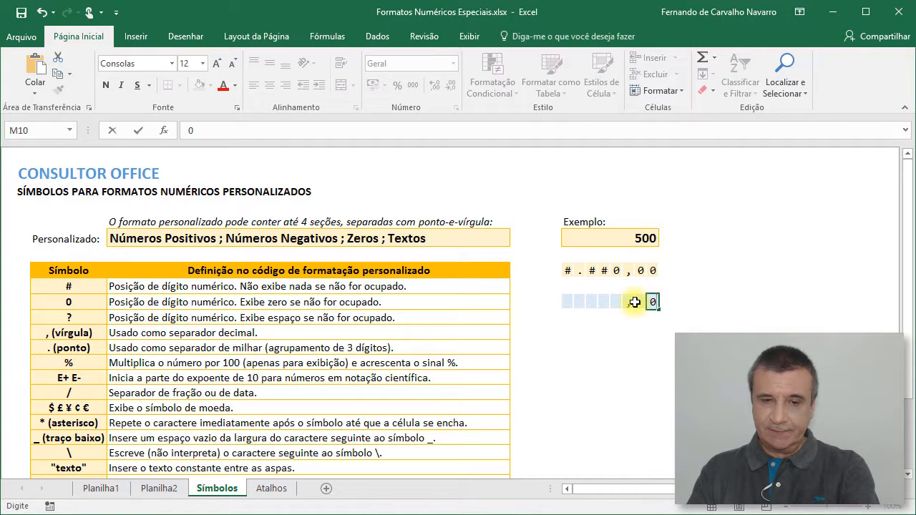
left_click(637, 302)
type("0")
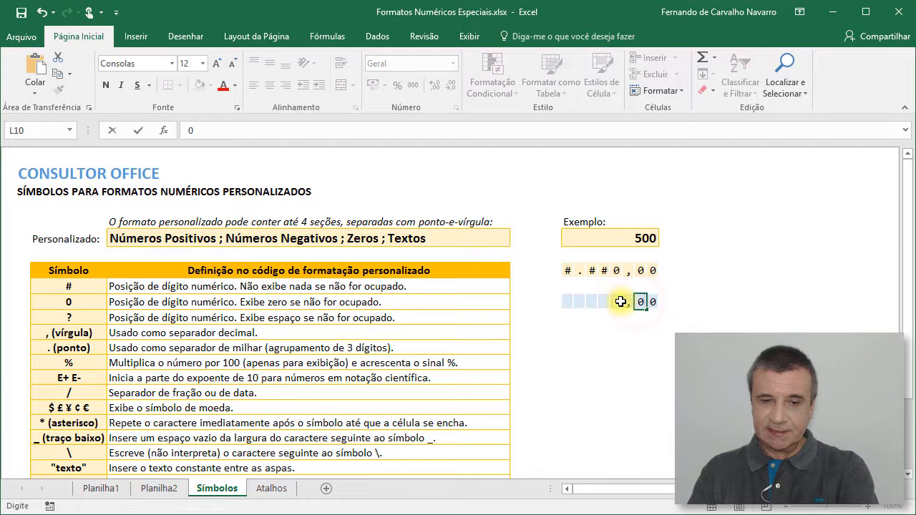
left_click(616, 301)
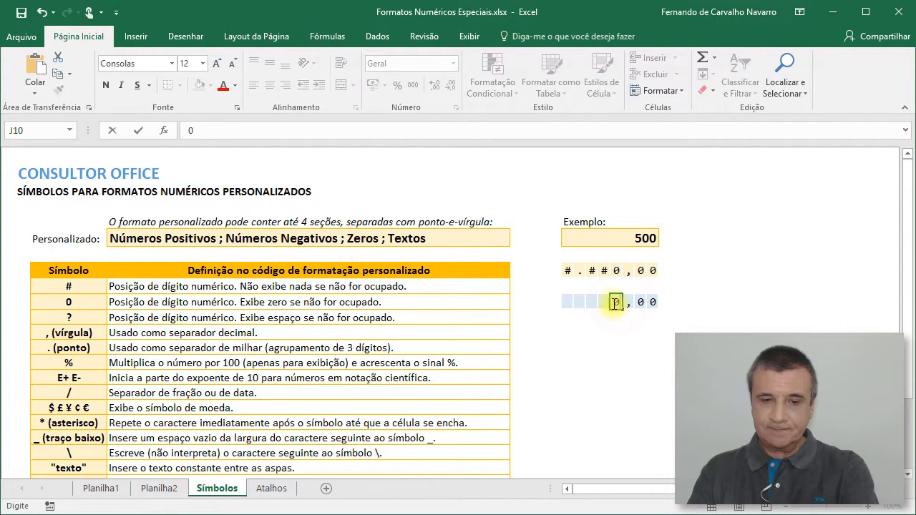
type("0")
left_click(603, 302)
type("0")
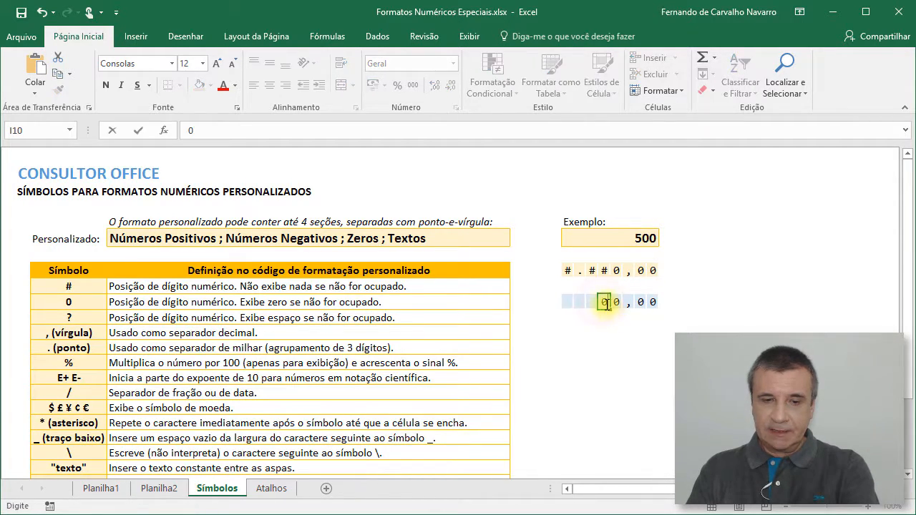
left_click(593, 301)
type("5")
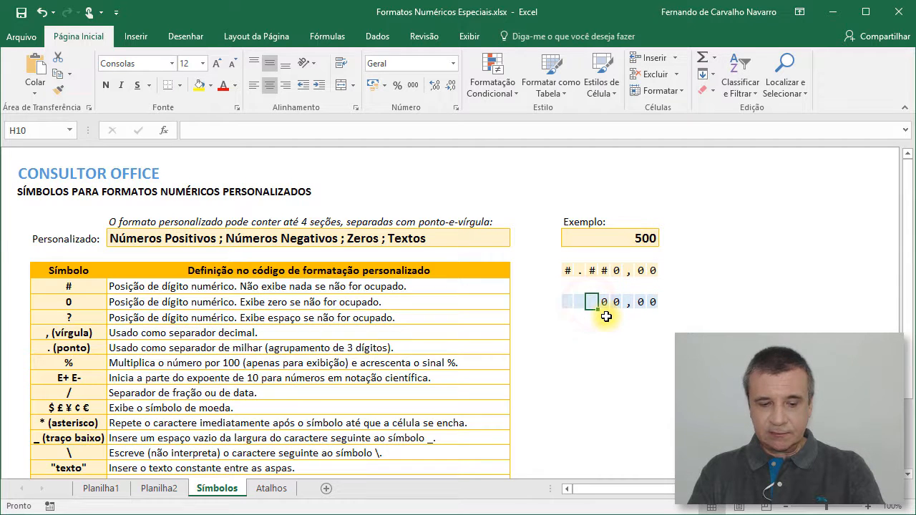
left_click(606, 331)
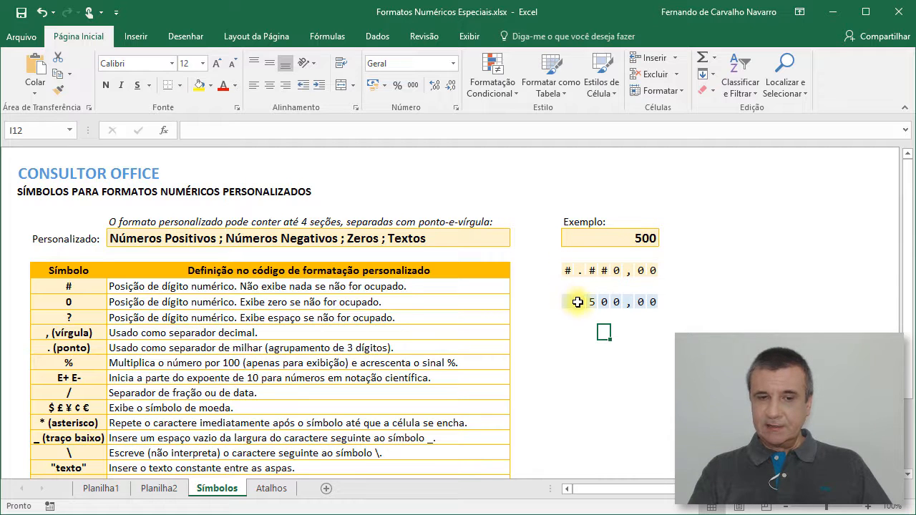
Step: Change the Exemplo value in cell F6 to 2500
double_click(630, 238)
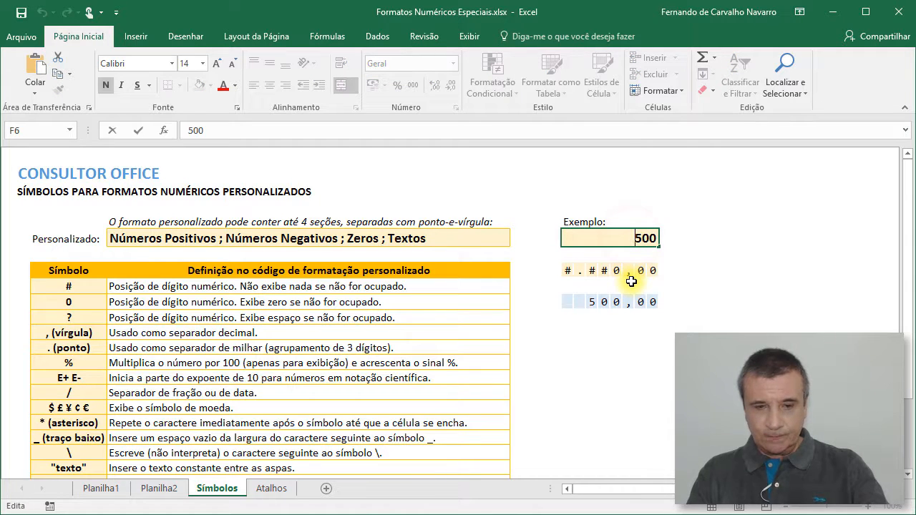
type("2")
key("Return")
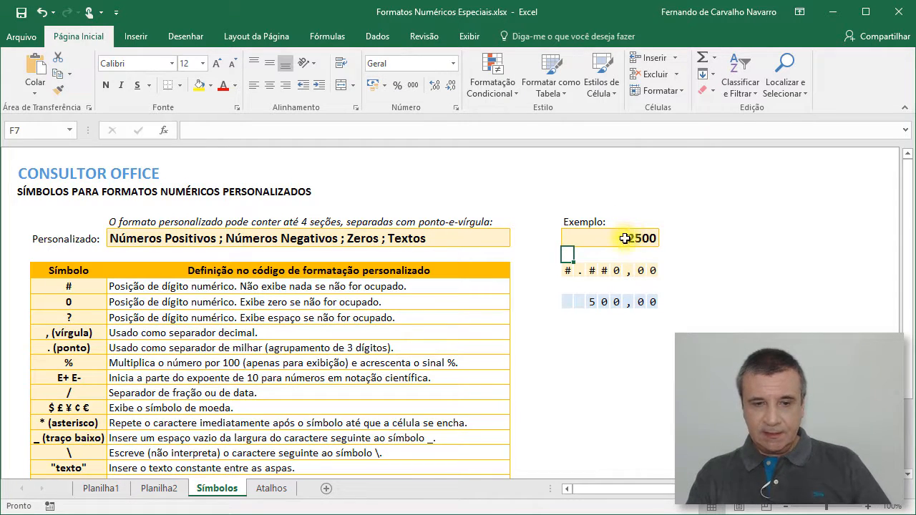
Step: Complete the digit row under the format mask with 2 in F10 and the thousands separator . in G10
left_click(567, 302)
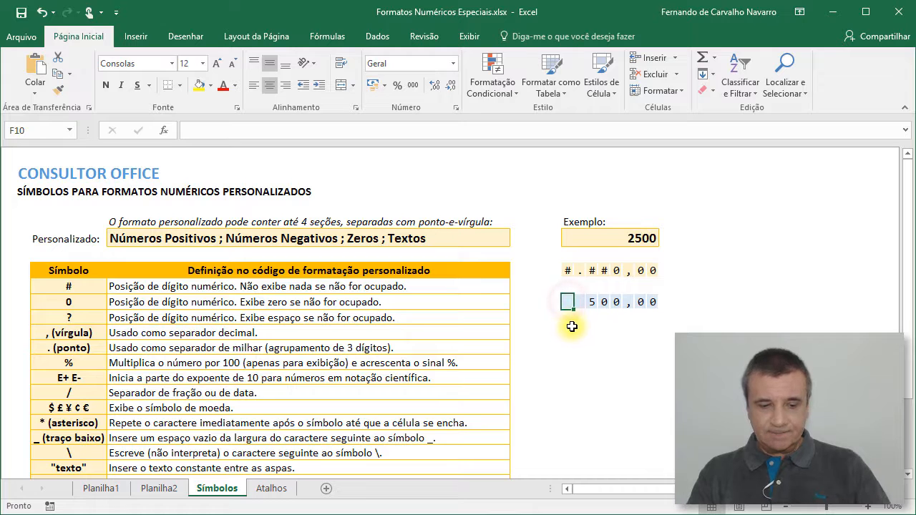
type("2")
left_click(580, 301)
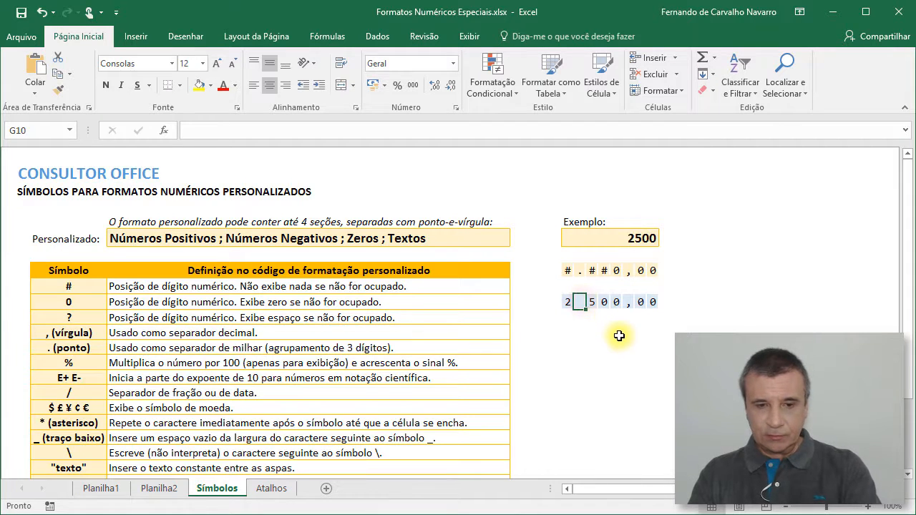
type(".")
left_click(592, 348)
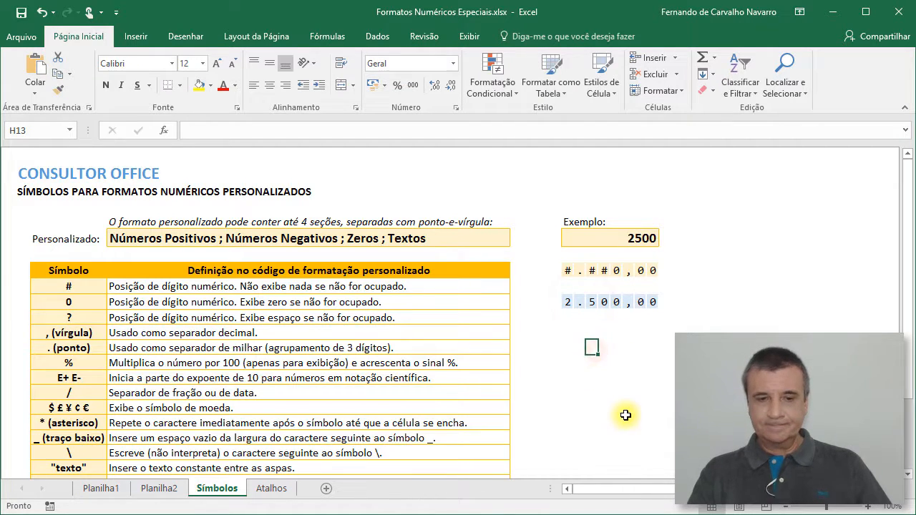
Step: Select the Exemplo cell F6, and open the Atalhos sheet to view the formatting shortcuts
left_click(636, 241)
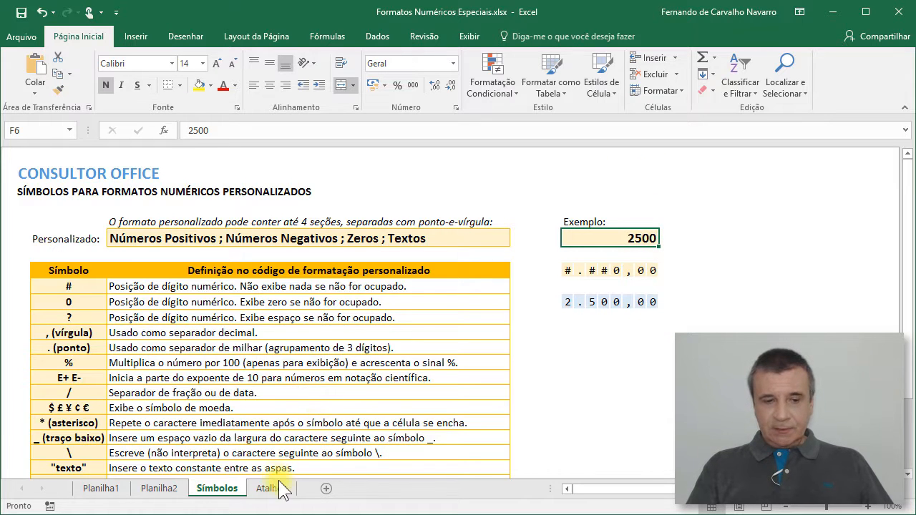
left_click(271, 487)
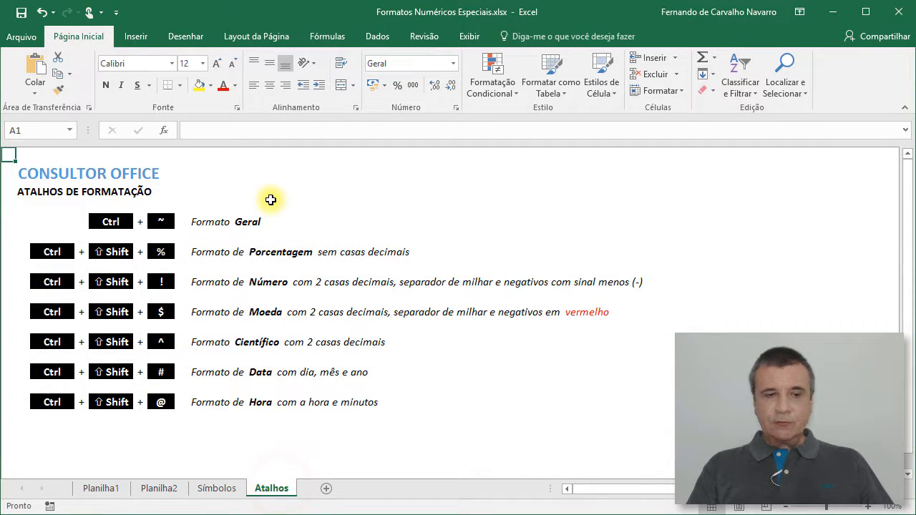